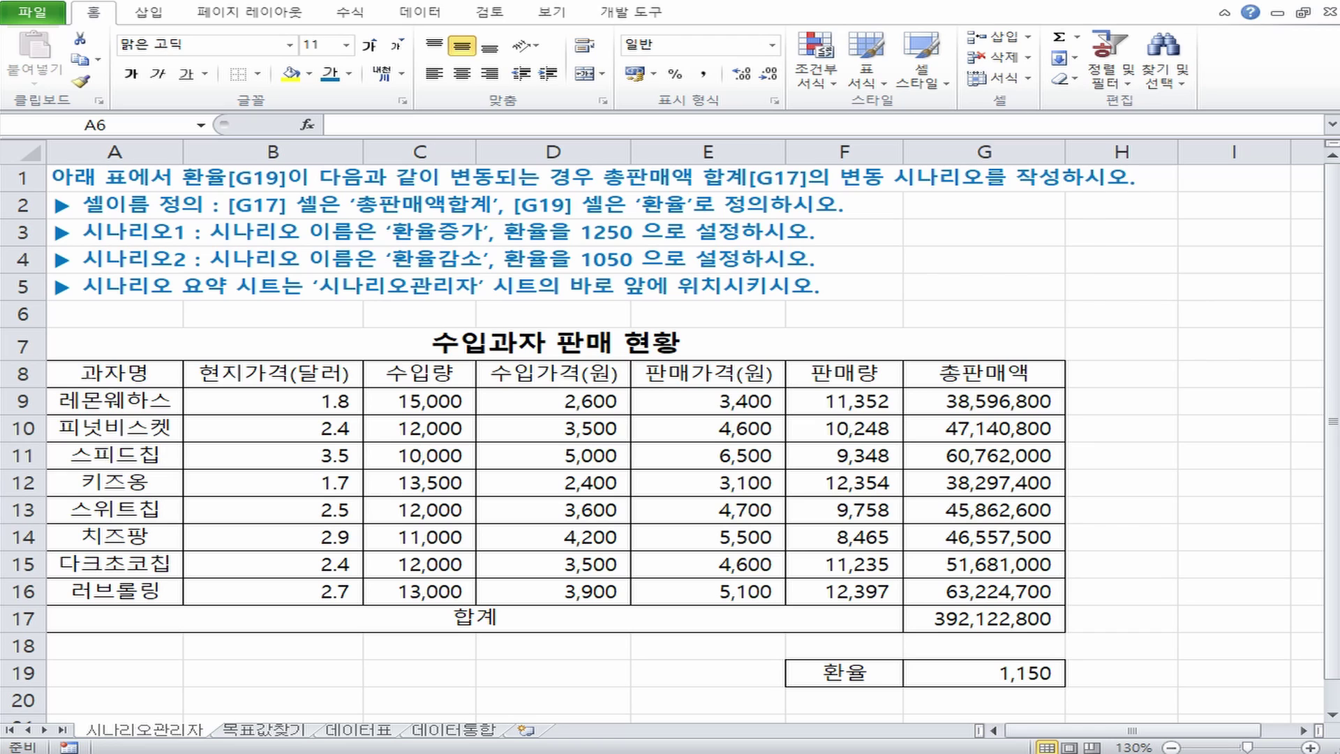
Examine the scenario requirements in rows 2 to 4 and the cells they concern, total G17 and exchange rate G19.
{"action": "left_click", "coordinate": [1010, 662]}
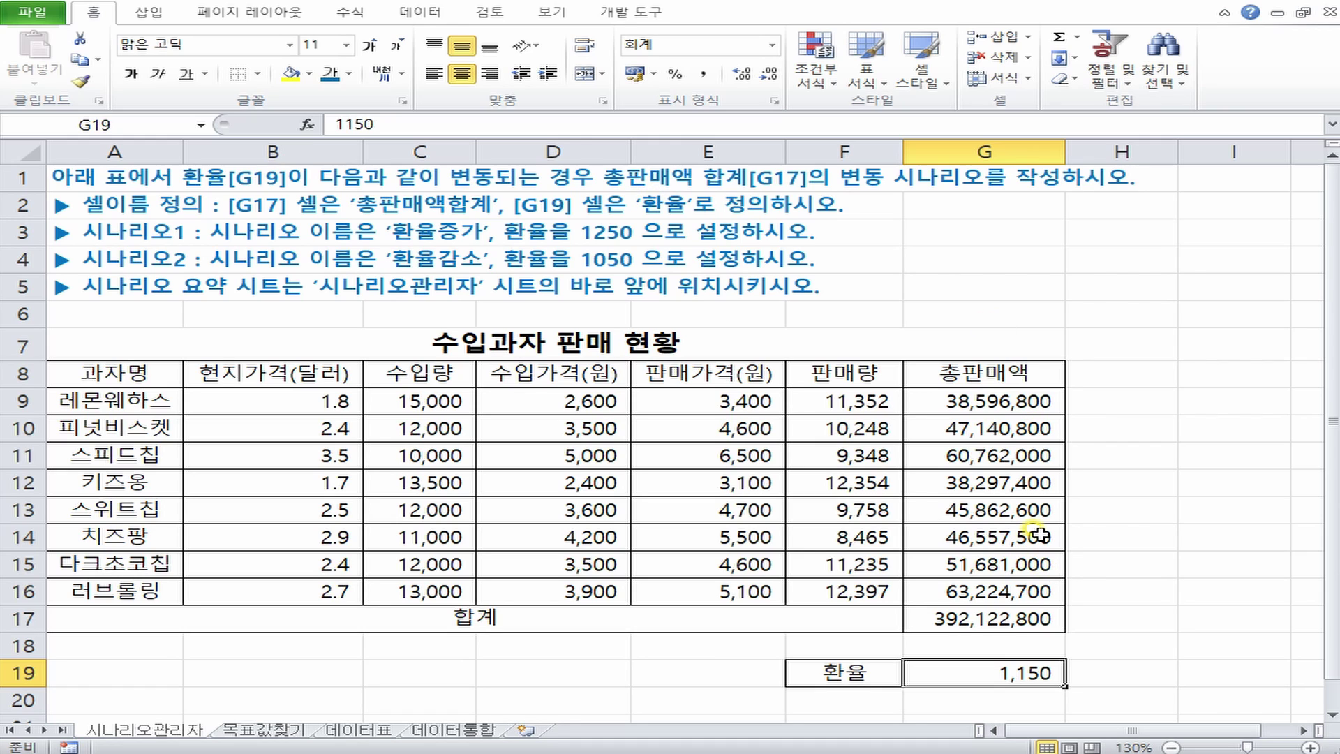
{"action": "left_click", "coordinate": [987, 619]}
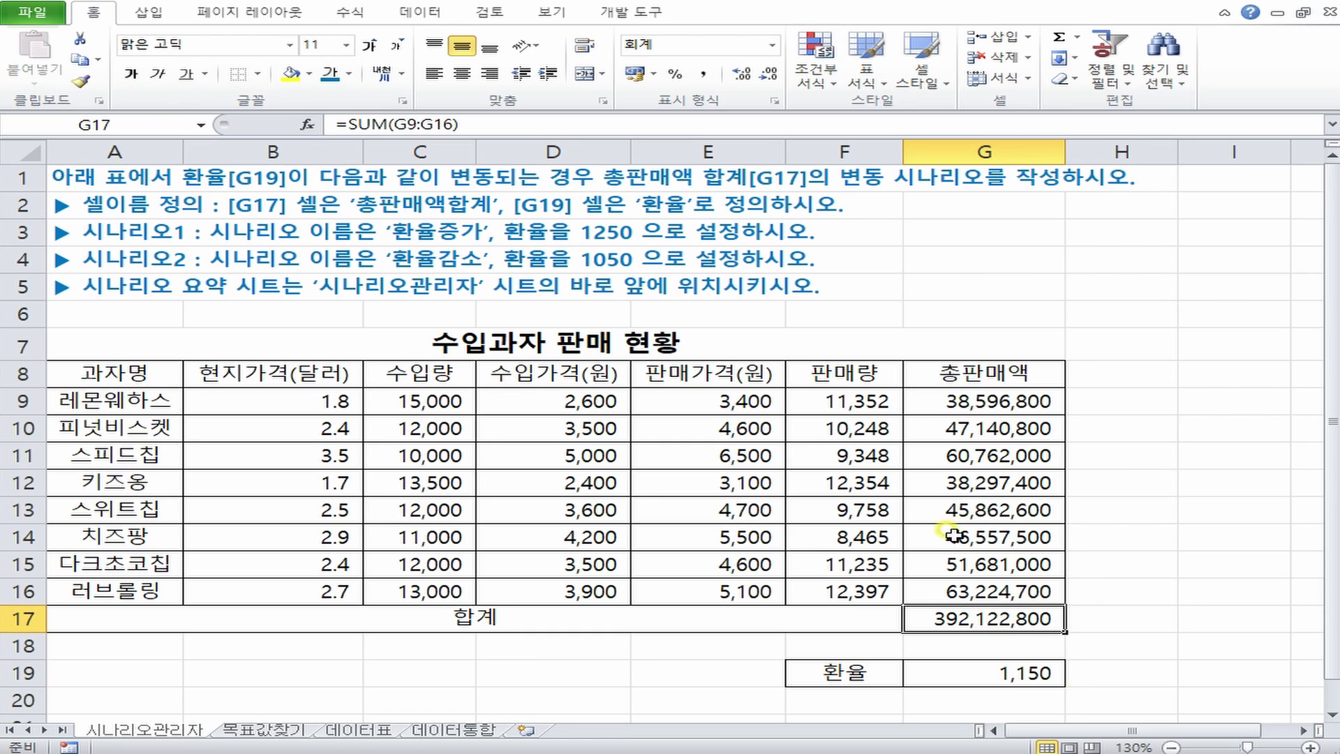
{"action": "left_click", "coordinate": [1028, 676]}
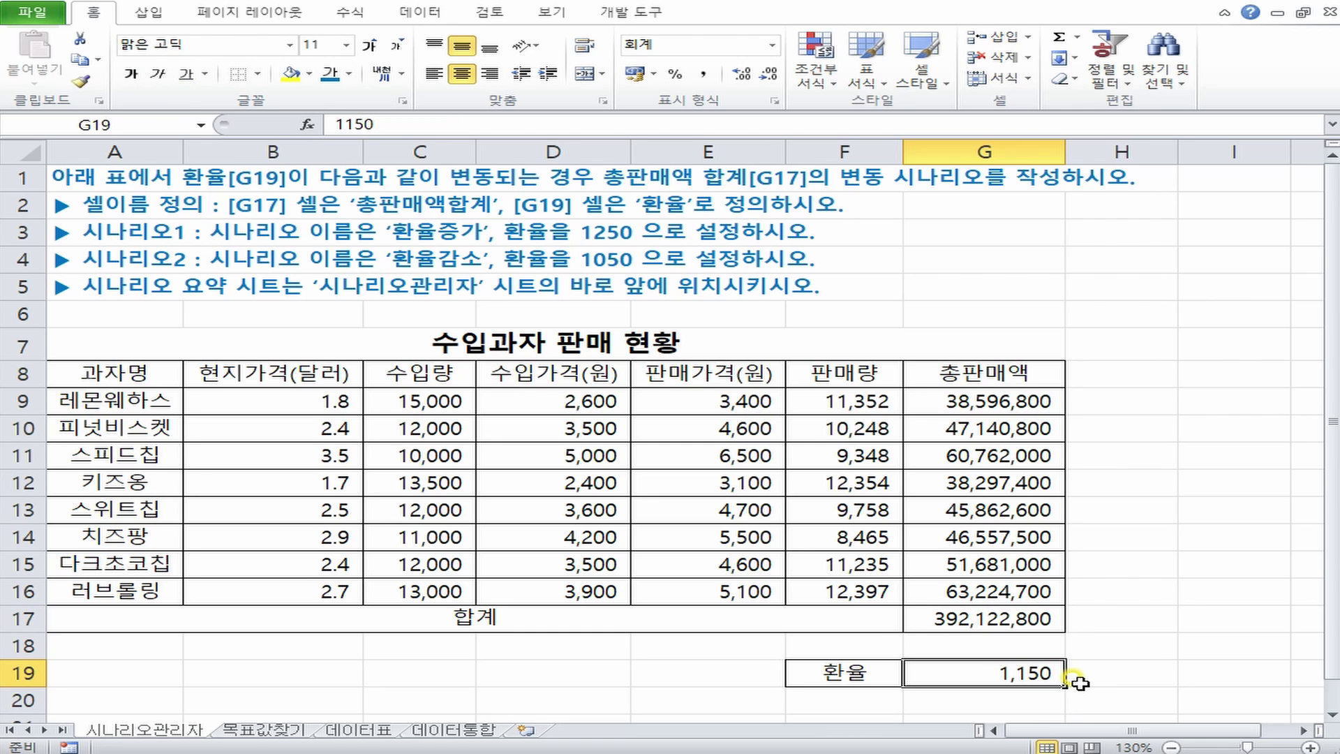
{"action": "left_click", "coordinate": [1012, 620]}
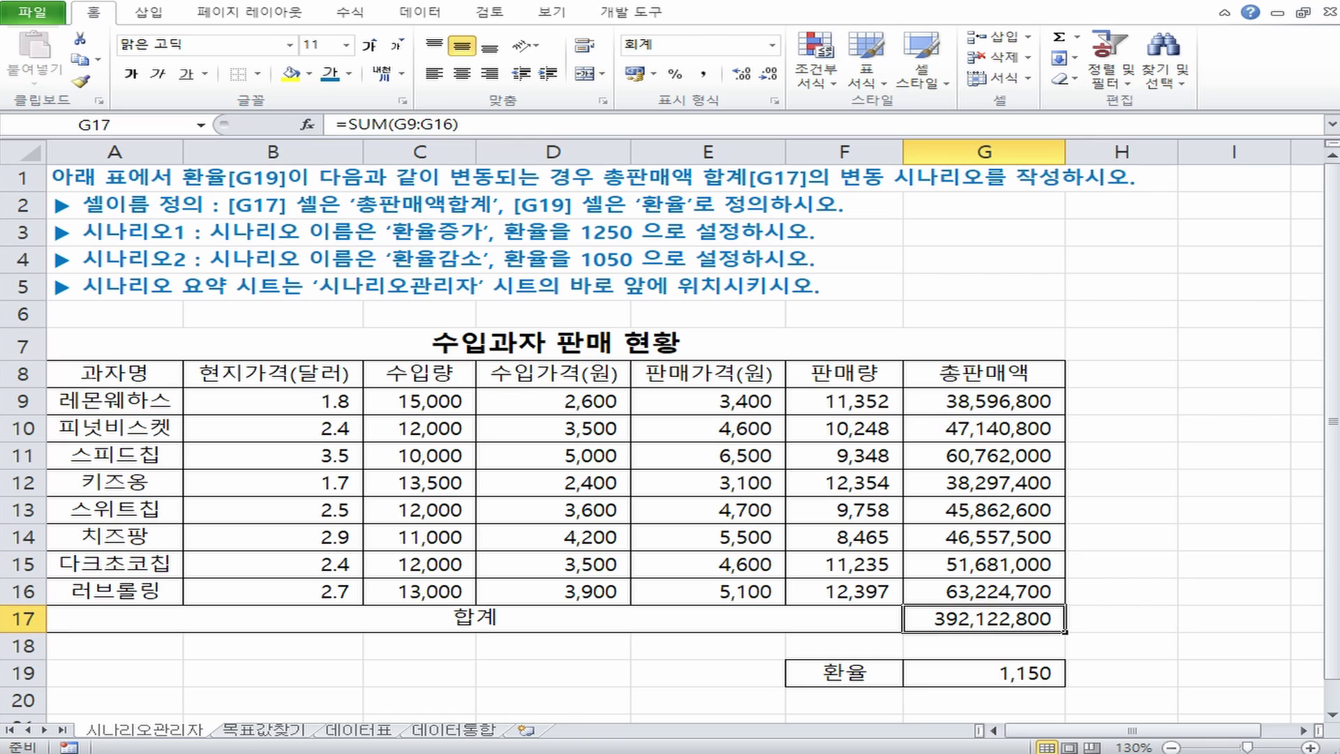
{"action": "left_click", "coordinate": [152, 201]}
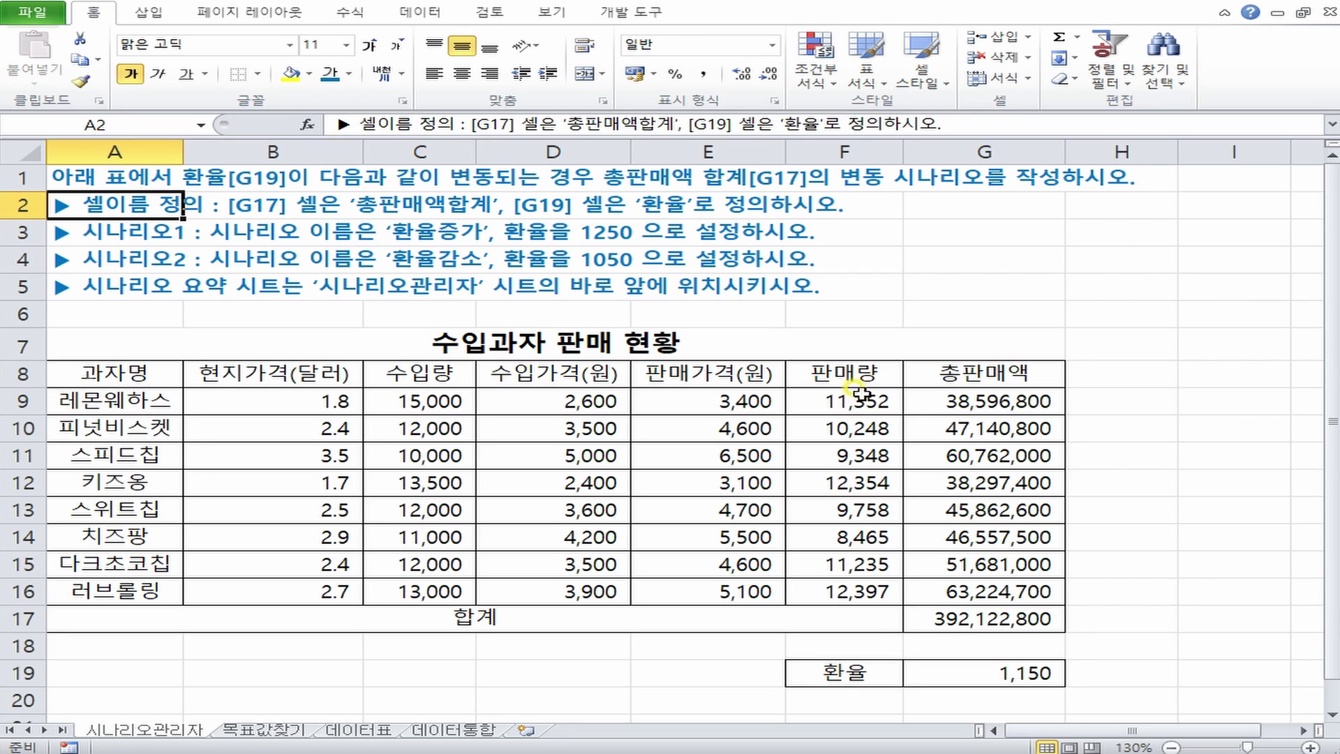
{"action": "left_click", "coordinate": [1019, 673]}
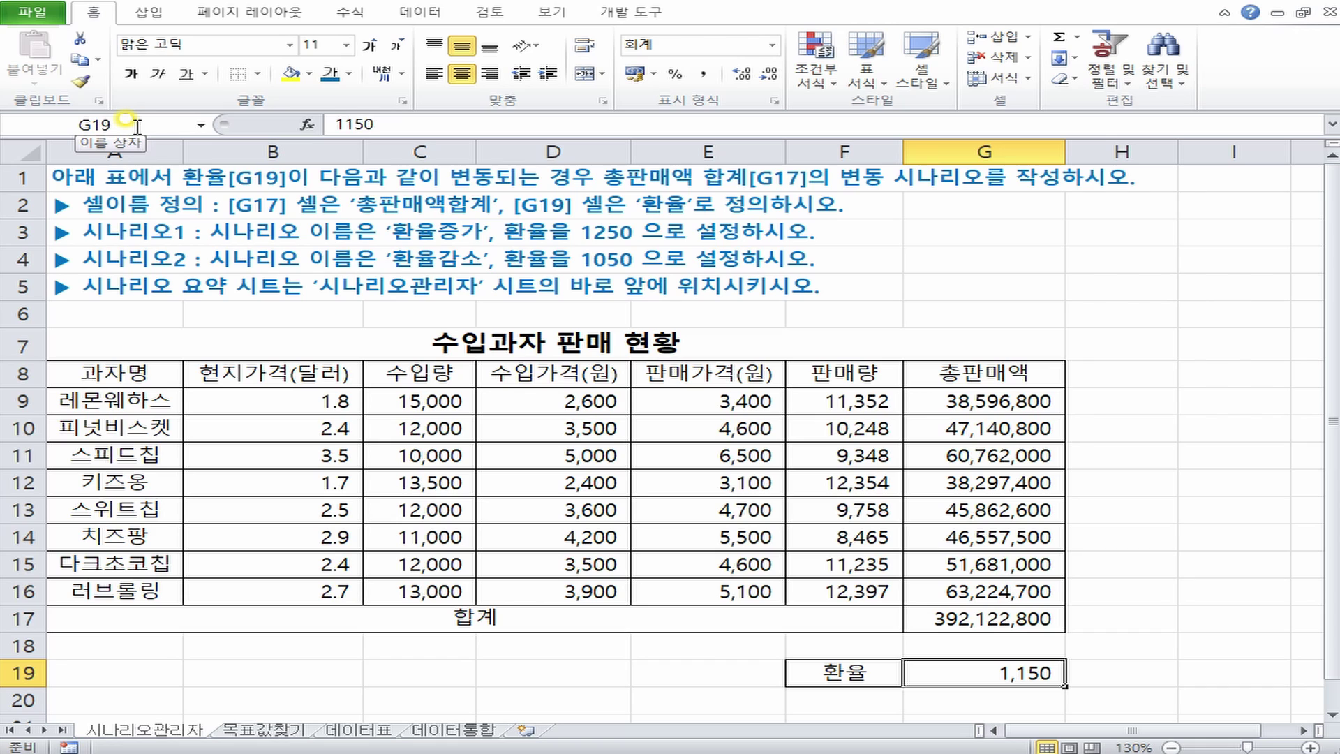
{"action": "left_click", "coordinate": [951, 615]}
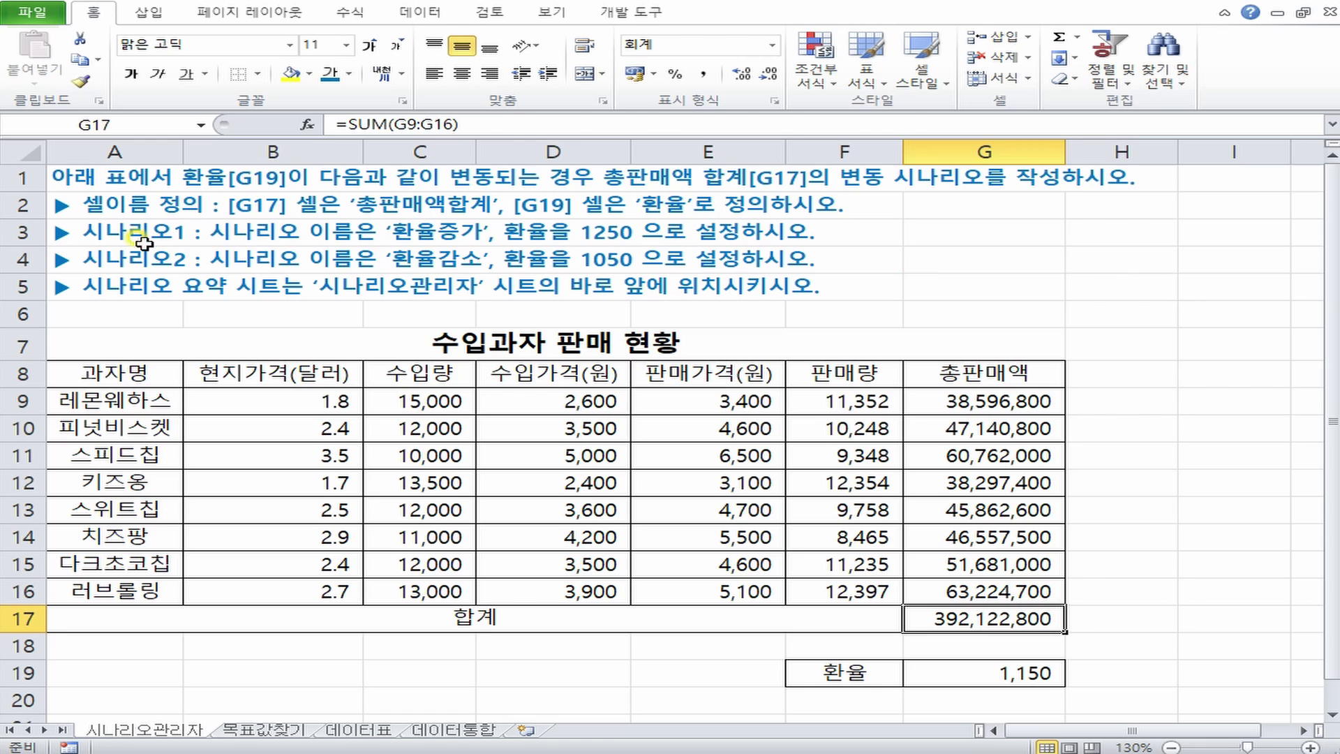
{"action": "left_click_drag", "start_coordinate": [140, 237], "coordinate": [826, 249]}
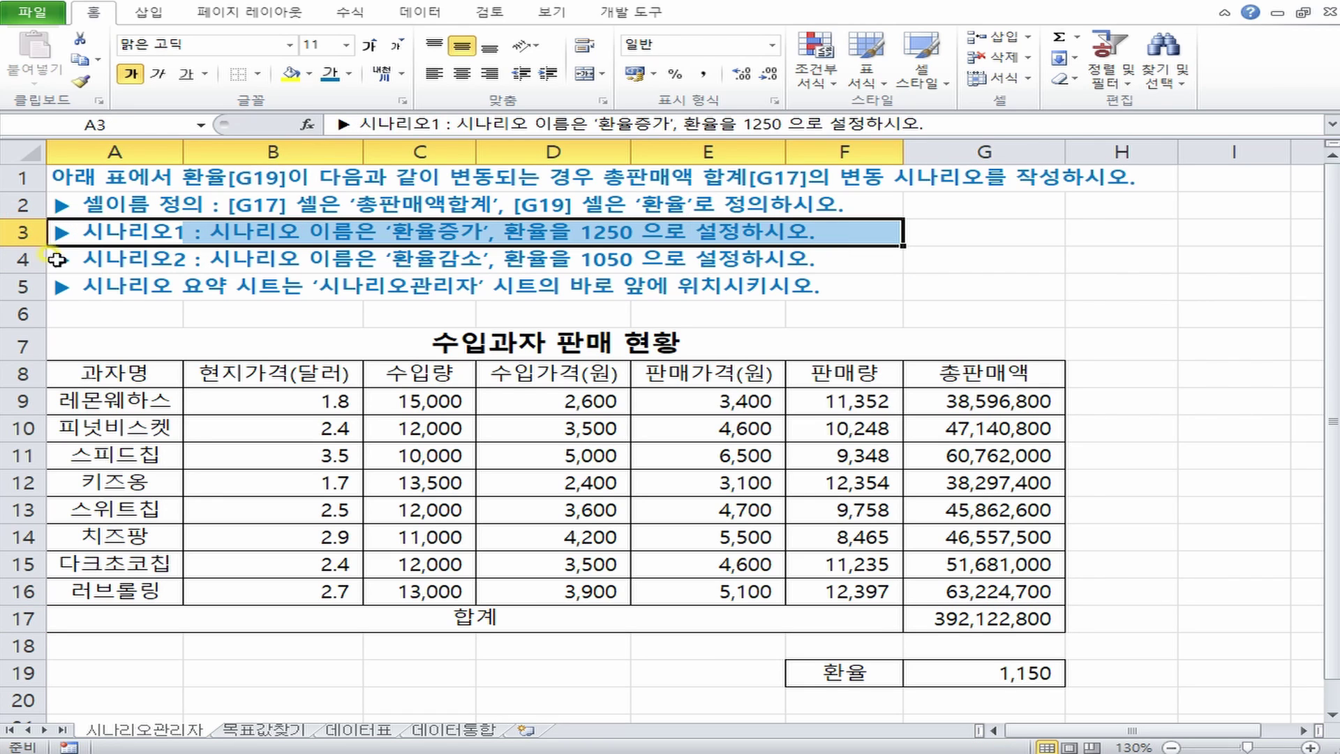
{"action": "left_click", "coordinate": [95, 257]}
{"action": "left_click_drag", "start_coordinate": [96, 257], "coordinate": [826, 265]}
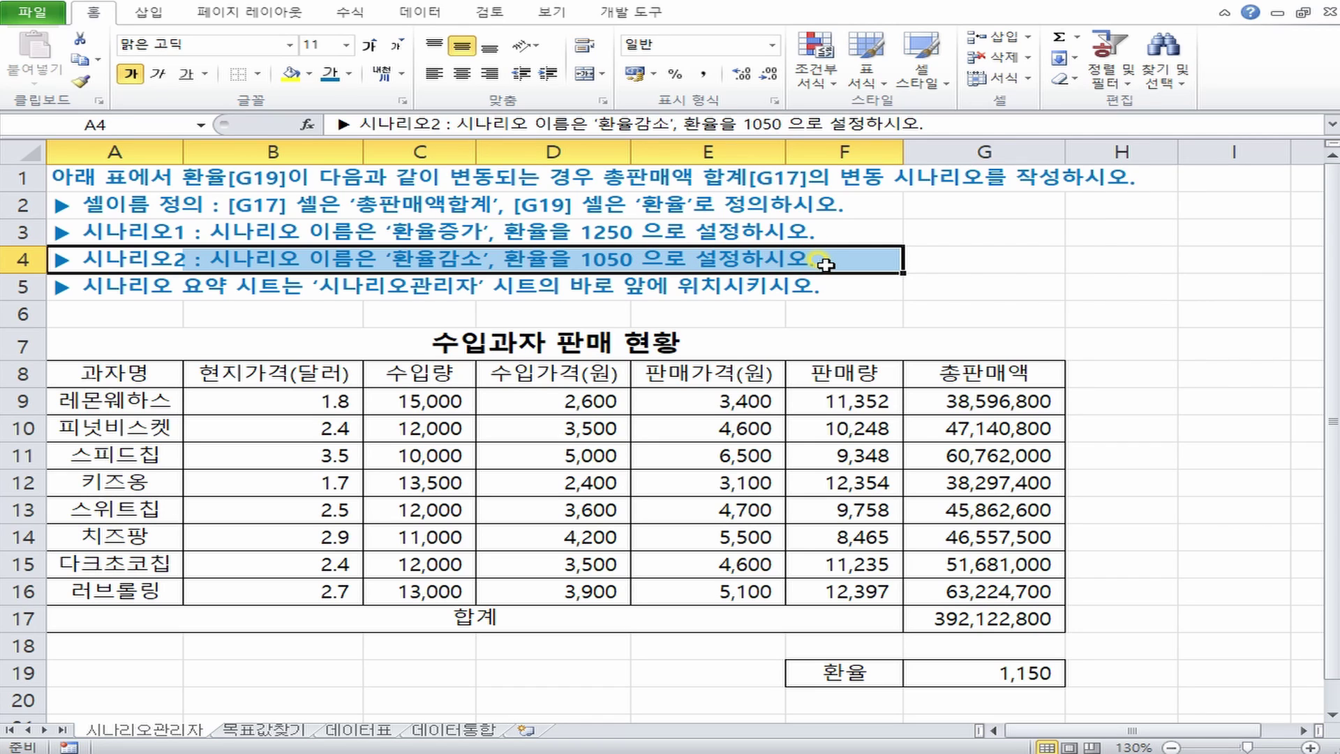
{"action": "left_click", "coordinate": [1016, 674]}
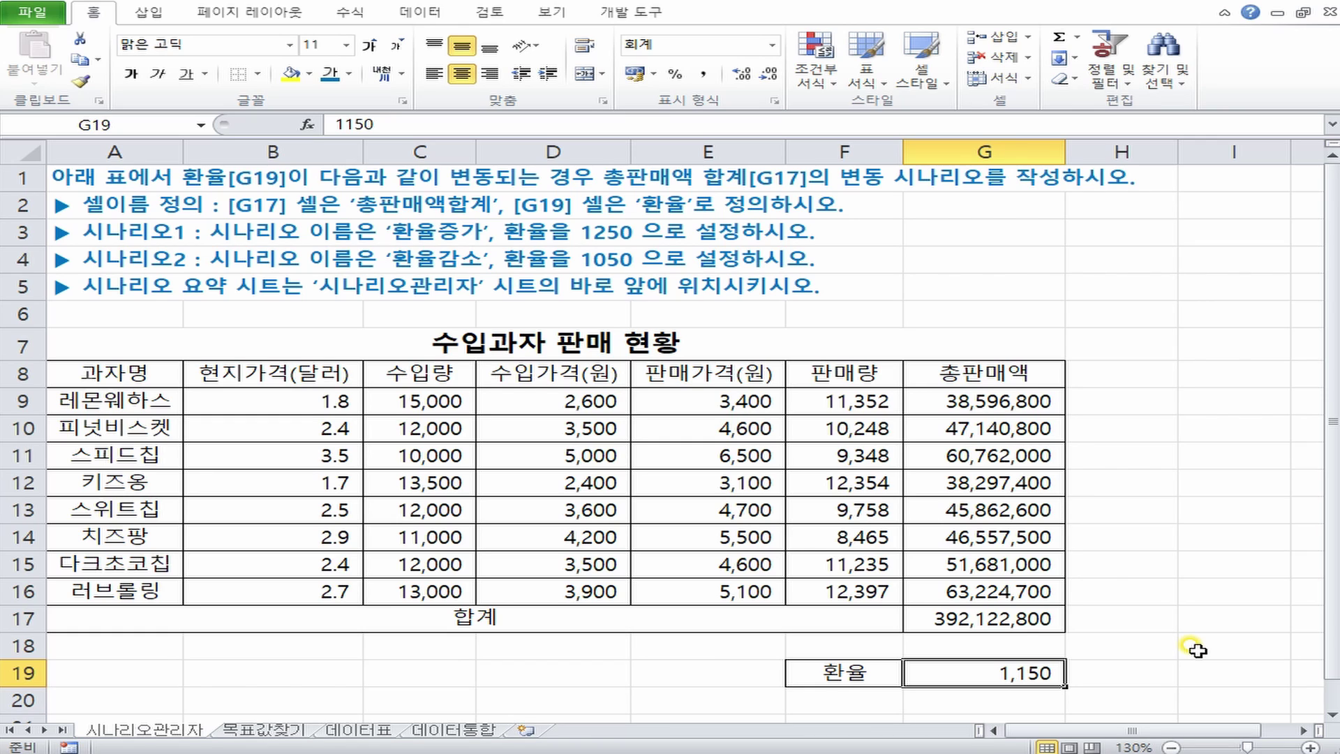
{"action": "left_click", "coordinate": [1030, 621]}
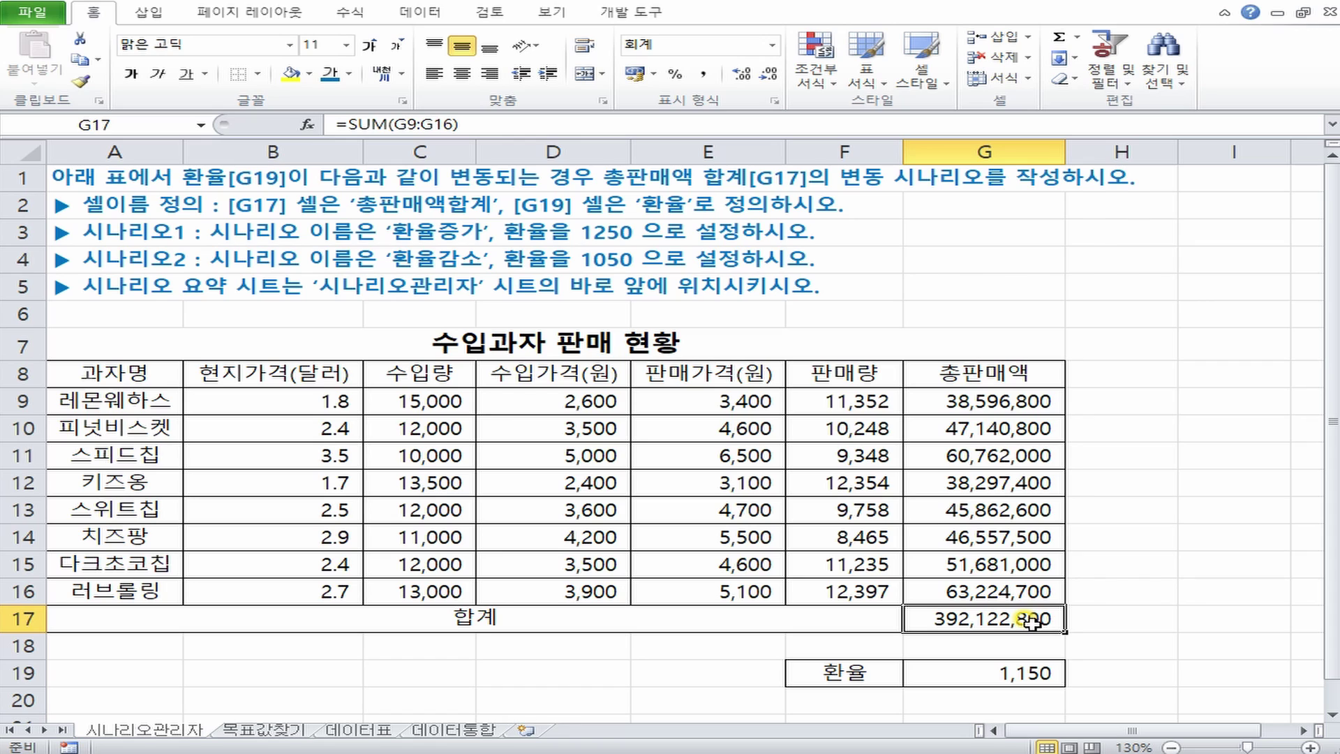
{"action": "left_click", "coordinate": [1023, 667]}
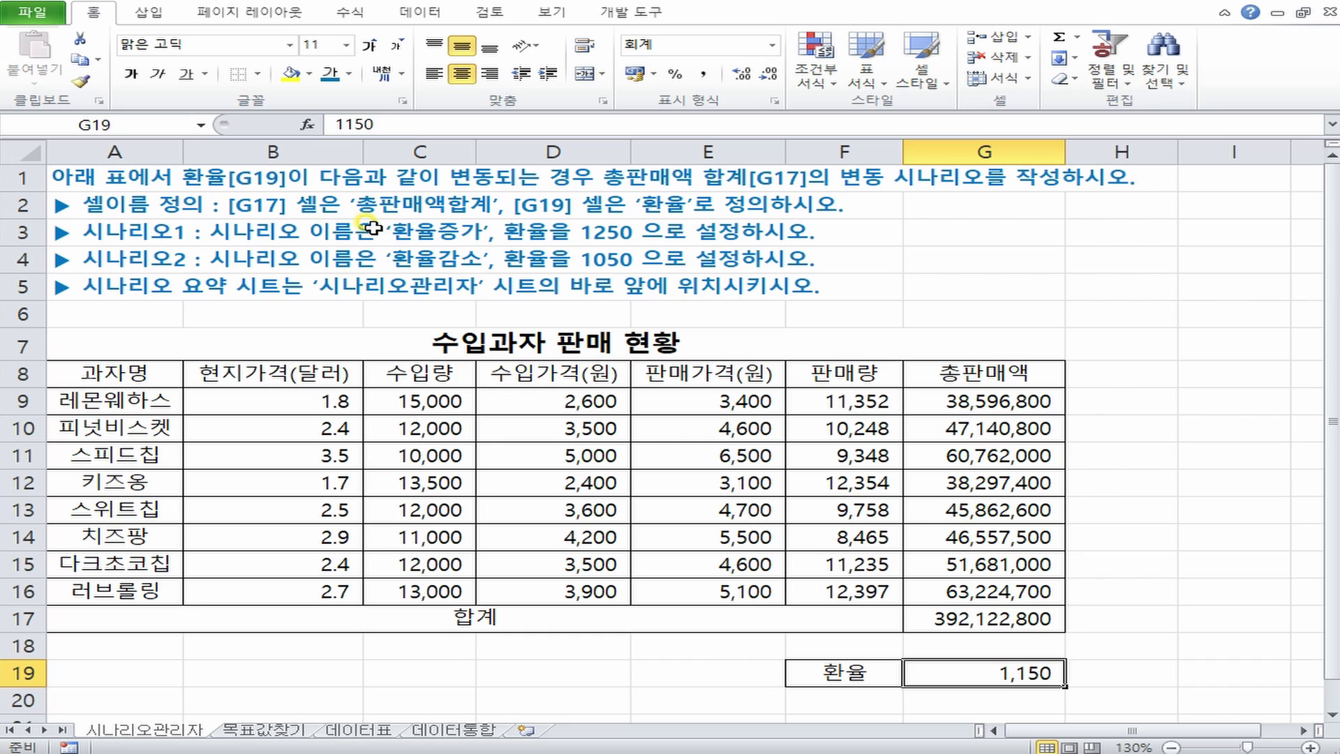
{"action": "left_click", "coordinate": [63, 203]}
{"action": "left_click_drag", "start_coordinate": [148, 202], "coordinate": [412, 201]}
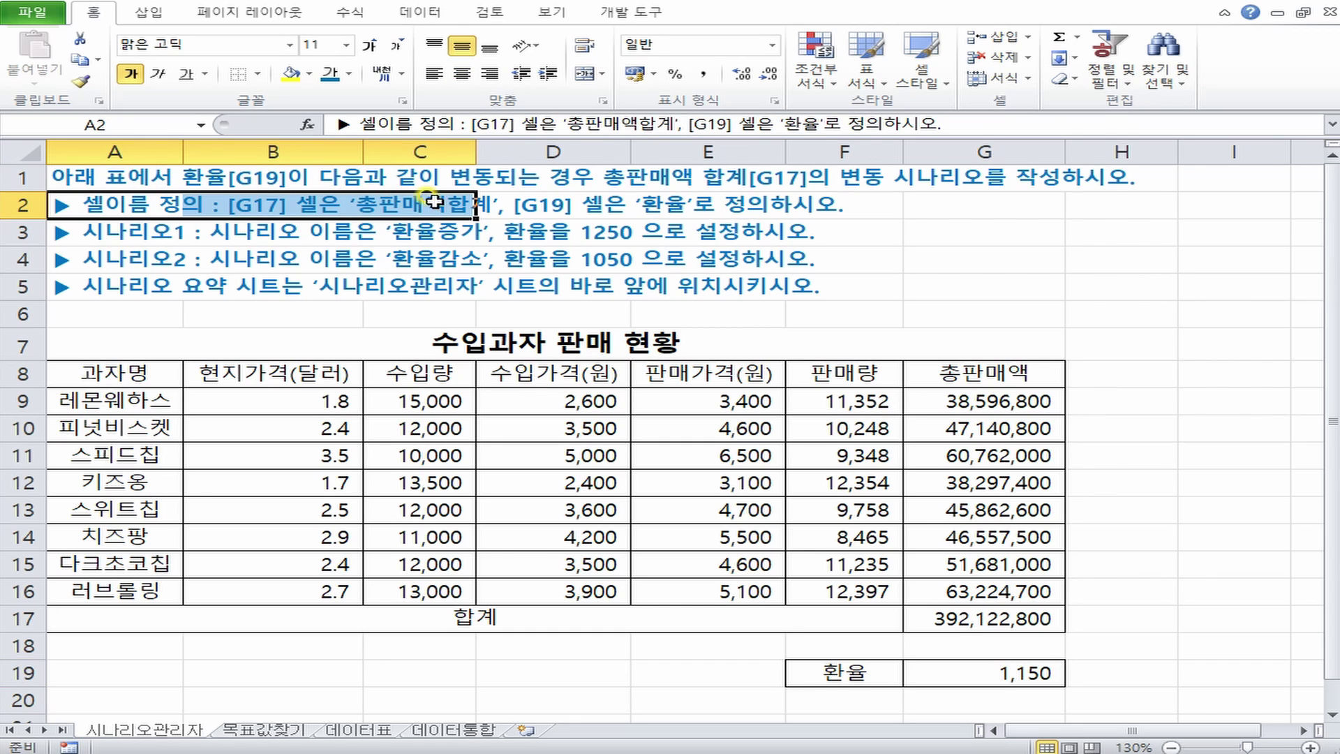
{"action": "left_click", "coordinate": [530, 203]}
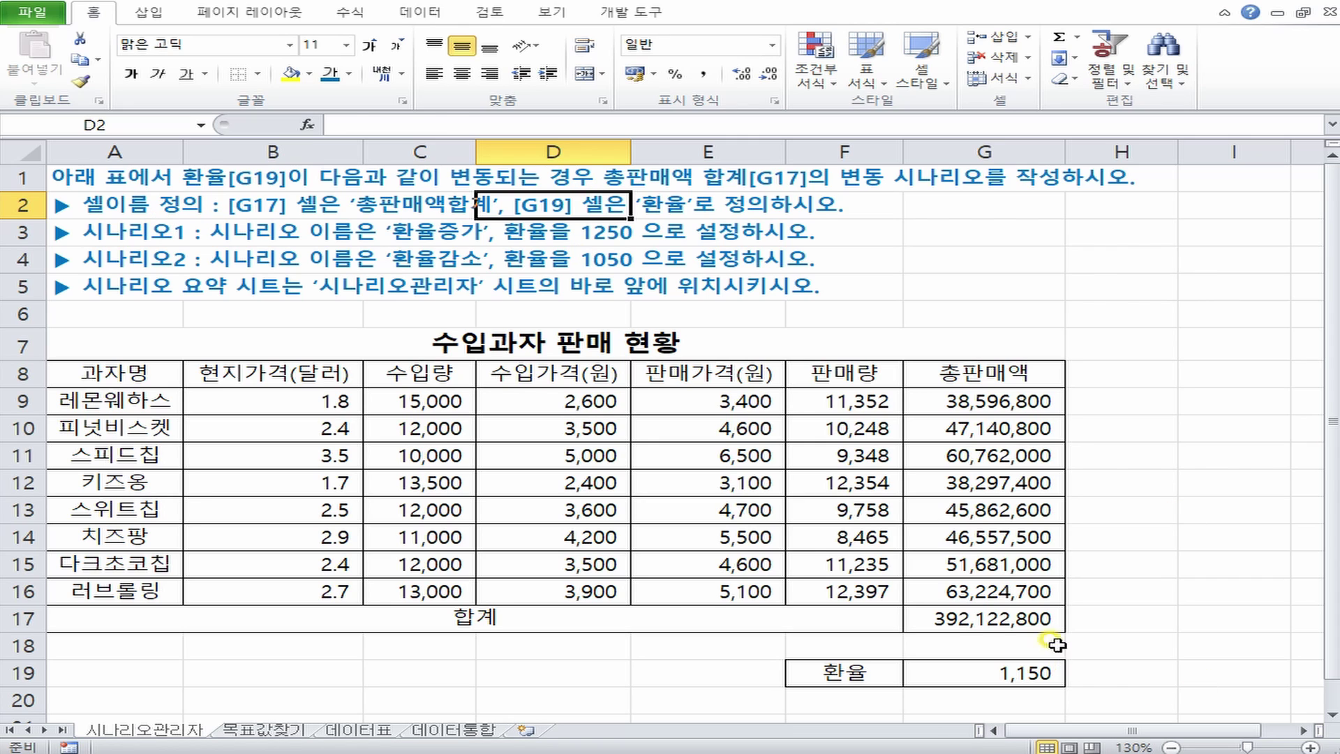
Define the name 총판매액합계 for the total sales cell G17.
{"action": "left_click", "coordinate": [1046, 615]}
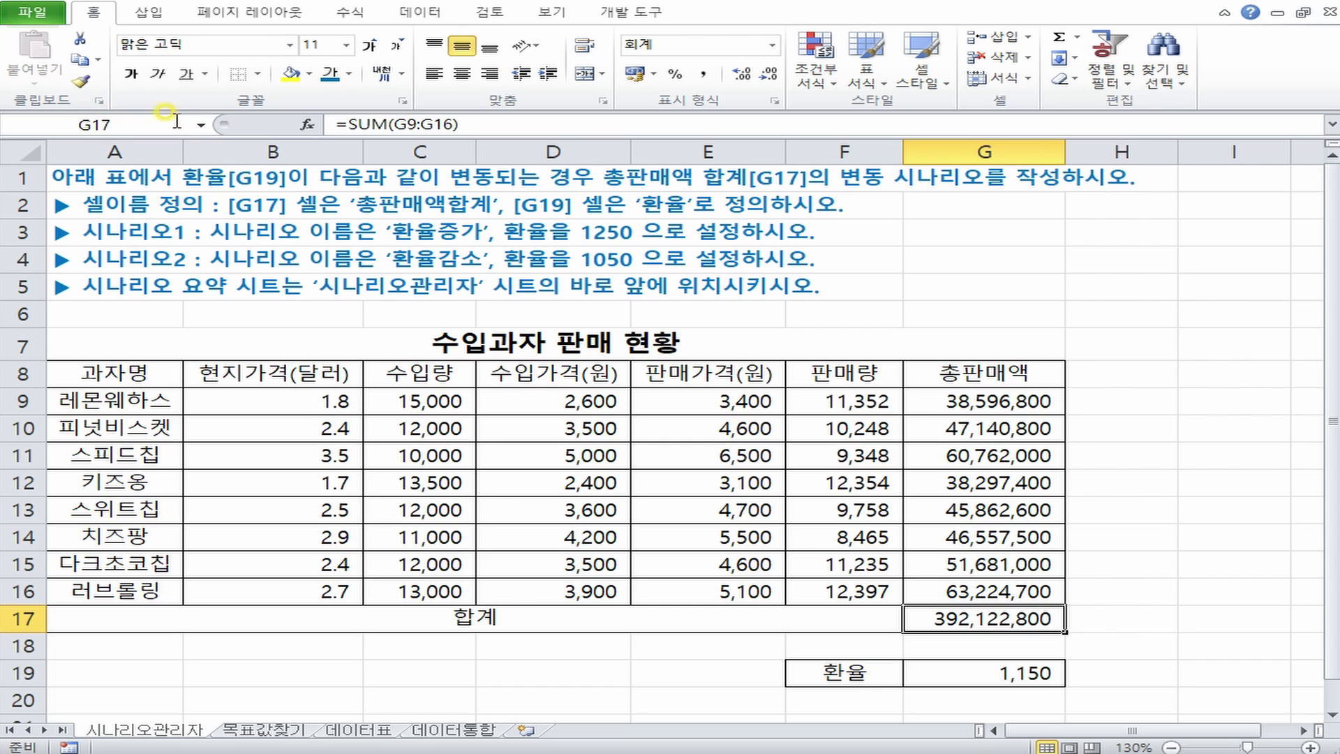
{"action": "left_click", "coordinate": [119, 124]}
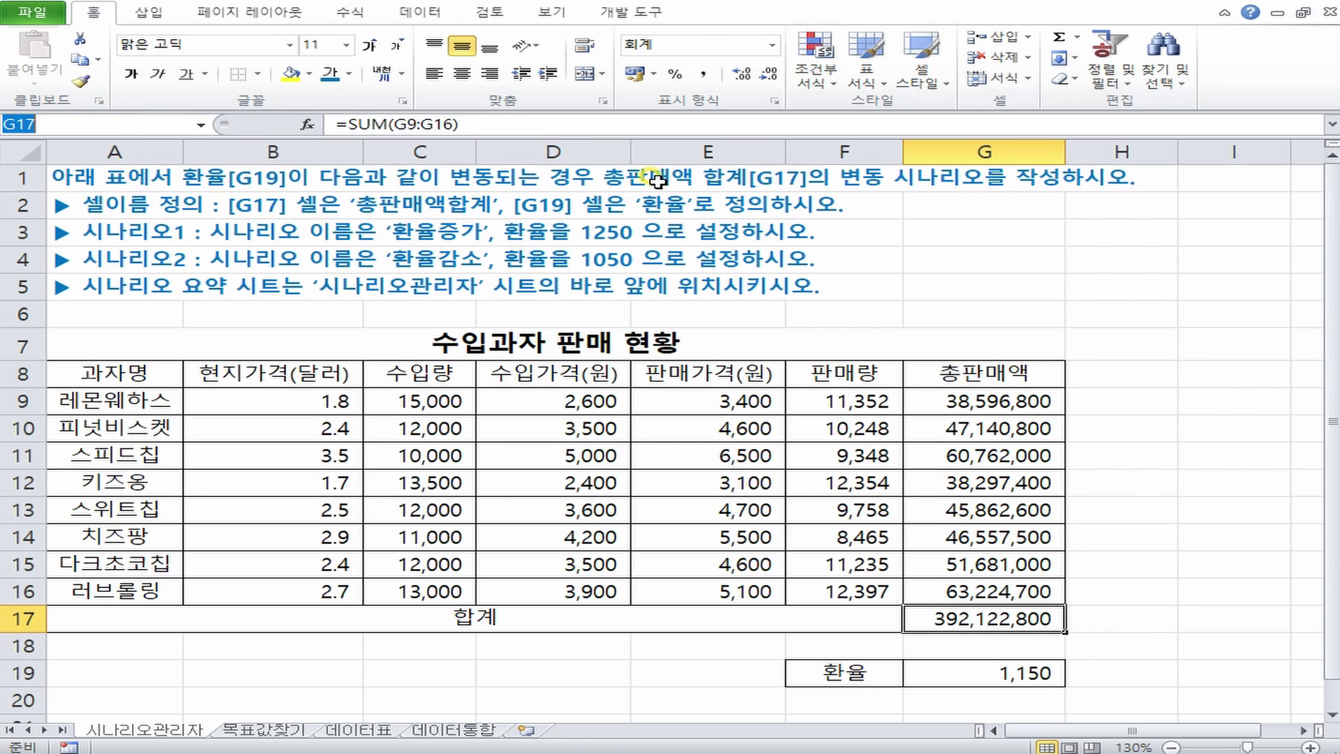
{"action": "type", "text": "총판매액합계"}
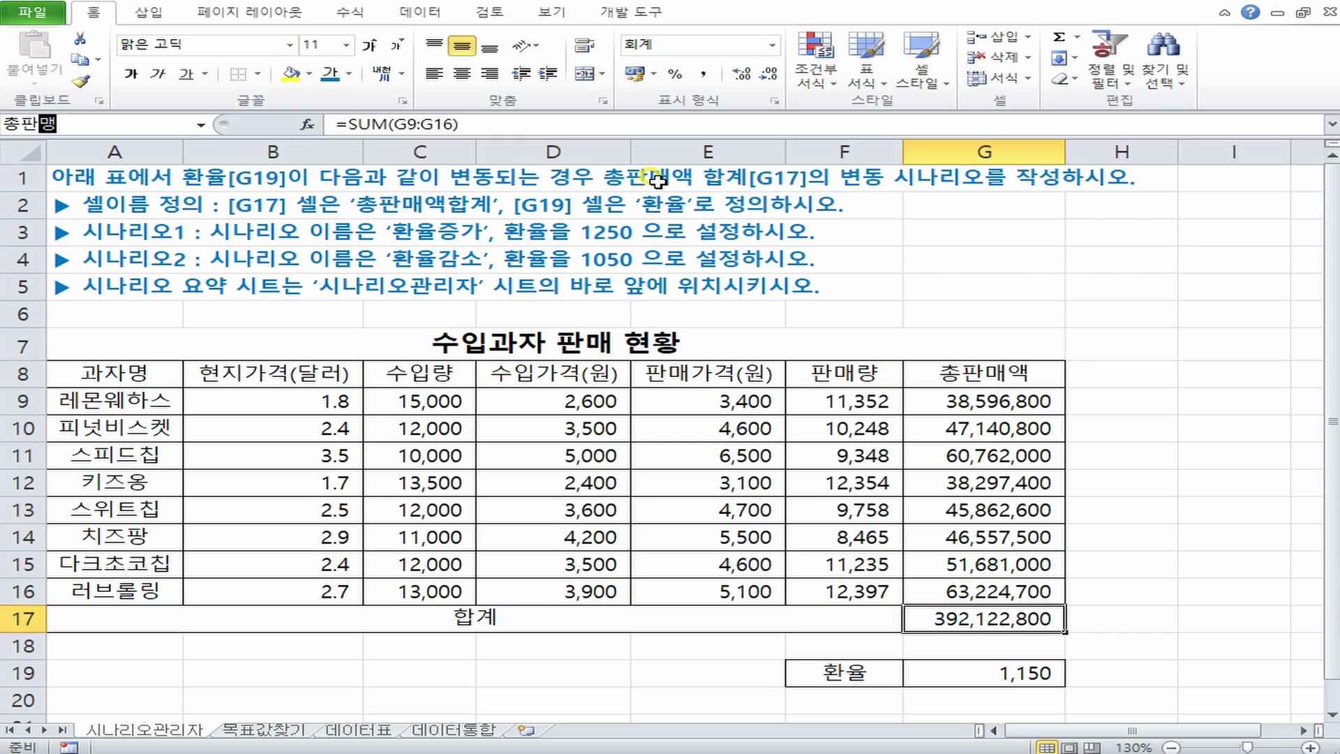
{"action": "key", "text": "Return"}
{"action": "key", "text": "Return"}
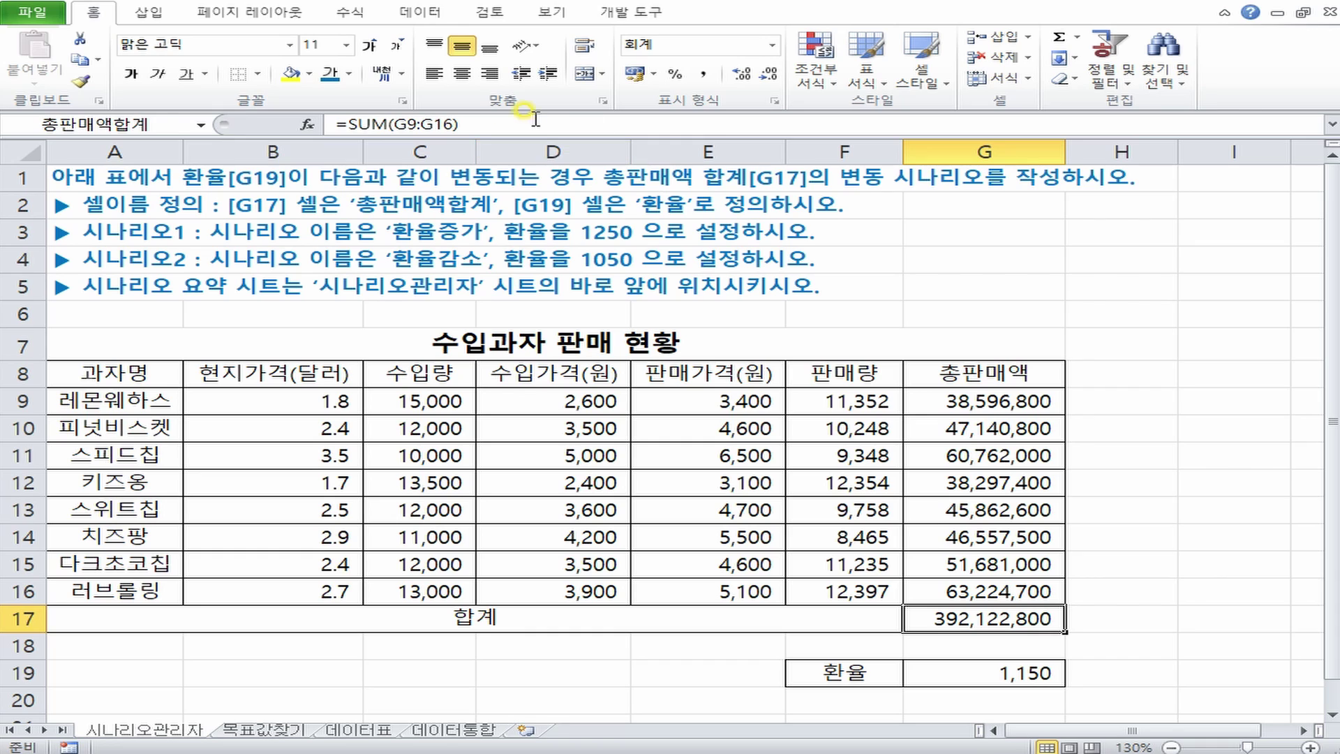
Check the name defined for cell G17 and its reference in the Name Manager.
{"action": "left_click", "coordinate": [166, 125]}
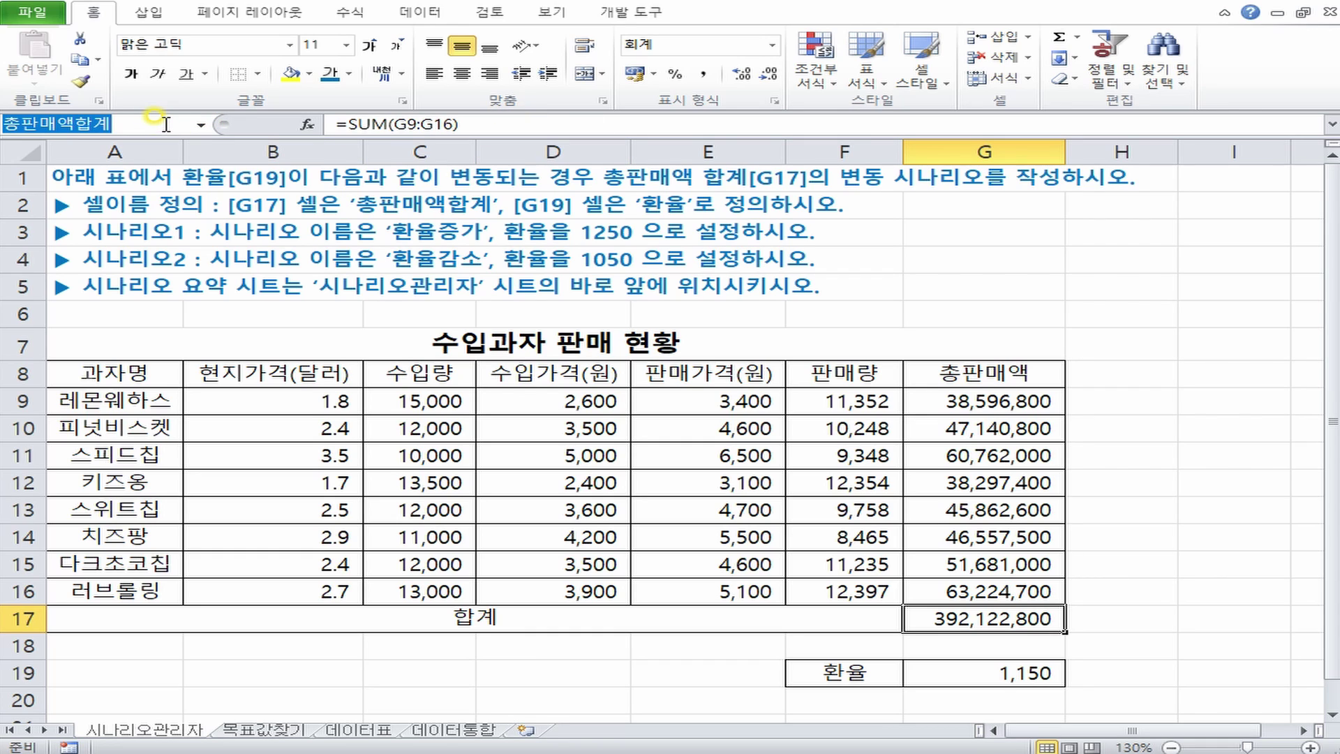
{"action": "key", "text": "Return"}
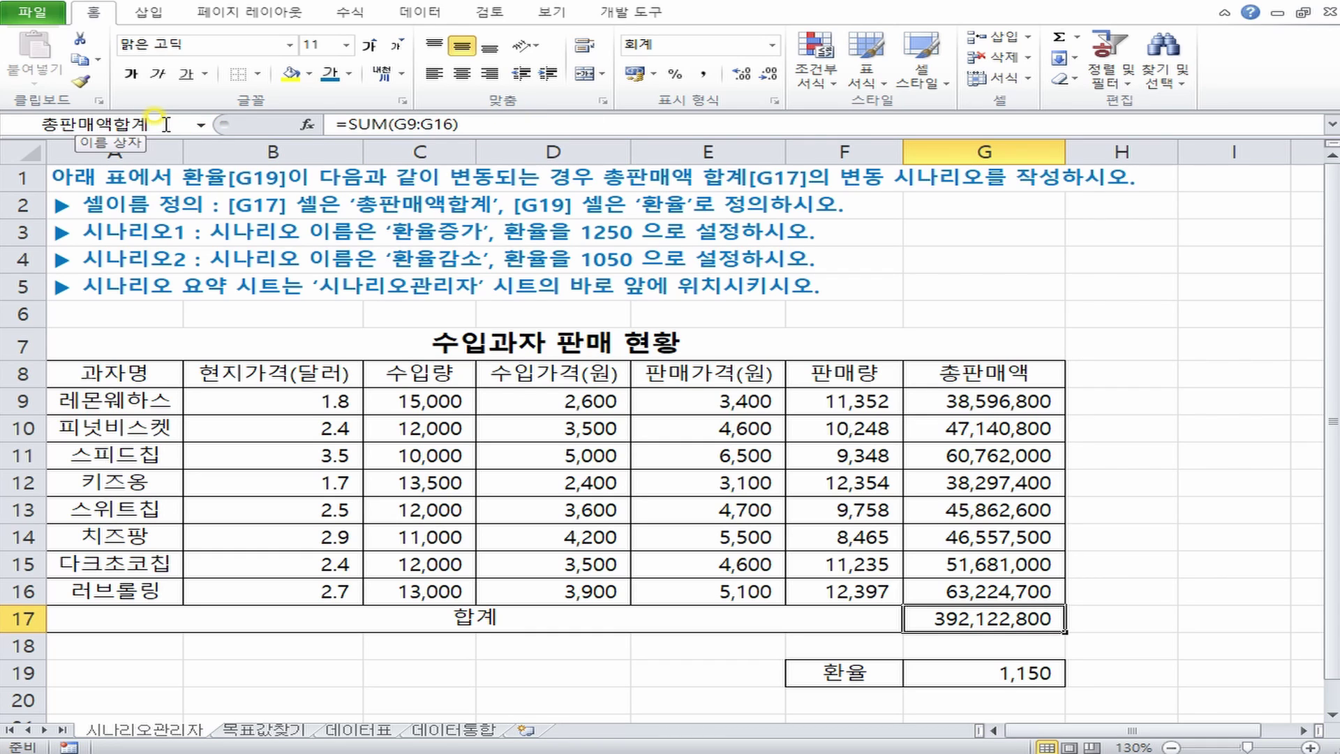
{"action": "left_click", "coordinate": [166, 124]}
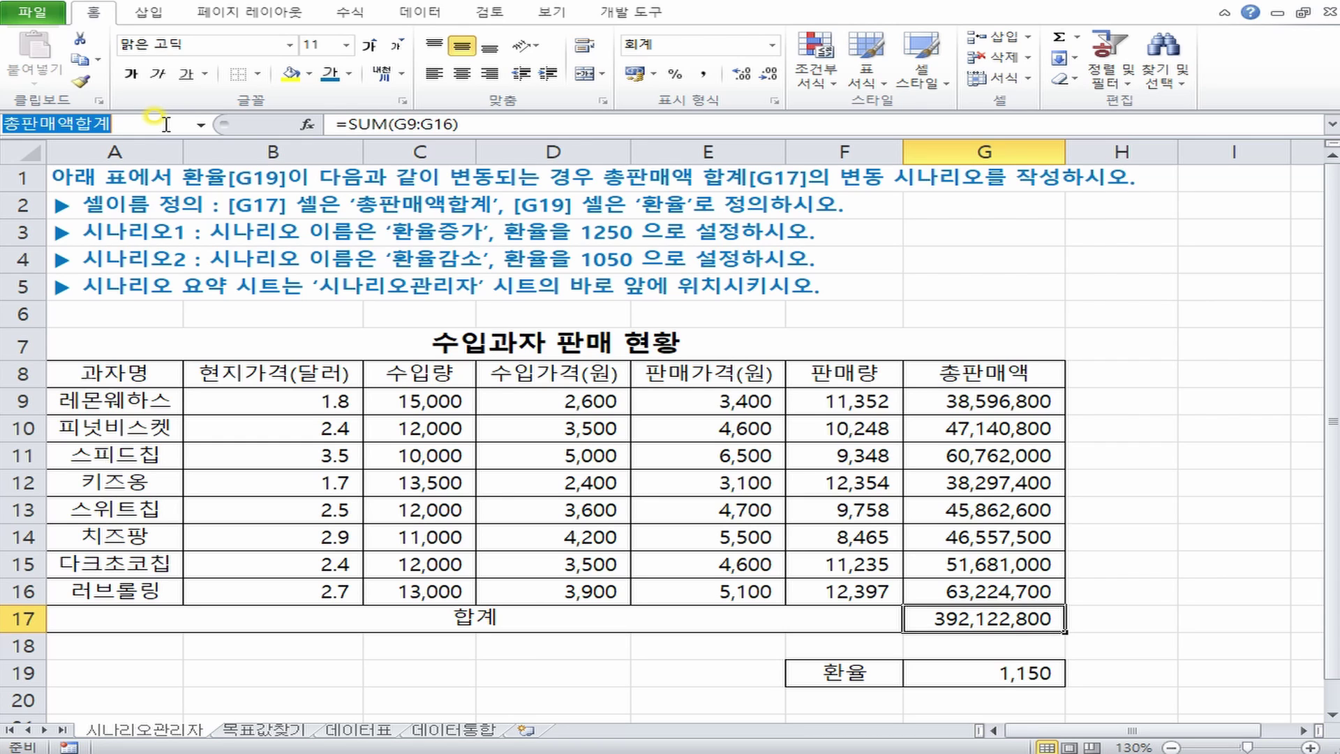
{"action": "key", "text": "Escape"}
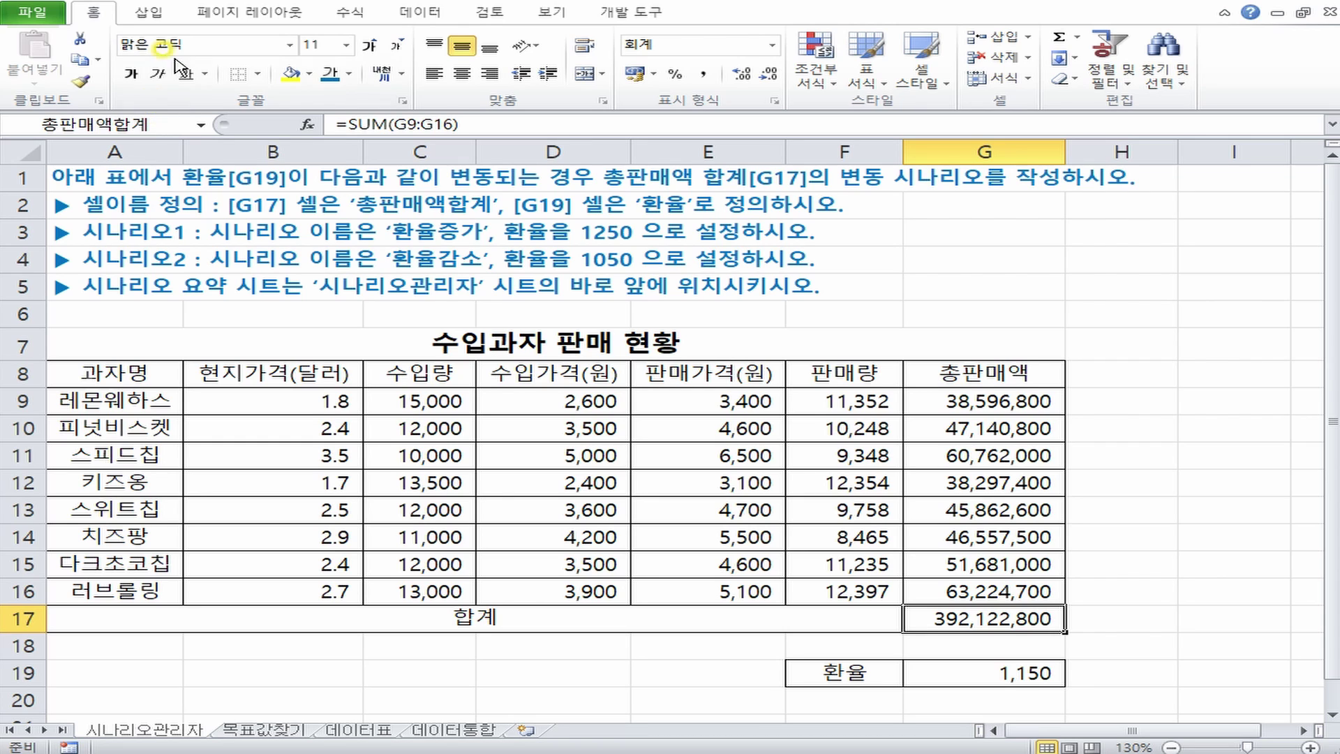
{"action": "left_click", "coordinate": [352, 13]}
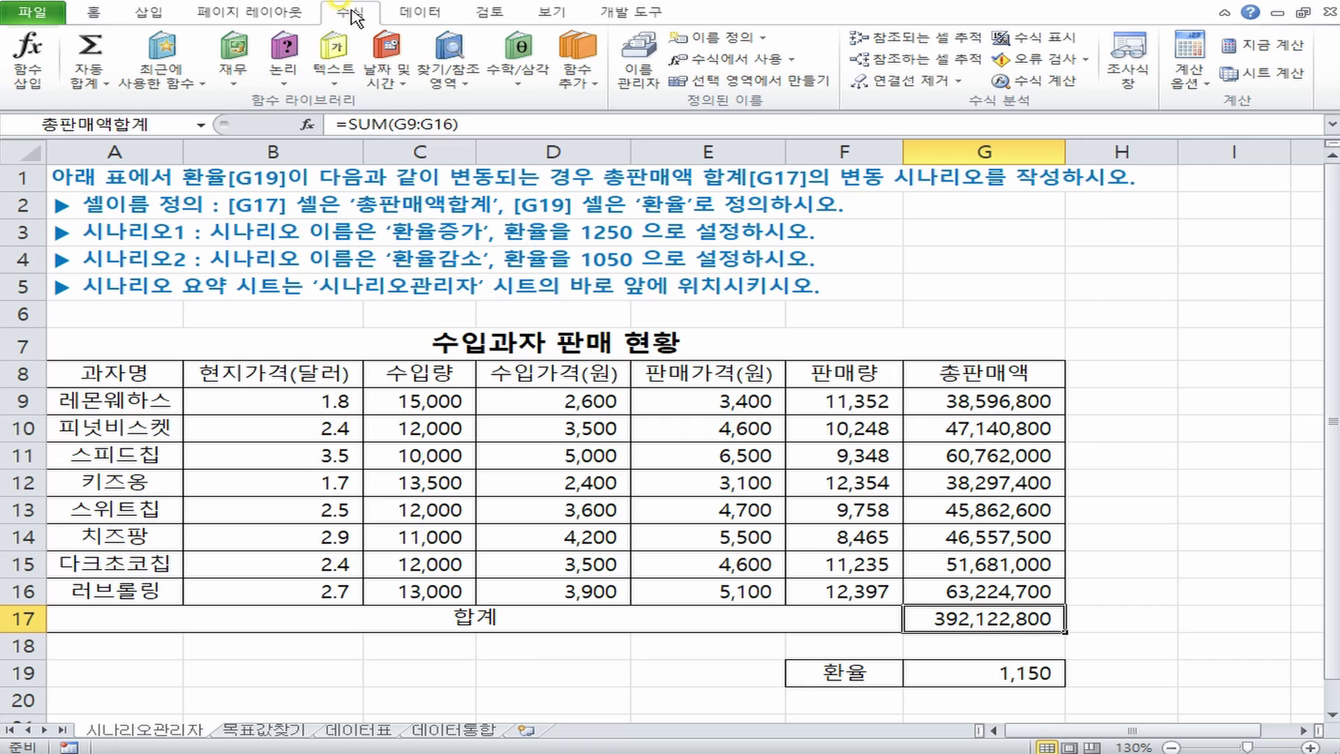
{"action": "left_click", "coordinate": [649, 59]}
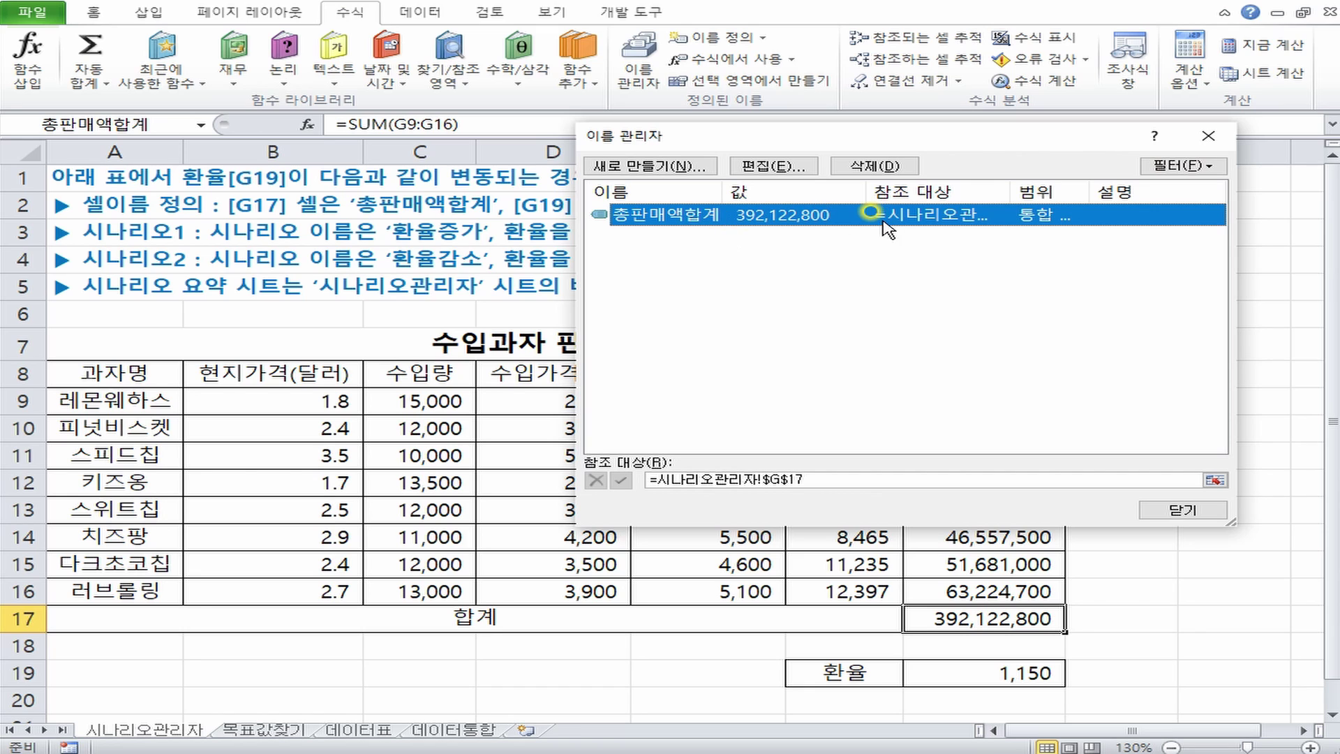
{"action": "left_click", "coordinate": [1183, 510]}
Create a what-if scenario named 환율증가 with changing cell G19 set to 1250, and continue to adding another scenario.
{"action": "left_click", "coordinate": [1038, 673]}
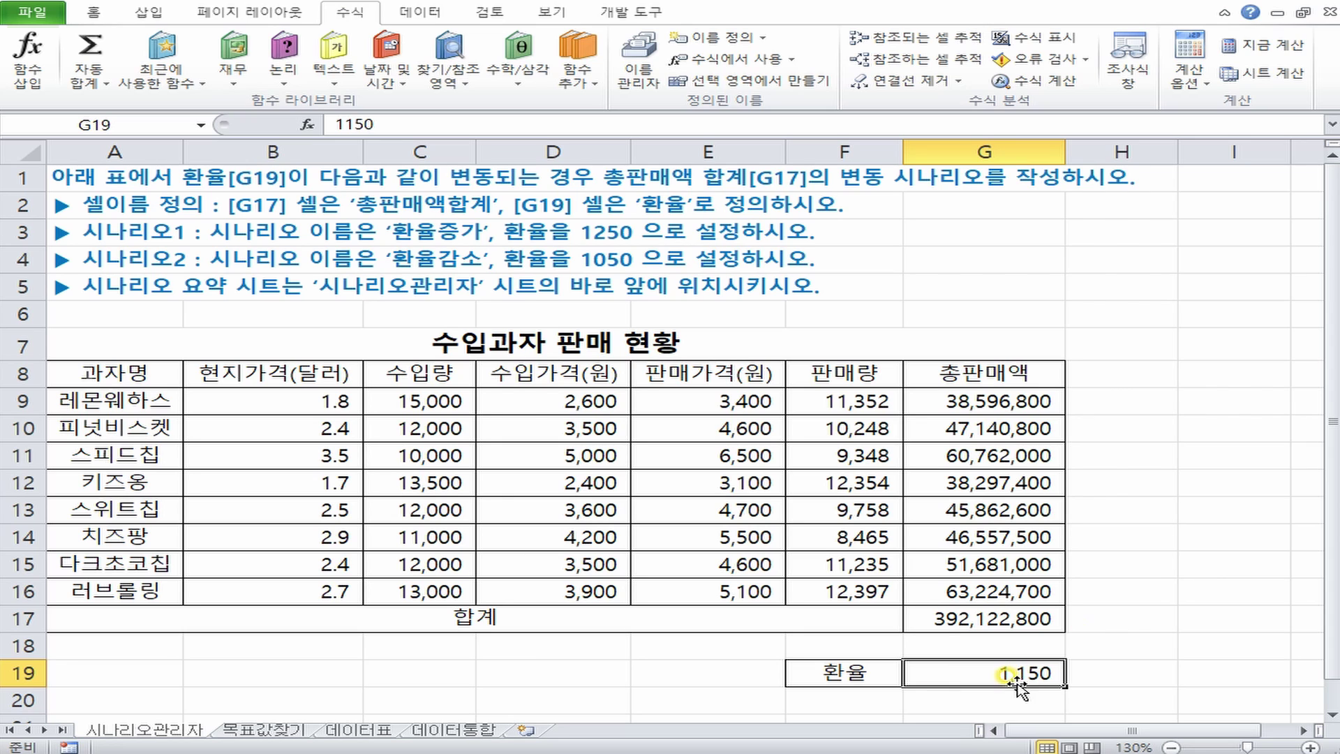
{"action": "left_click", "coordinate": [430, 13]}
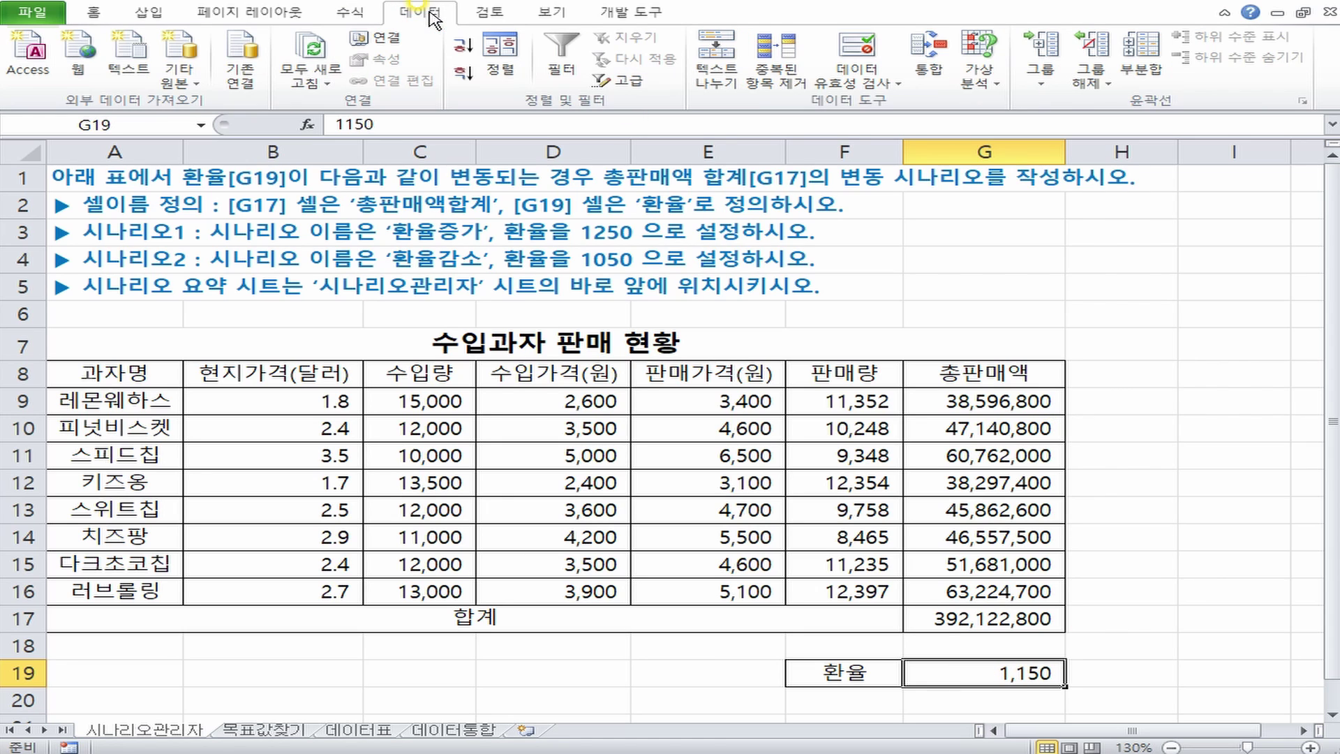
{"action": "left_click", "coordinate": [982, 74]}
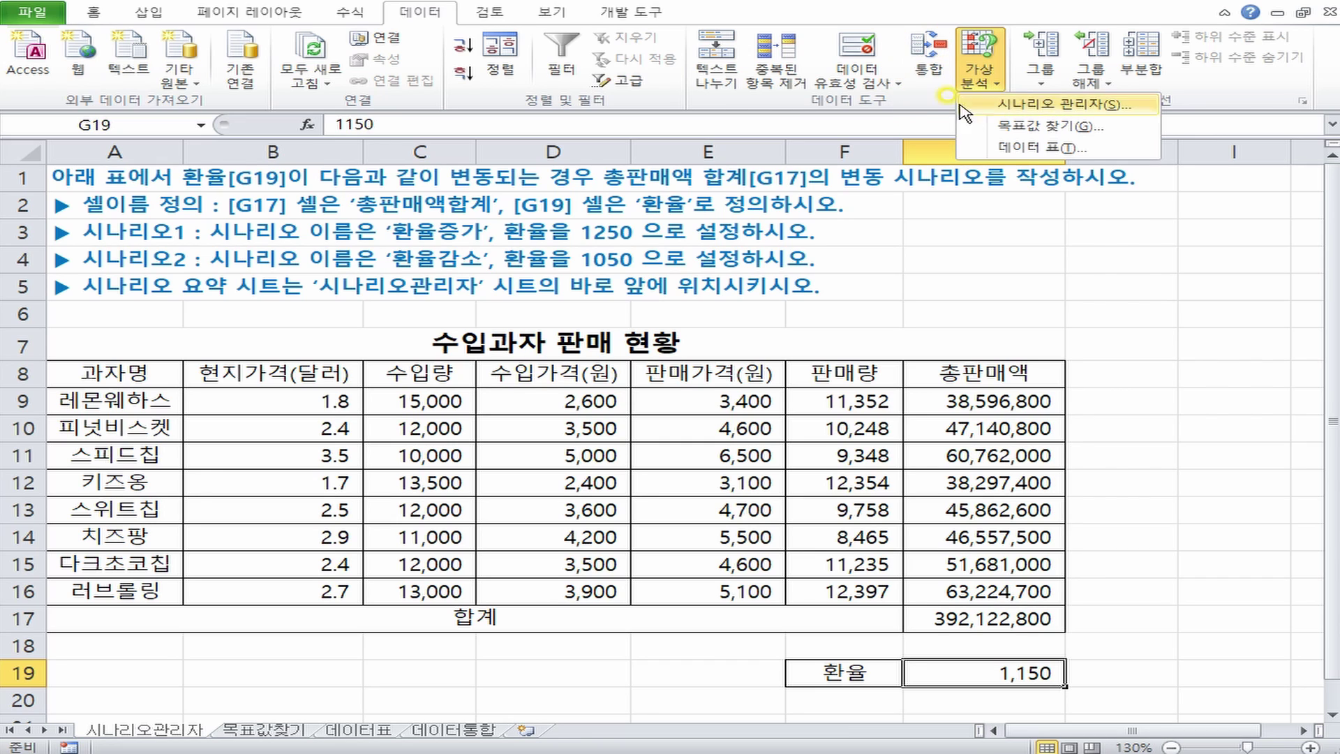
{"action": "left_click", "coordinate": [957, 106]}
{"action": "left_click", "coordinate": [981, 63]}
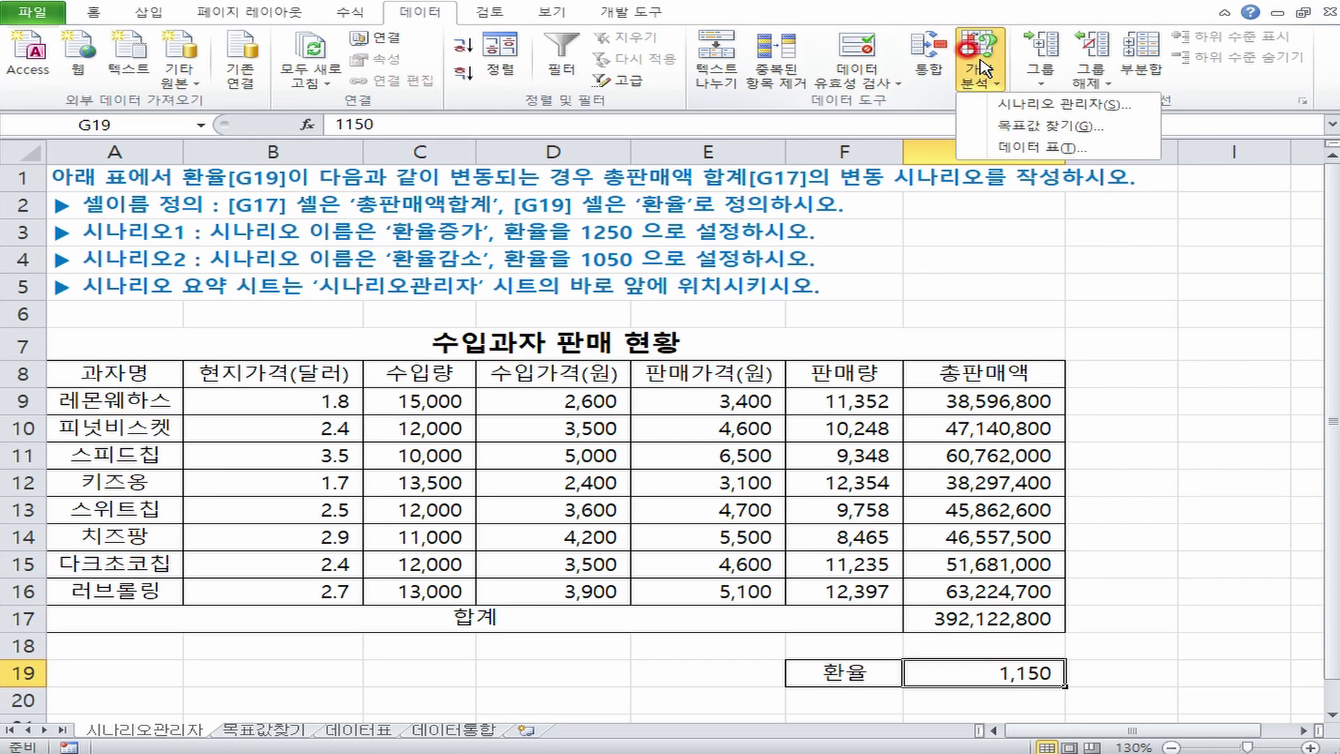
{"action": "left_click", "coordinate": [998, 104]}
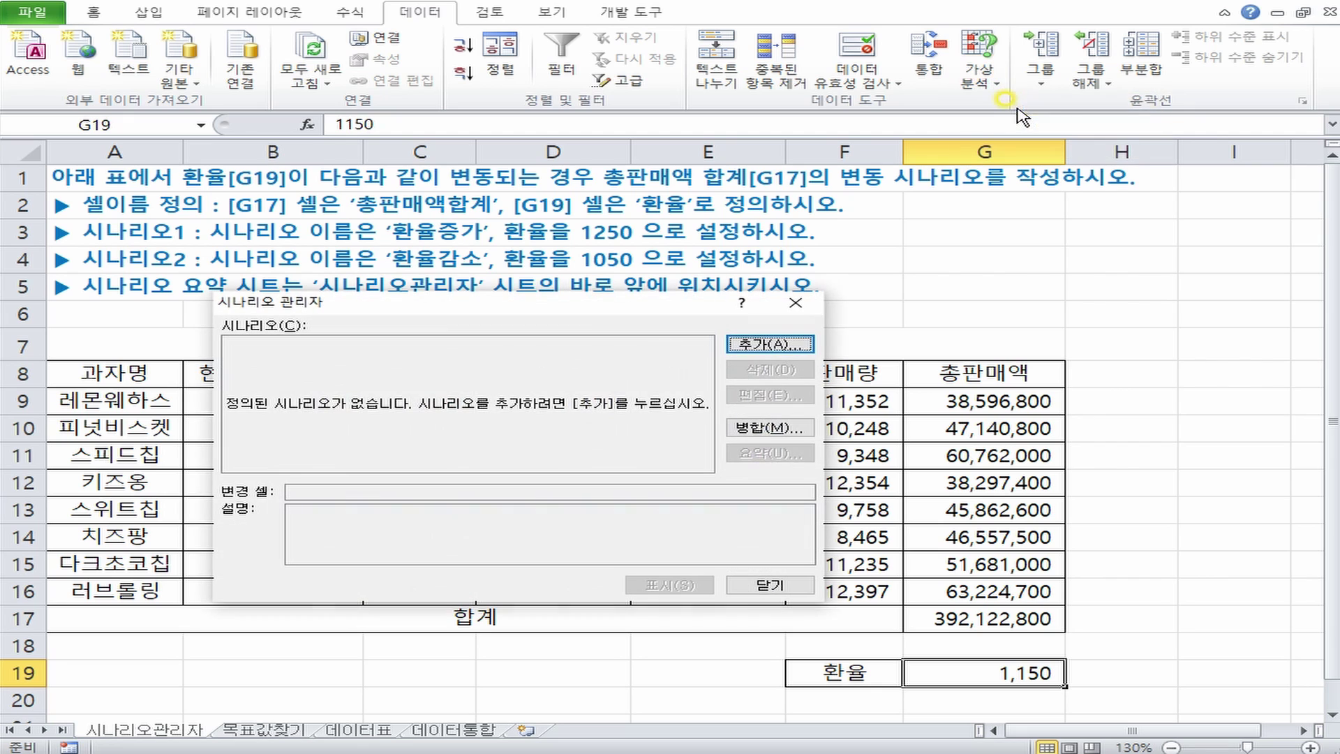
{"action": "left_click", "coordinate": [765, 349]}
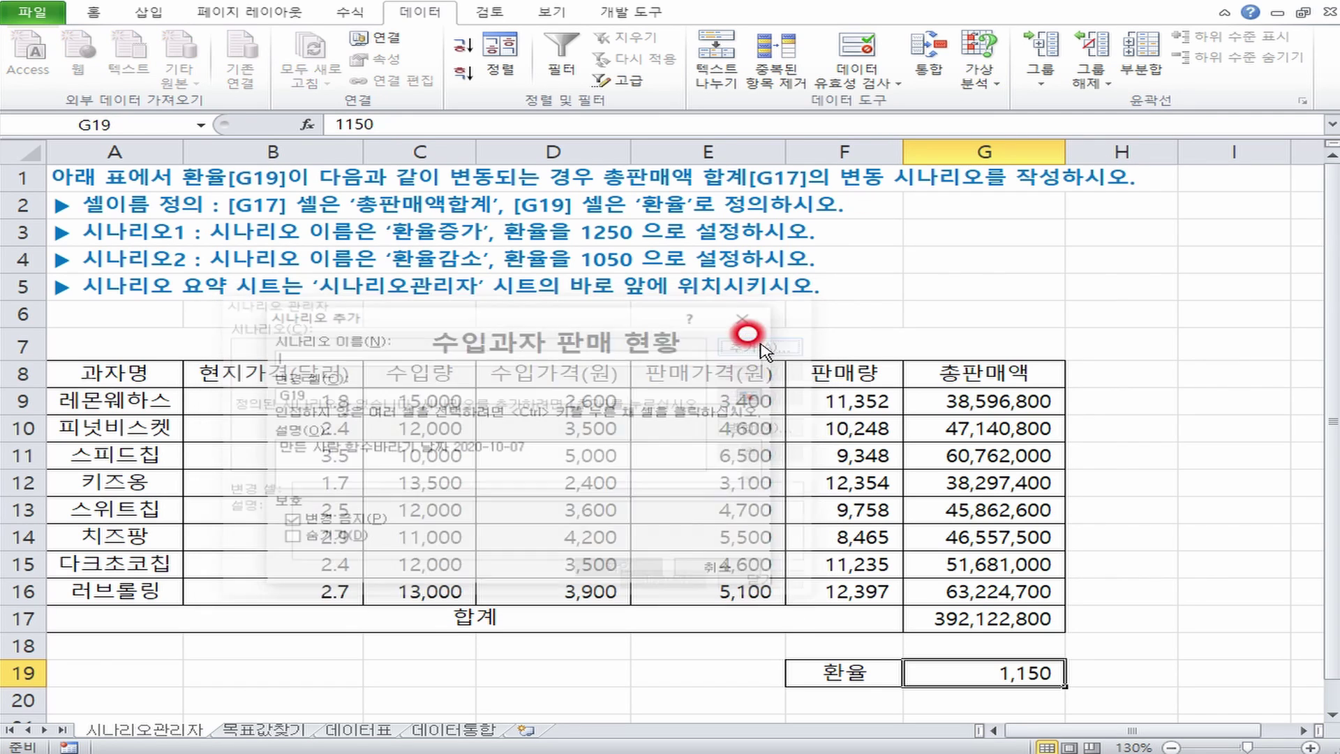
{"action": "left_click", "coordinate": [400, 356]}
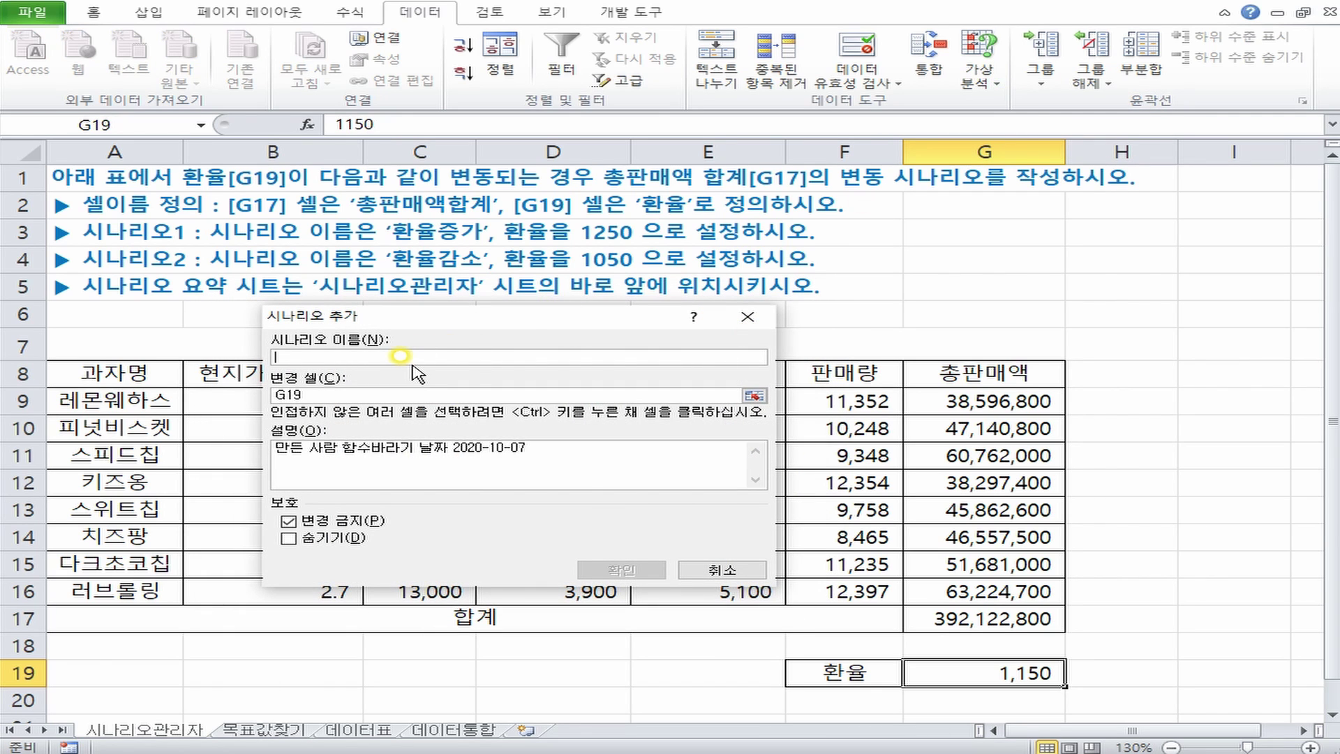
{"action": "type", "text": "환율증가"}
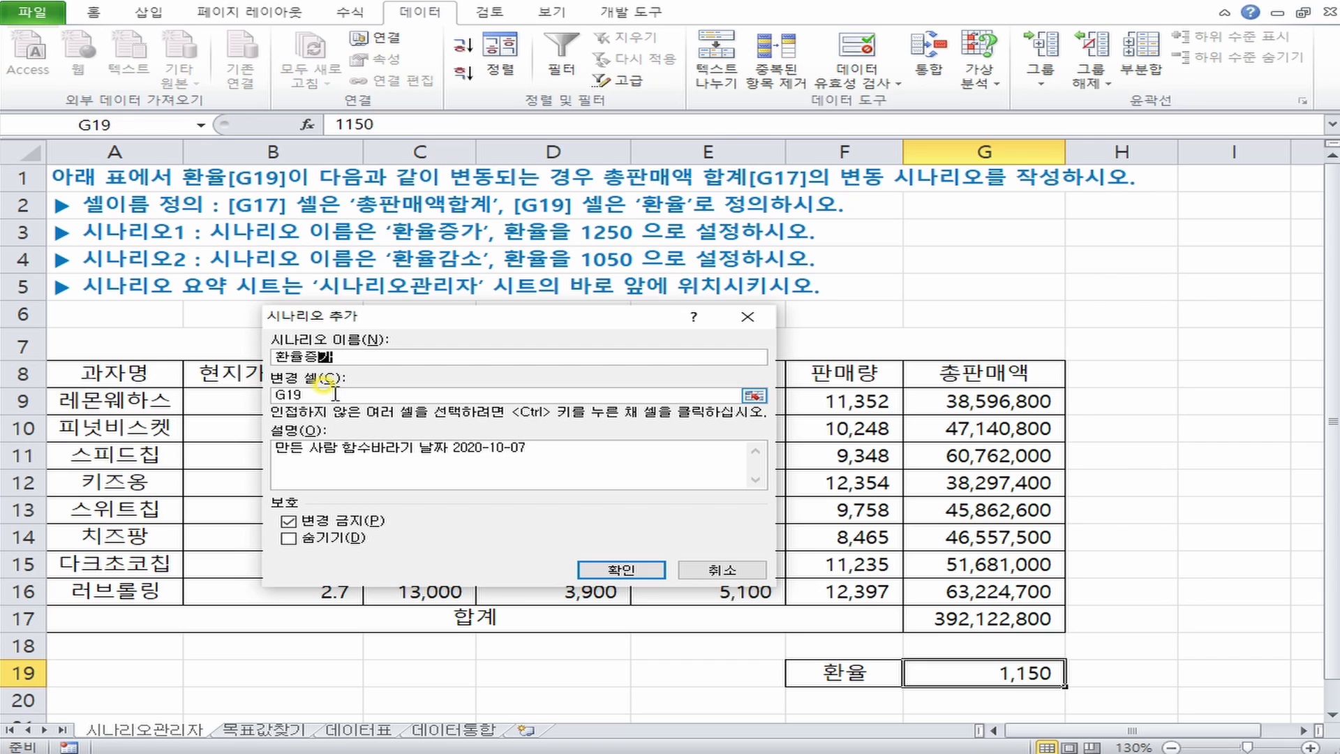
{"action": "left_click", "coordinate": [622, 571]}
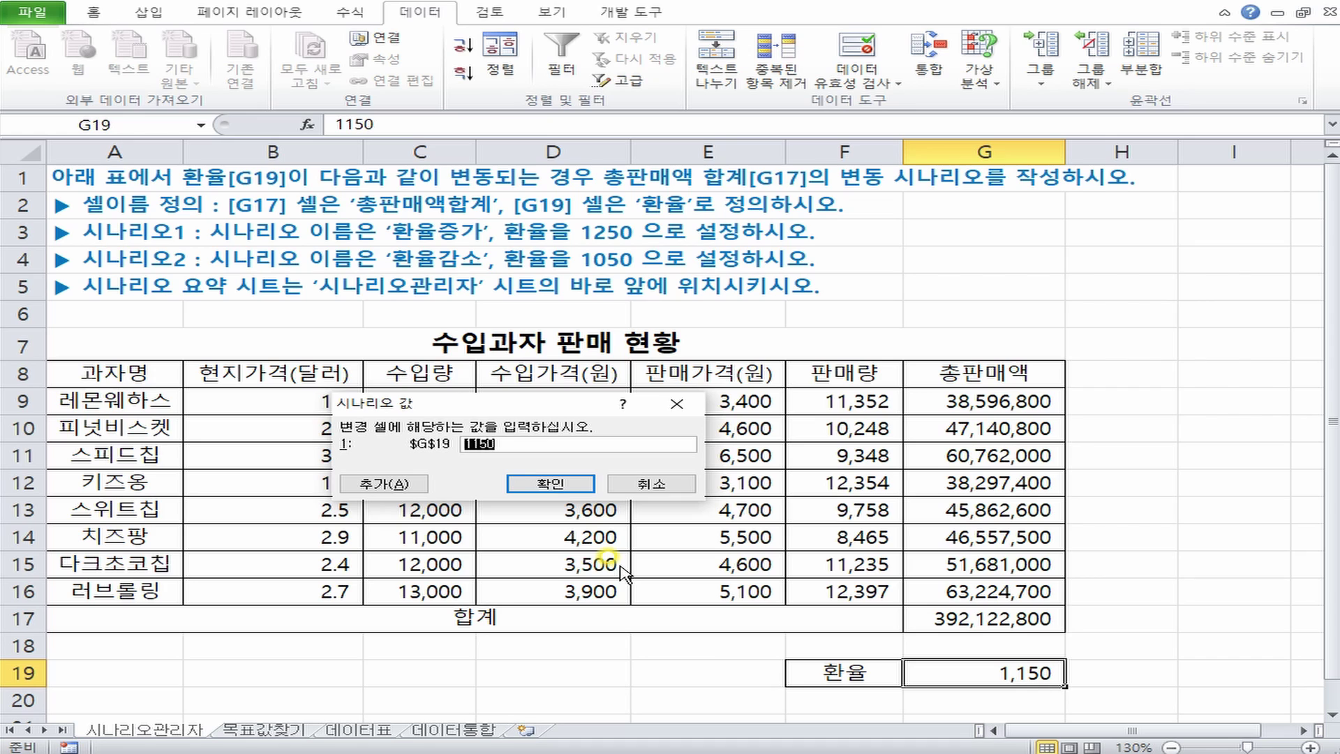
{"action": "type", "text": "1250"}
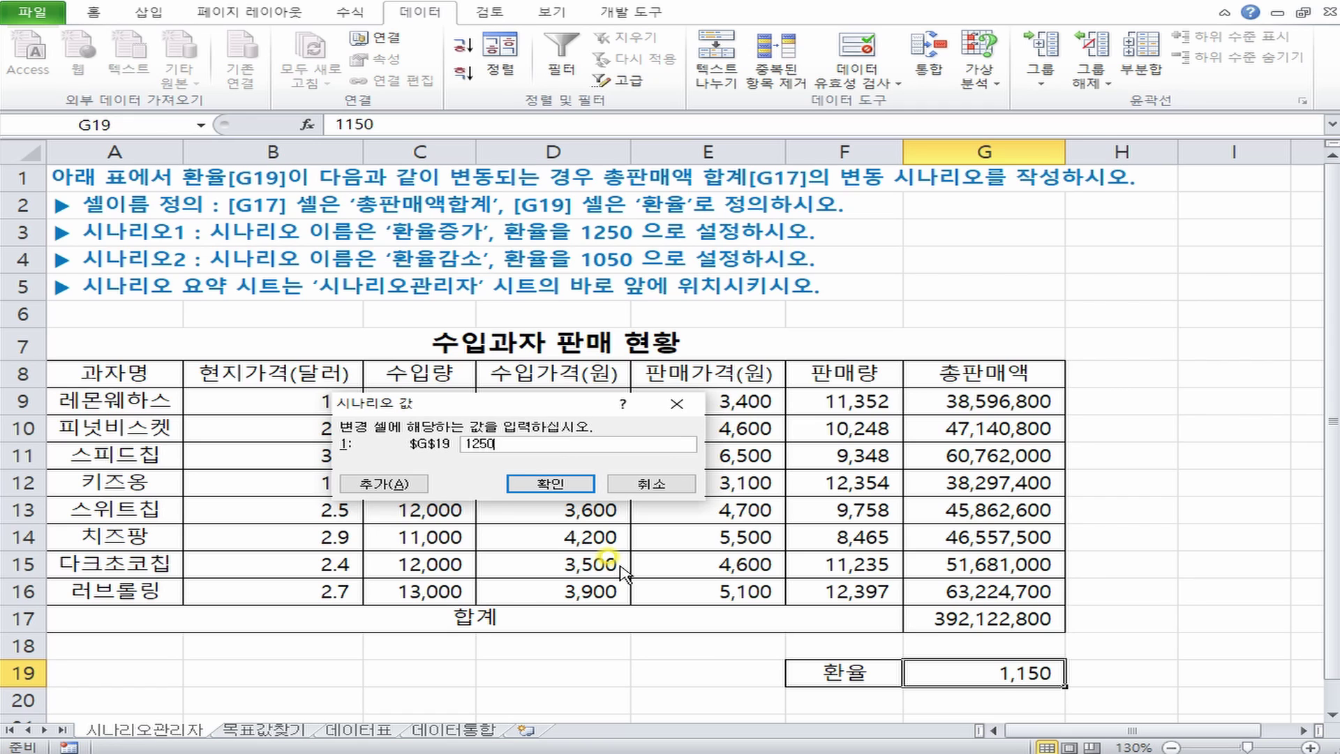
{"action": "left_click", "coordinate": [398, 483]}
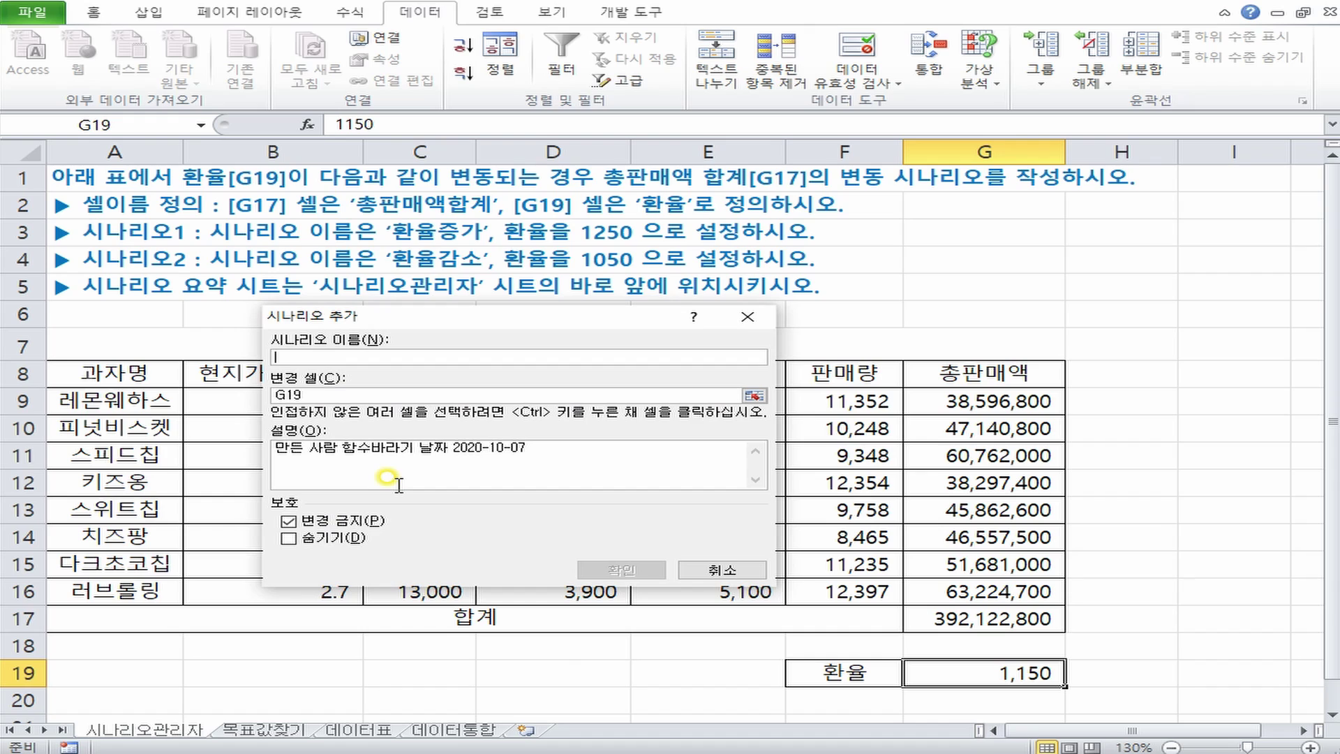
Create a second what-if scenario named 환율감소 with changing cell G19 set to 1050.
{"action": "type", "text": "환율감소"}
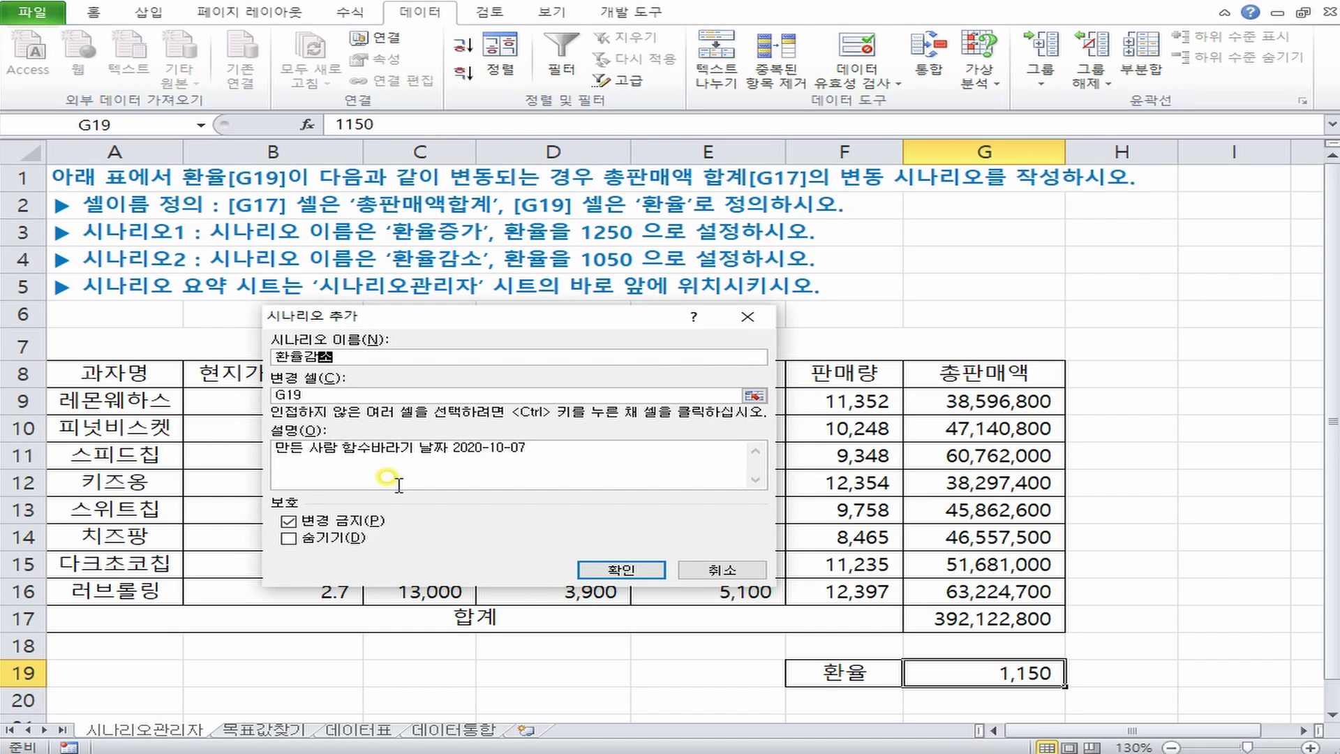
{"action": "left_click", "coordinate": [624, 572]}
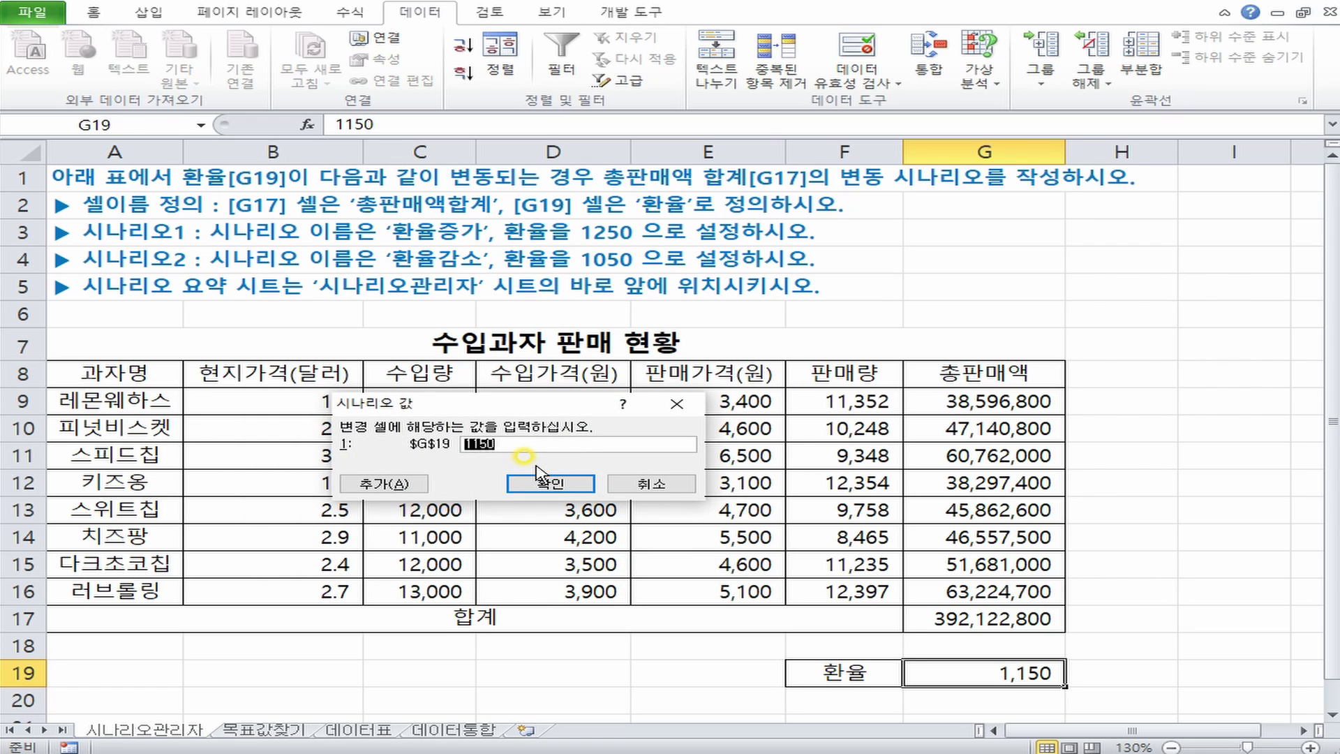
{"action": "type", "text": "1050"}
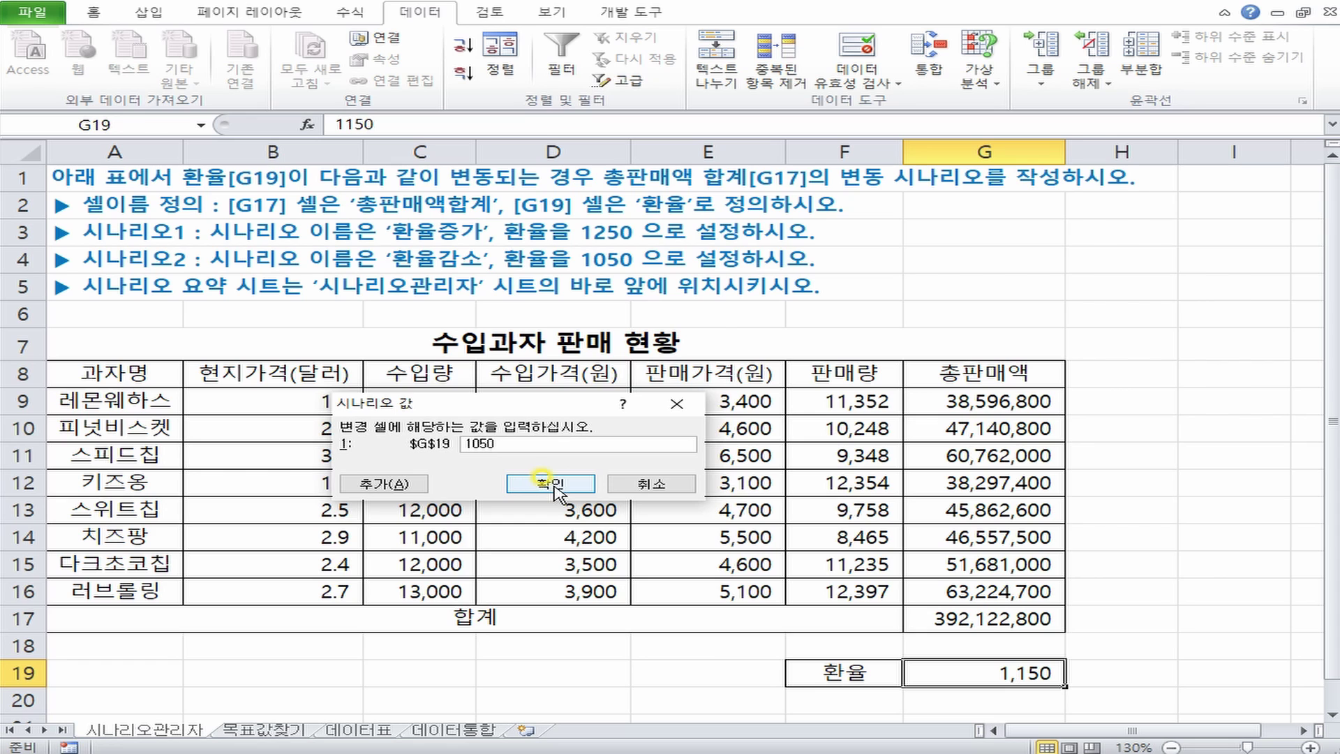
{"action": "left_click", "coordinate": [550, 484]}
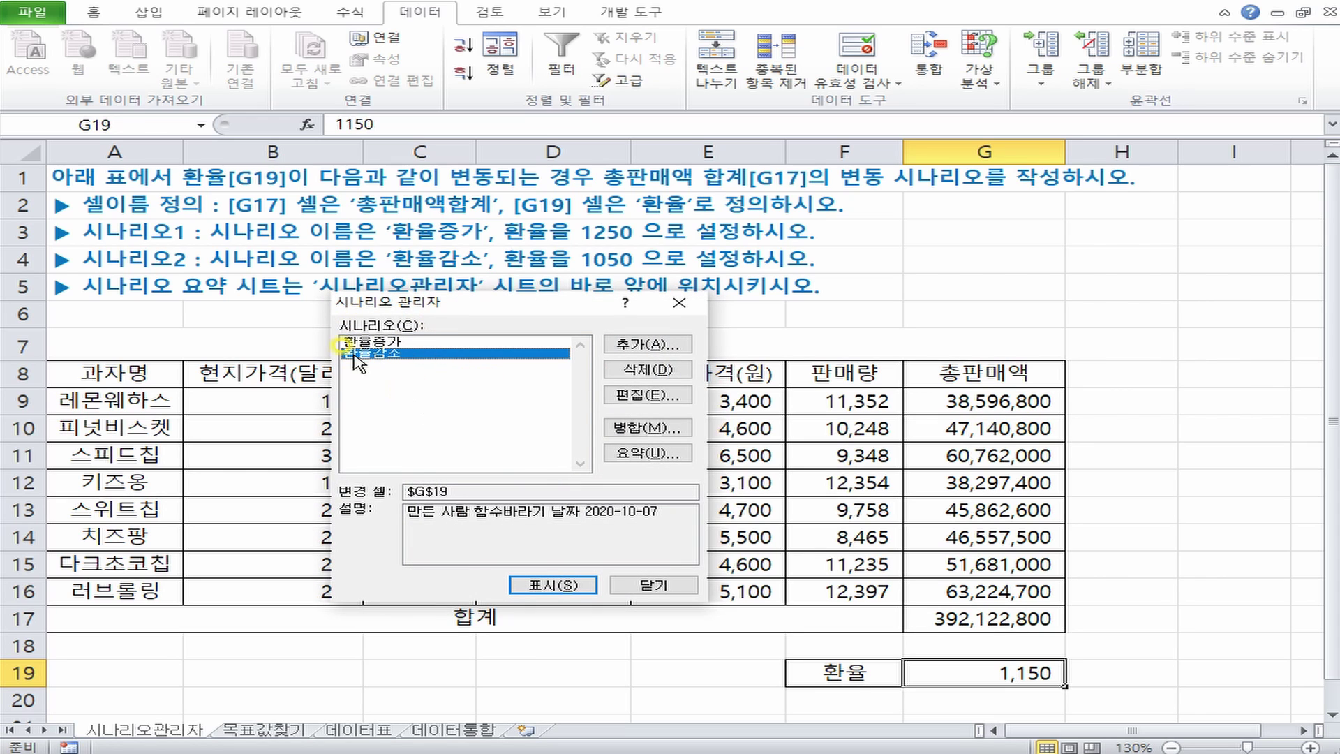
Generate a scenario summary report with the total sales cell G17 as the result cell.
{"action": "left_click_drag", "start_coordinate": [418, 303], "coordinate": [384, 345]}
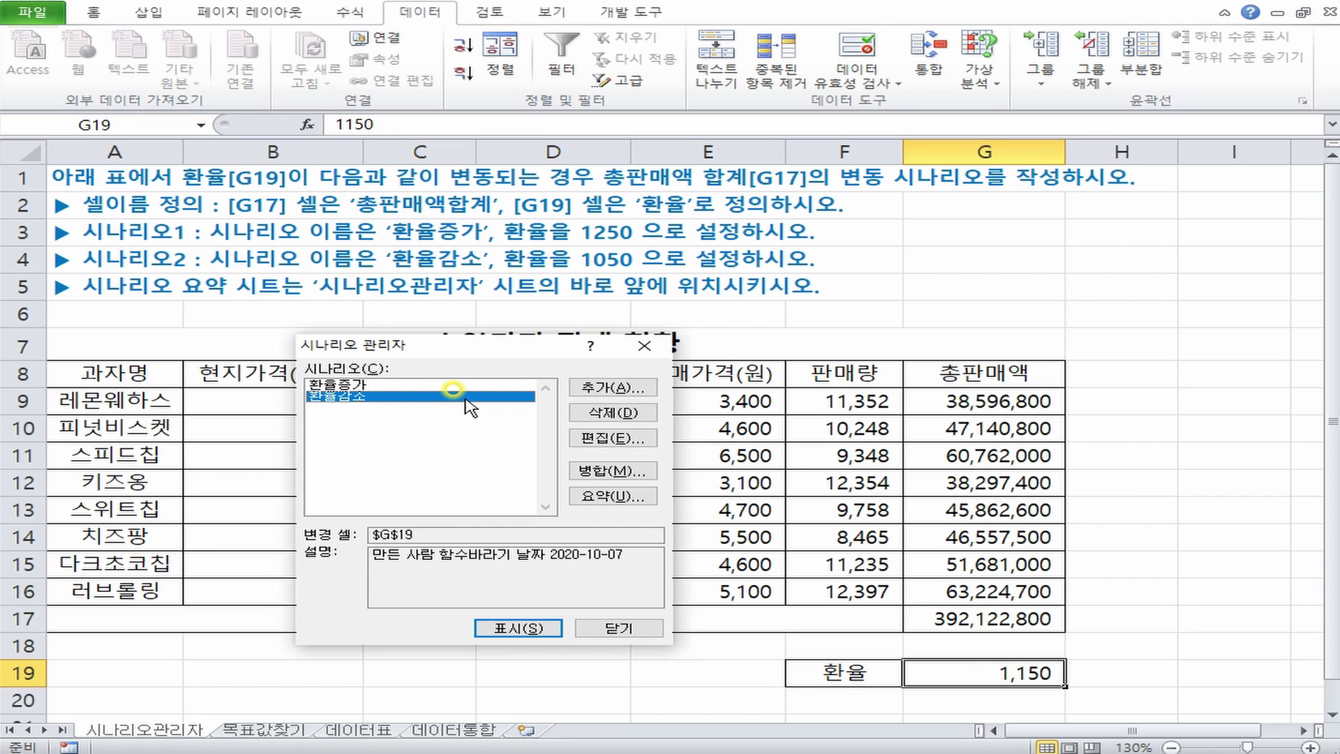
{"action": "left_click", "coordinate": [618, 496]}
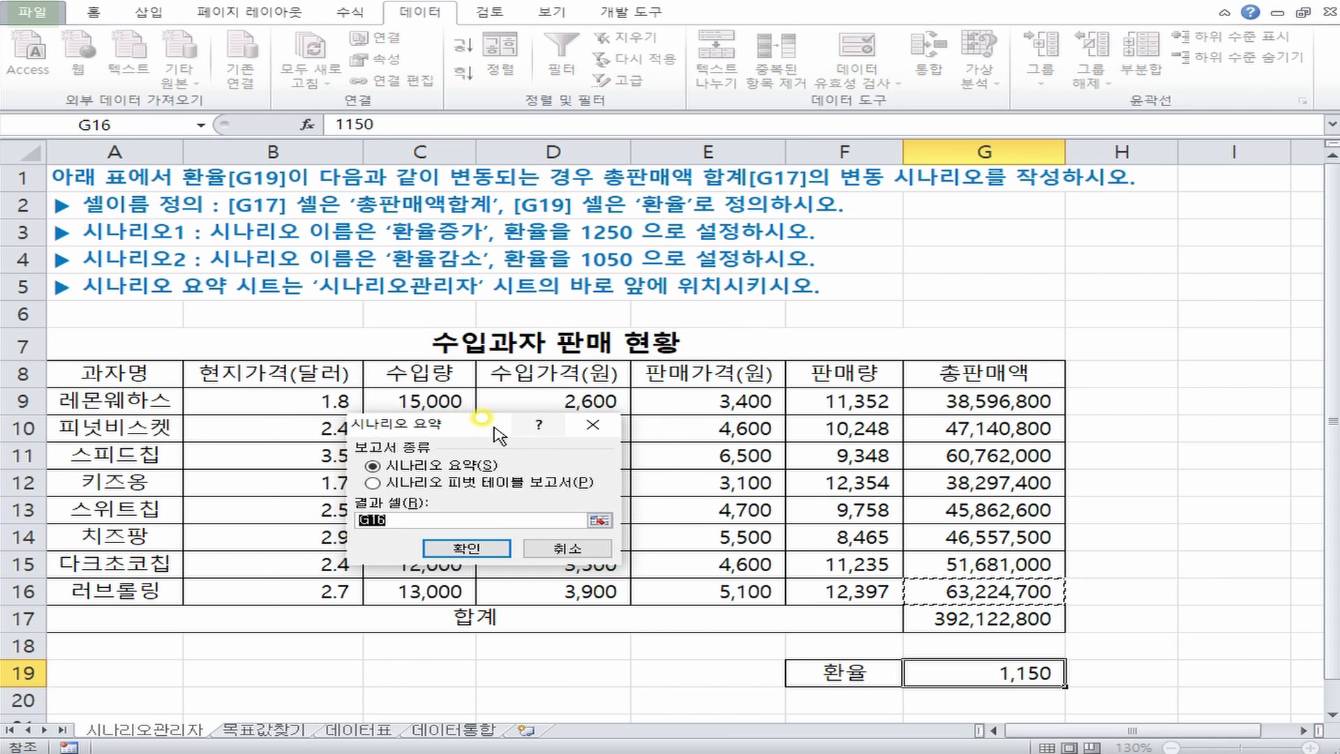
{"action": "left_click_drag", "start_coordinate": [495, 424], "coordinate": [590, 307]}
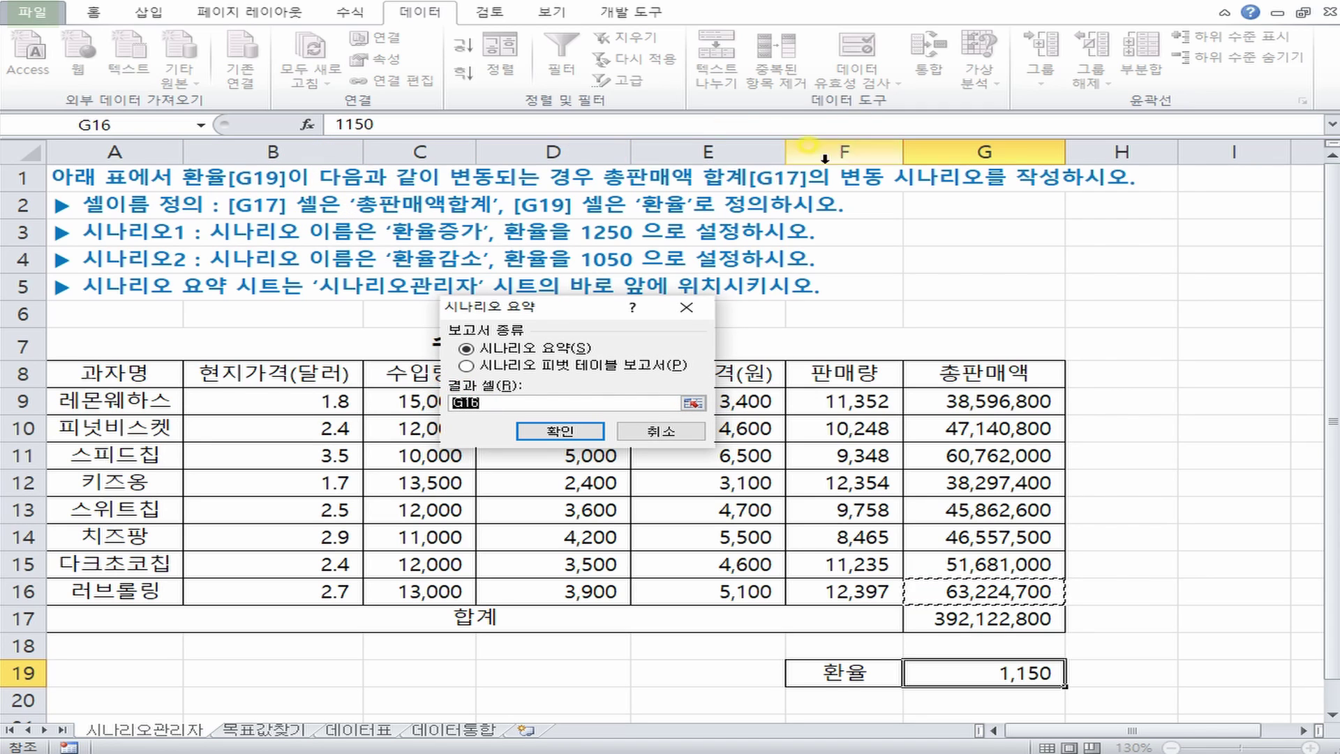
{"action": "left_click", "coordinate": [998, 620]}
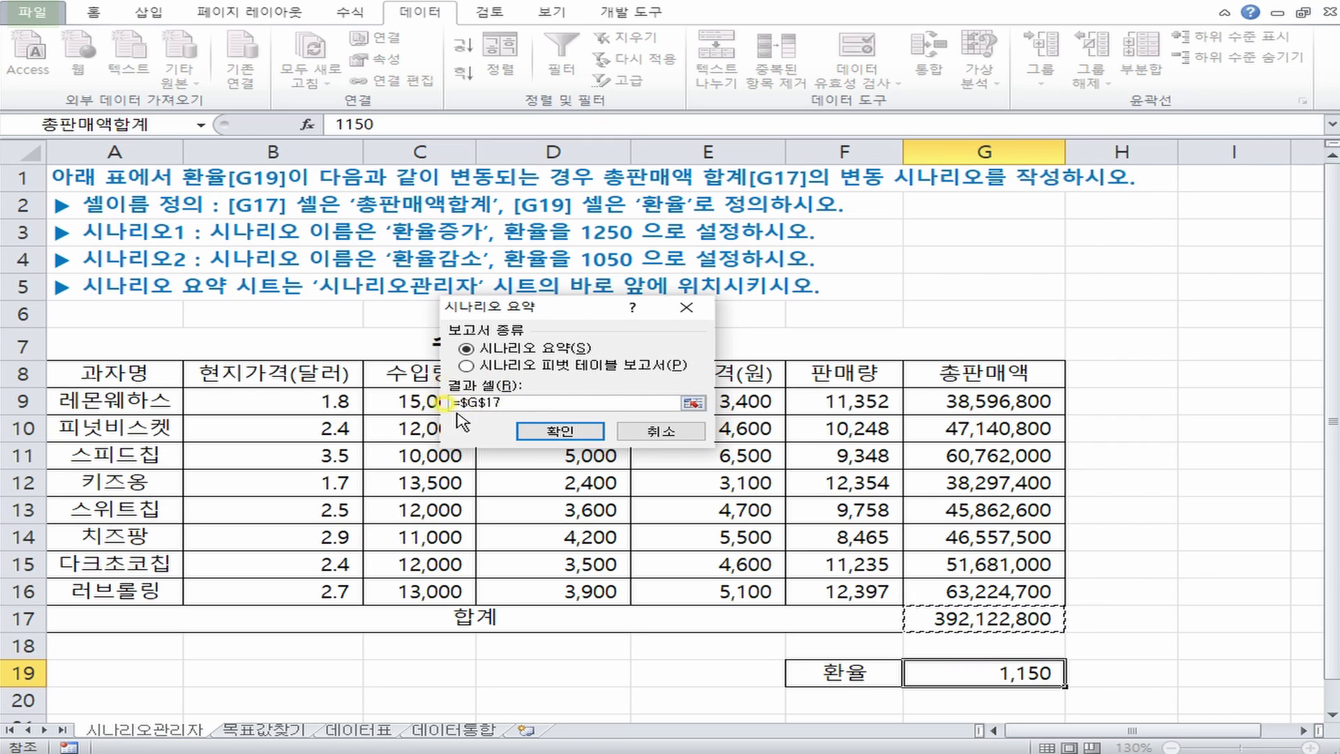
{"action": "left_click", "coordinate": [561, 431]}
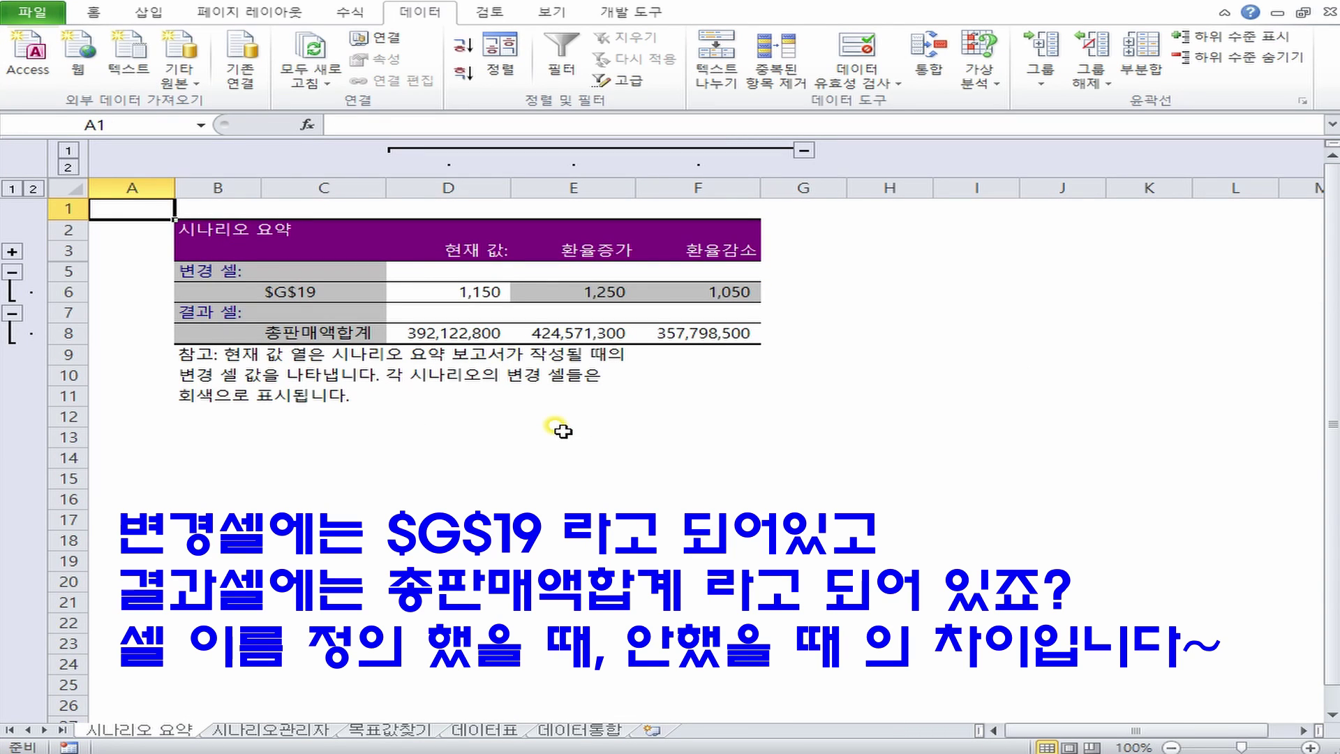
Review the current-value, 환율증가 and 환율감소 columns of the scenario summary report.
{"action": "left_click_drag", "start_coordinate": [441, 253], "coordinate": [440, 329]}
{"action": "left_click_drag", "start_coordinate": [569, 251], "coordinate": [574, 331]}
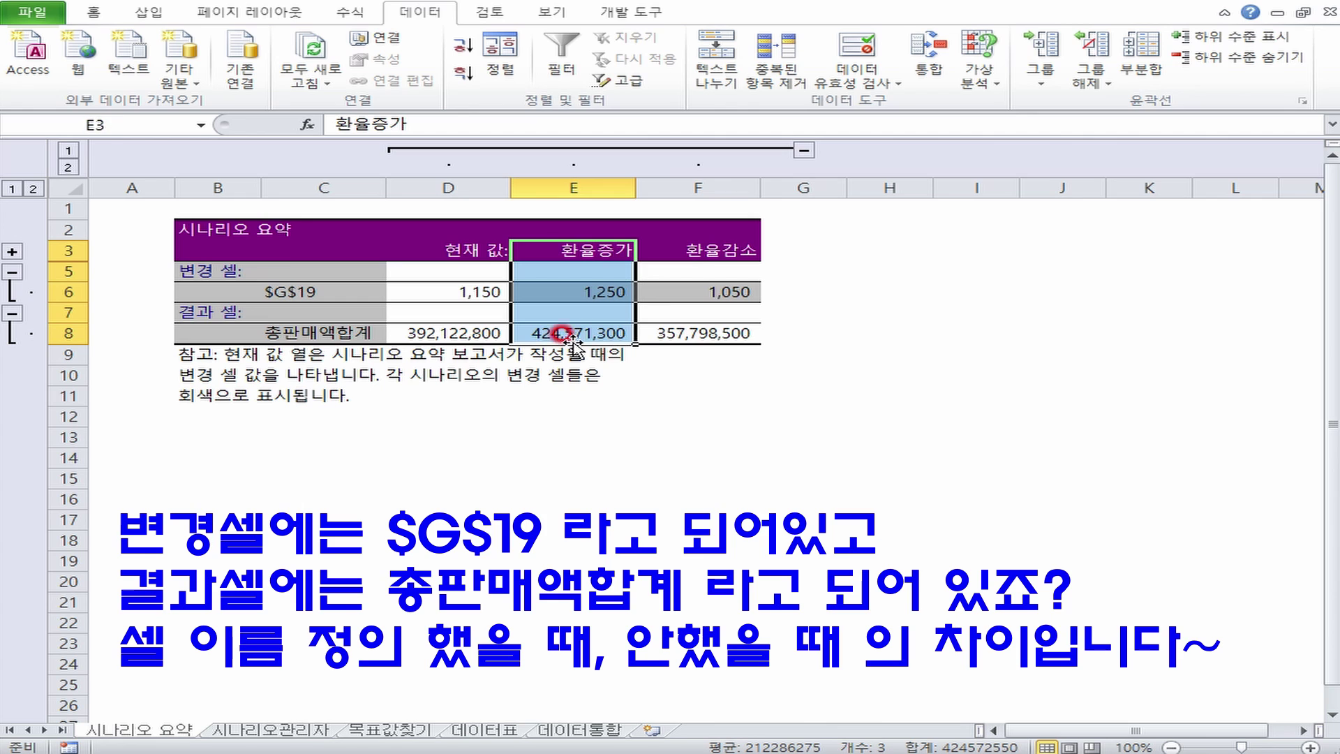
{"action": "left_click_drag", "start_coordinate": [697, 251], "coordinate": [698, 333]}
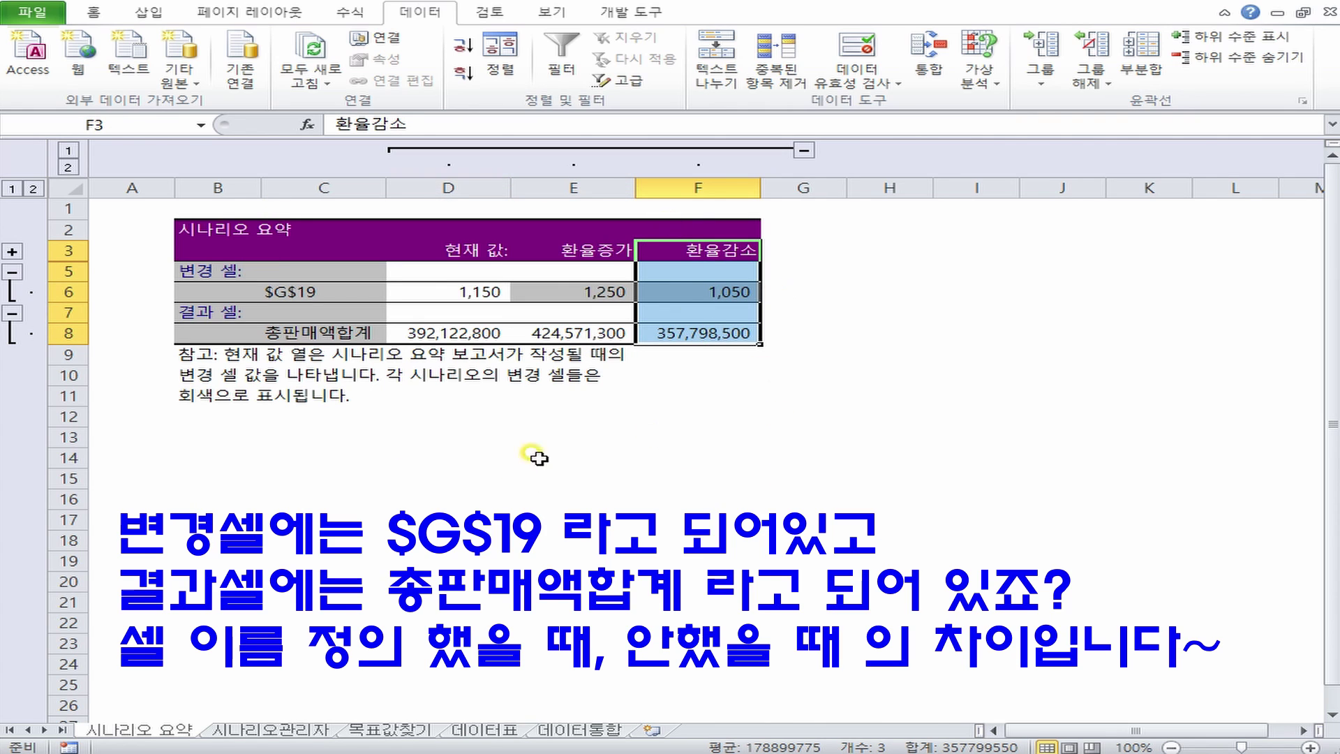
{"action": "left_click", "coordinate": [433, 436]}
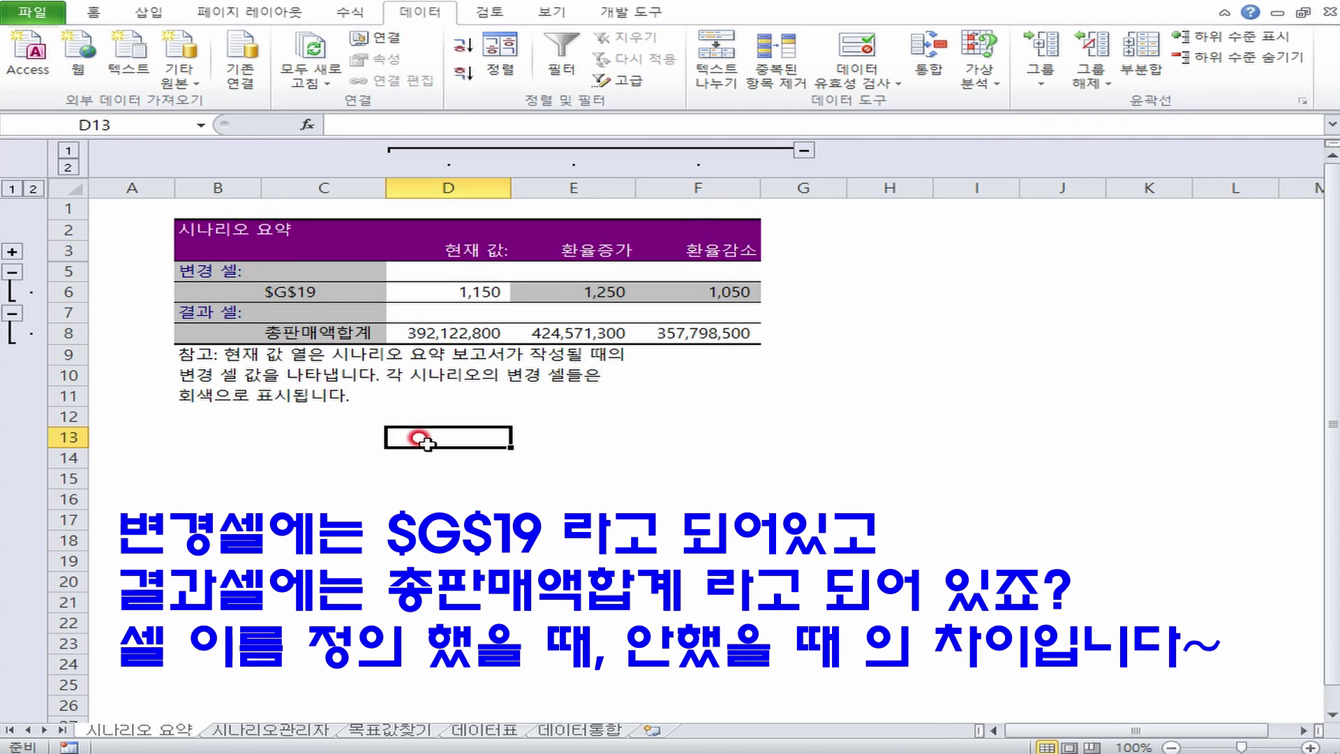
Compare the order of the 시나리오 요약 and 시나리오관리자 sheets with the placement requirement in row 5.
{"action": "left_click", "coordinate": [255, 729]}
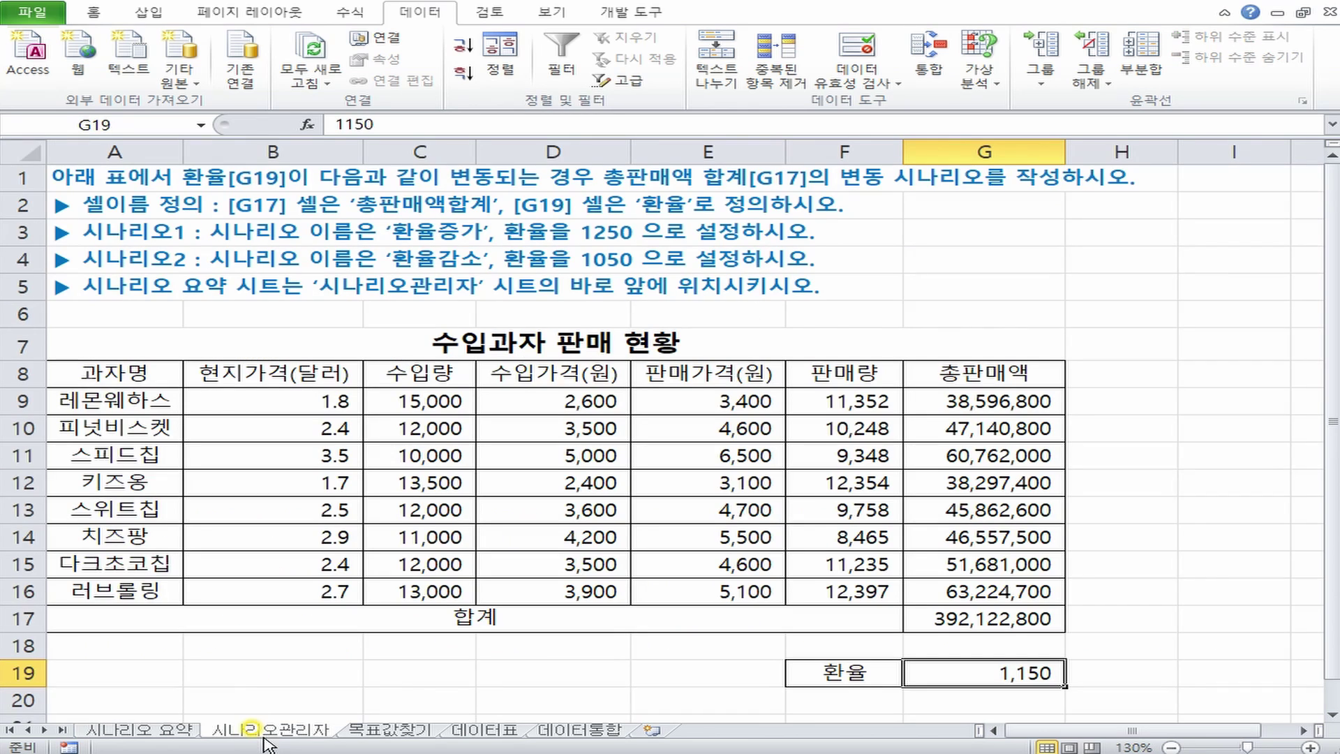
{"action": "left_click", "coordinate": [169, 732]}
{"action": "left_click", "coordinate": [233, 730]}
{"action": "left_click", "coordinate": [150, 729]}
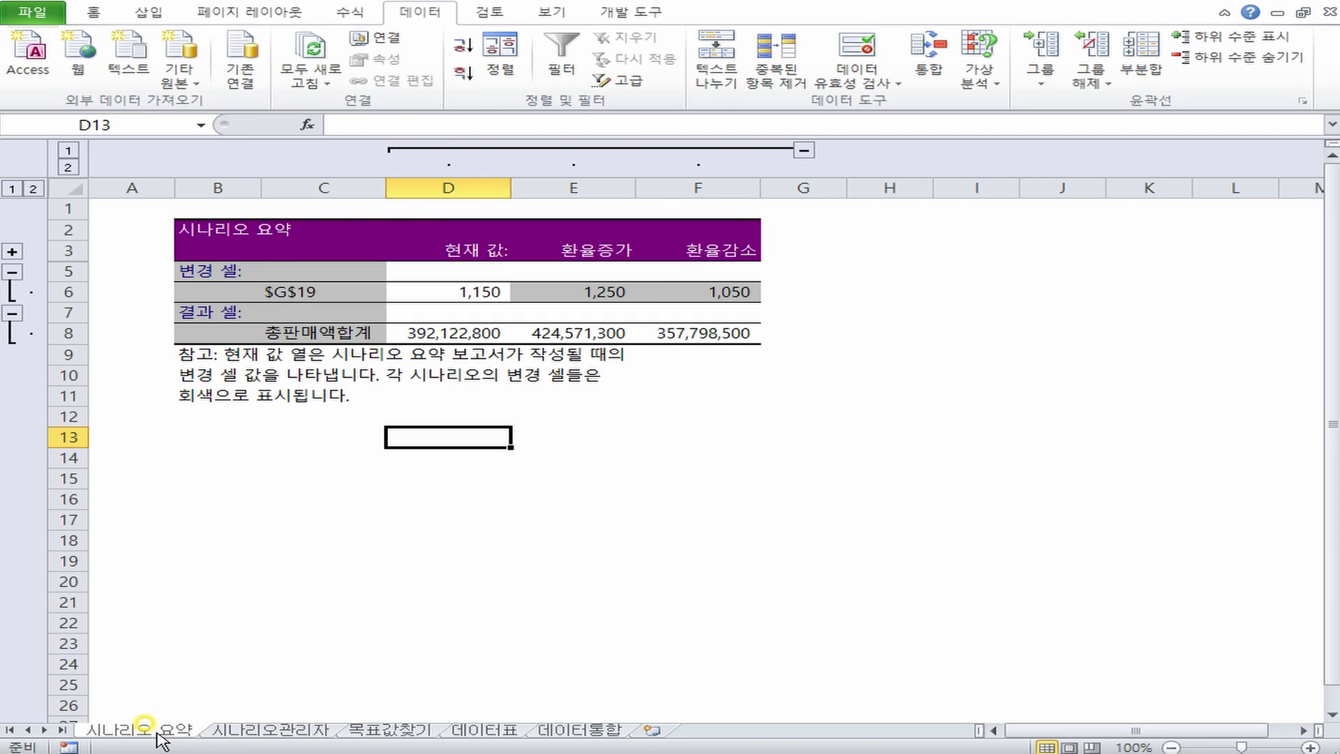
{"action": "left_click", "coordinate": [223, 726]}
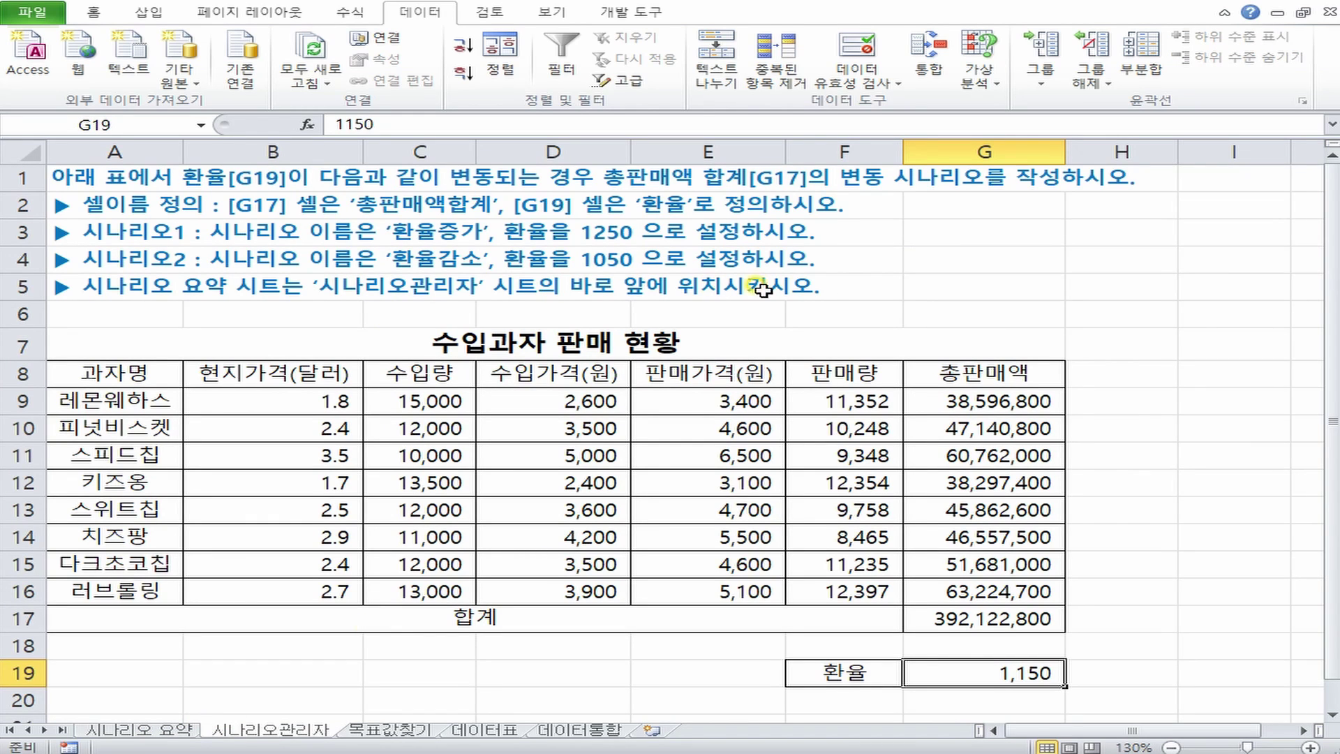
{"action": "left_click", "coordinate": [136, 284]}
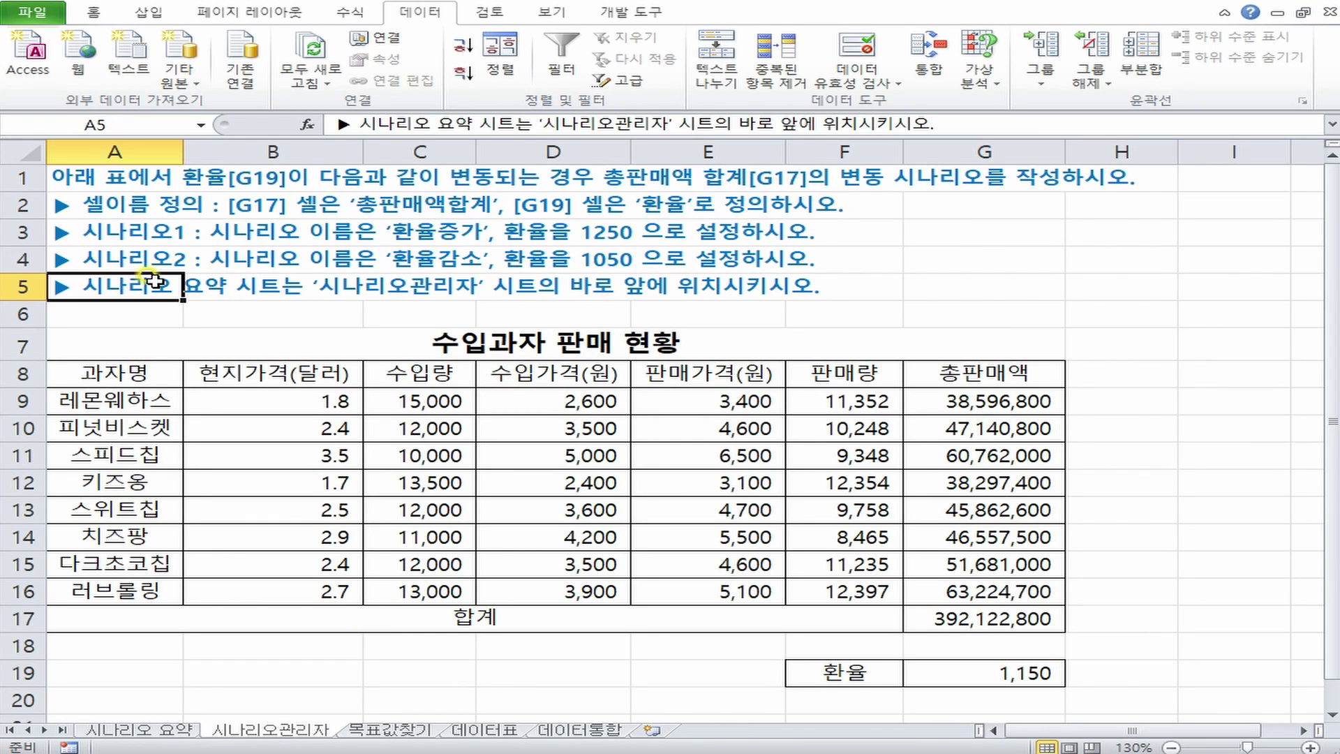
{"action": "left_click_drag", "start_coordinate": [153, 279], "coordinate": [830, 283]}
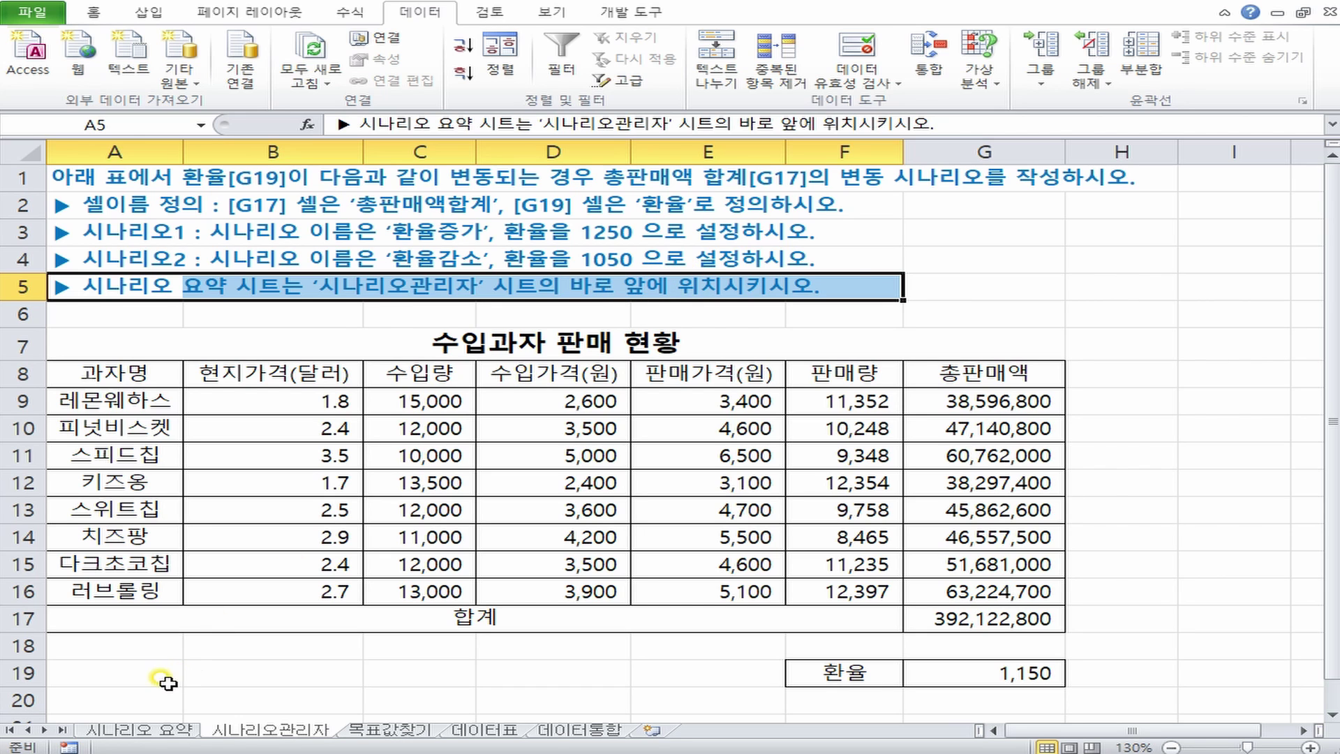
Move the 시나리오 요약 sheet directly behind the 시나리오관리자 sheet, and return to the 시나리오관리자 sheet.
{"action": "left_click", "coordinate": [139, 729]}
{"action": "left_click", "coordinate": [248, 731]}
{"action": "left_click", "coordinate": [140, 730]}
{"action": "left_click_drag", "start_coordinate": [132, 730], "coordinate": [363, 730]}
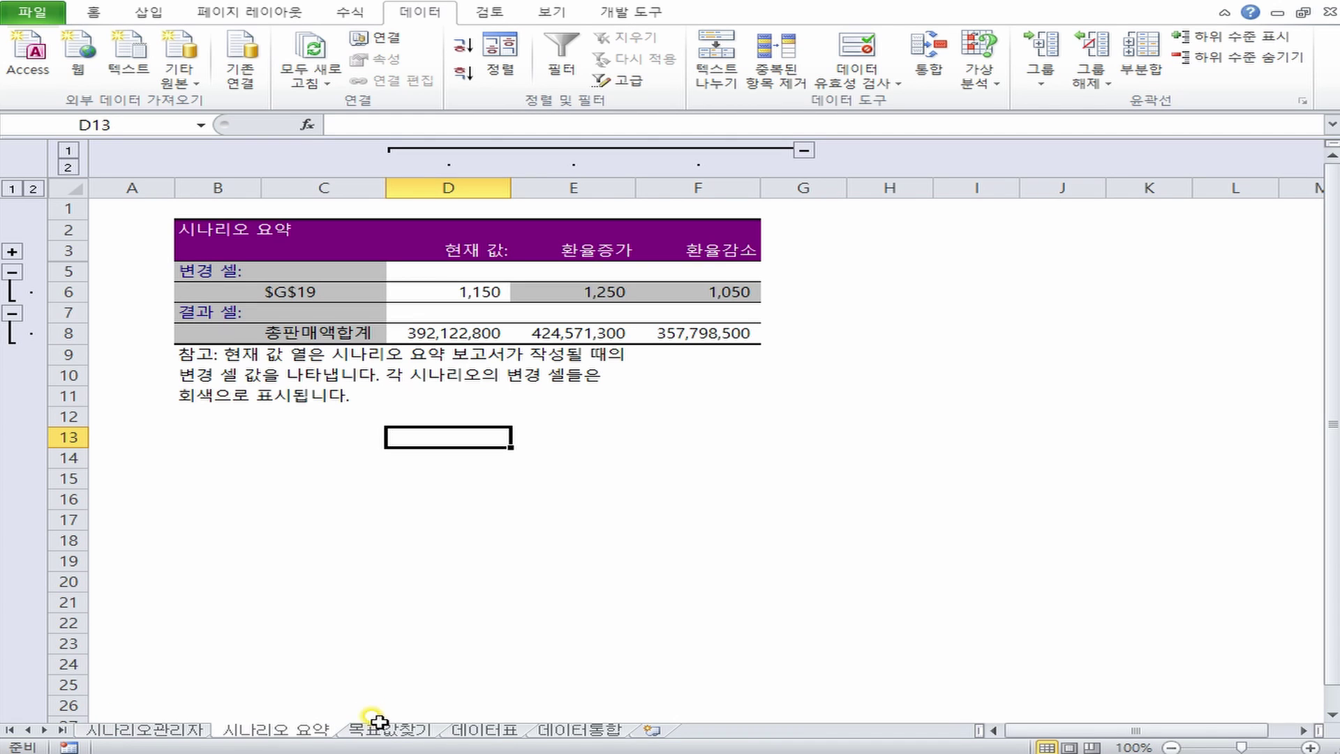
{"action": "left_click", "coordinate": [195, 731]}
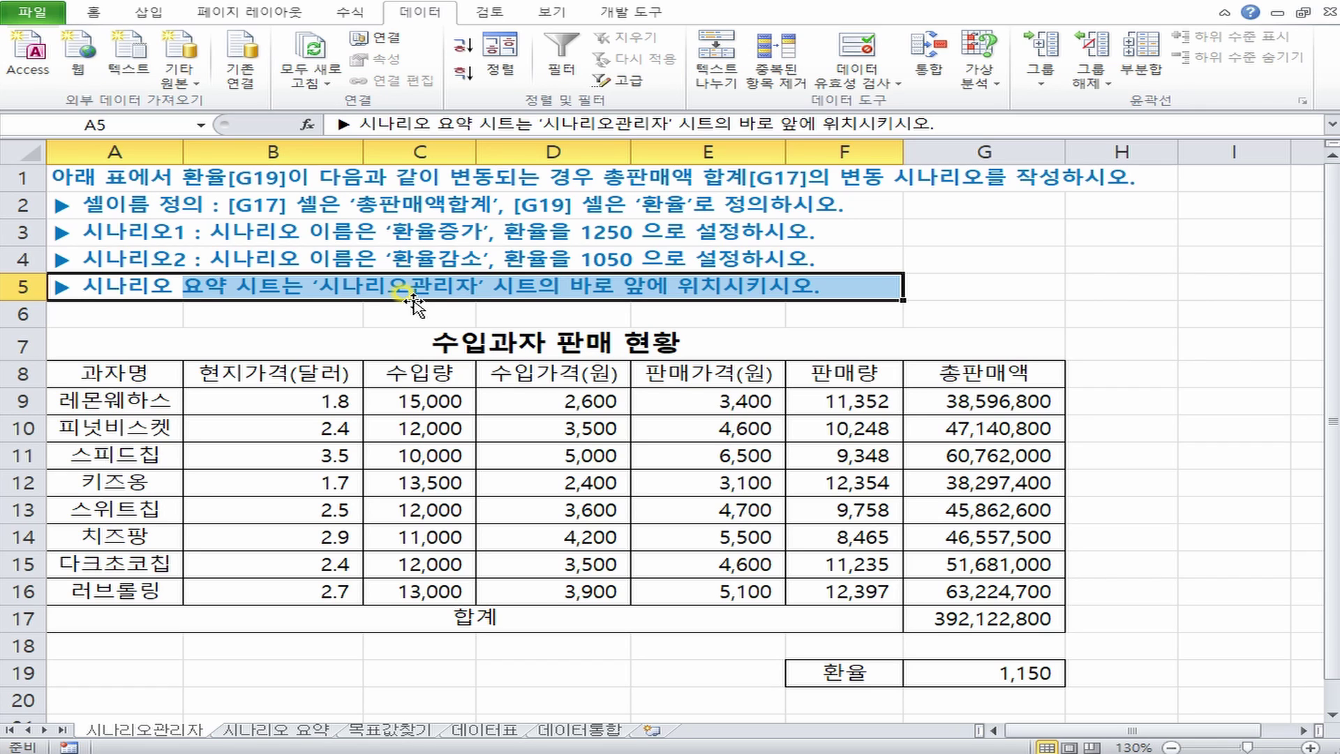
Examine row 11 on the 목표값찾기 sheet, especially the achievement rate in E11 and the sales amount in D11.
{"action": "left_click", "coordinate": [328, 322]}
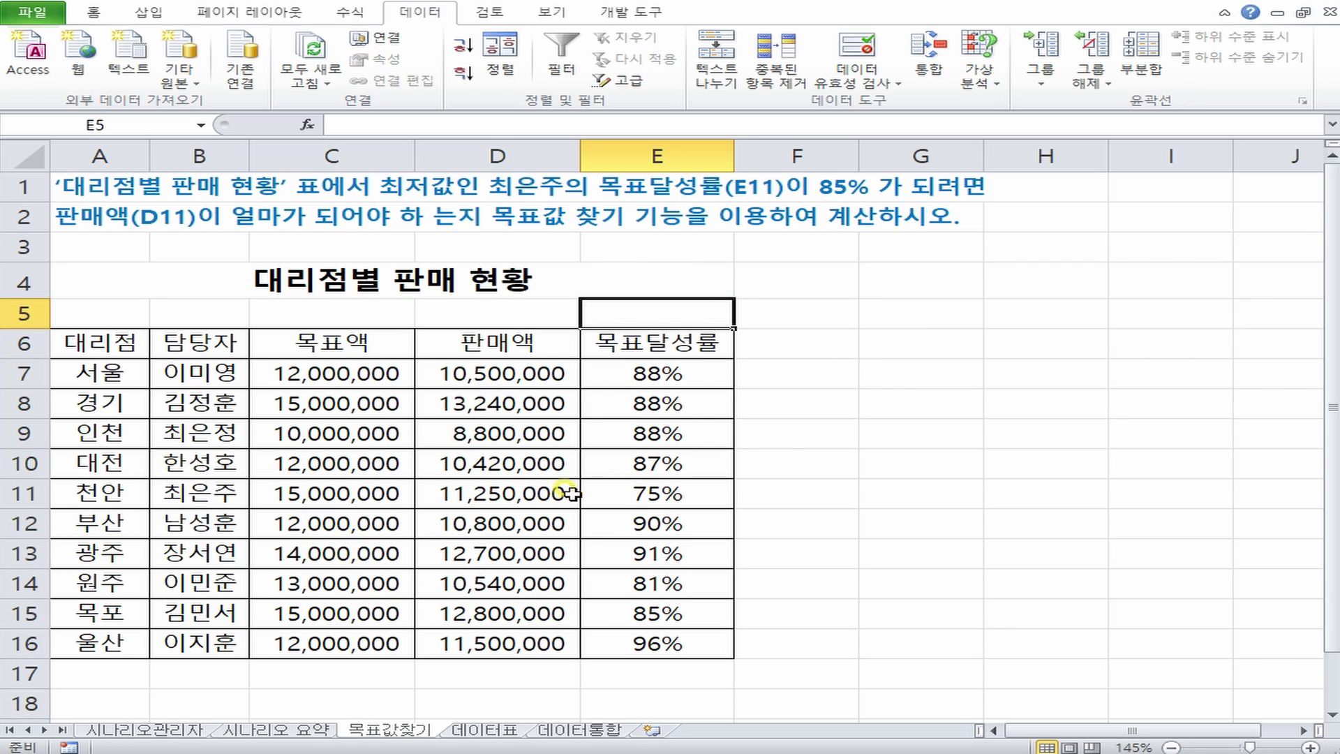
{"action": "left_click", "coordinate": [28, 494]}
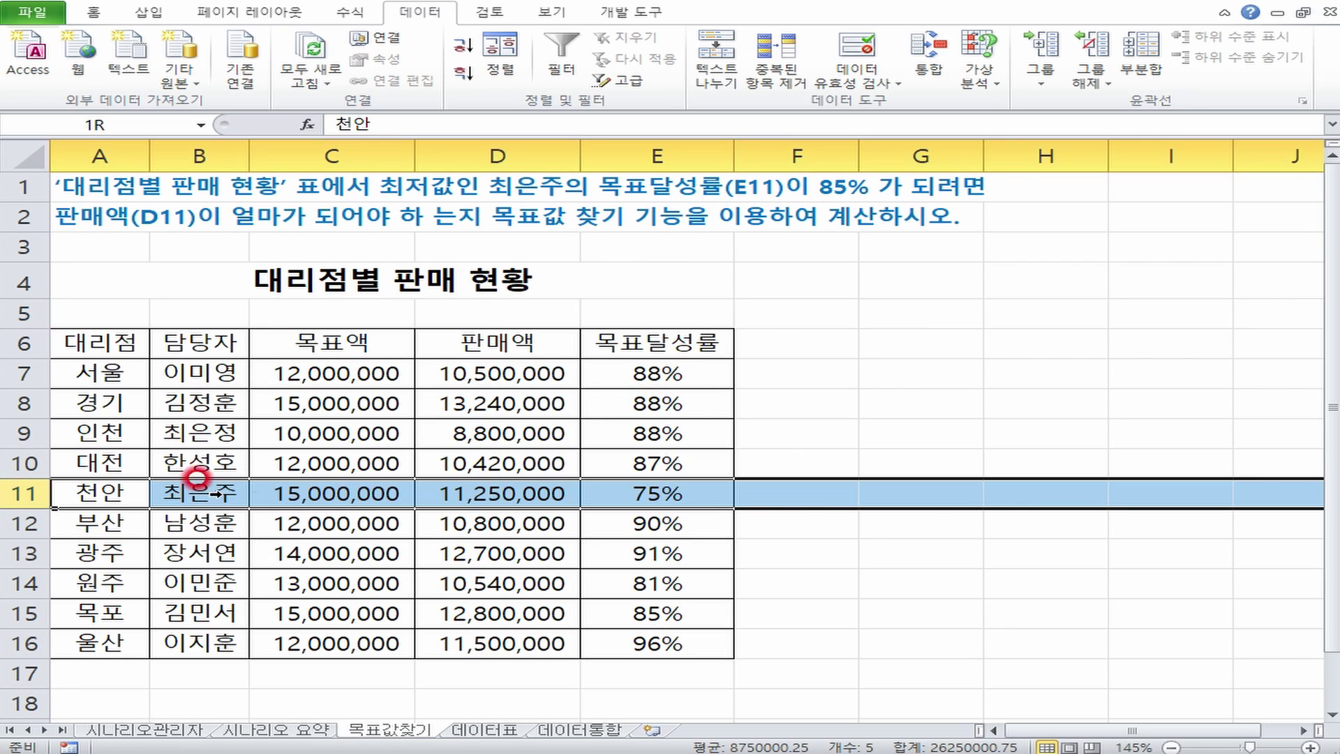
{"action": "left_click", "coordinate": [687, 493]}
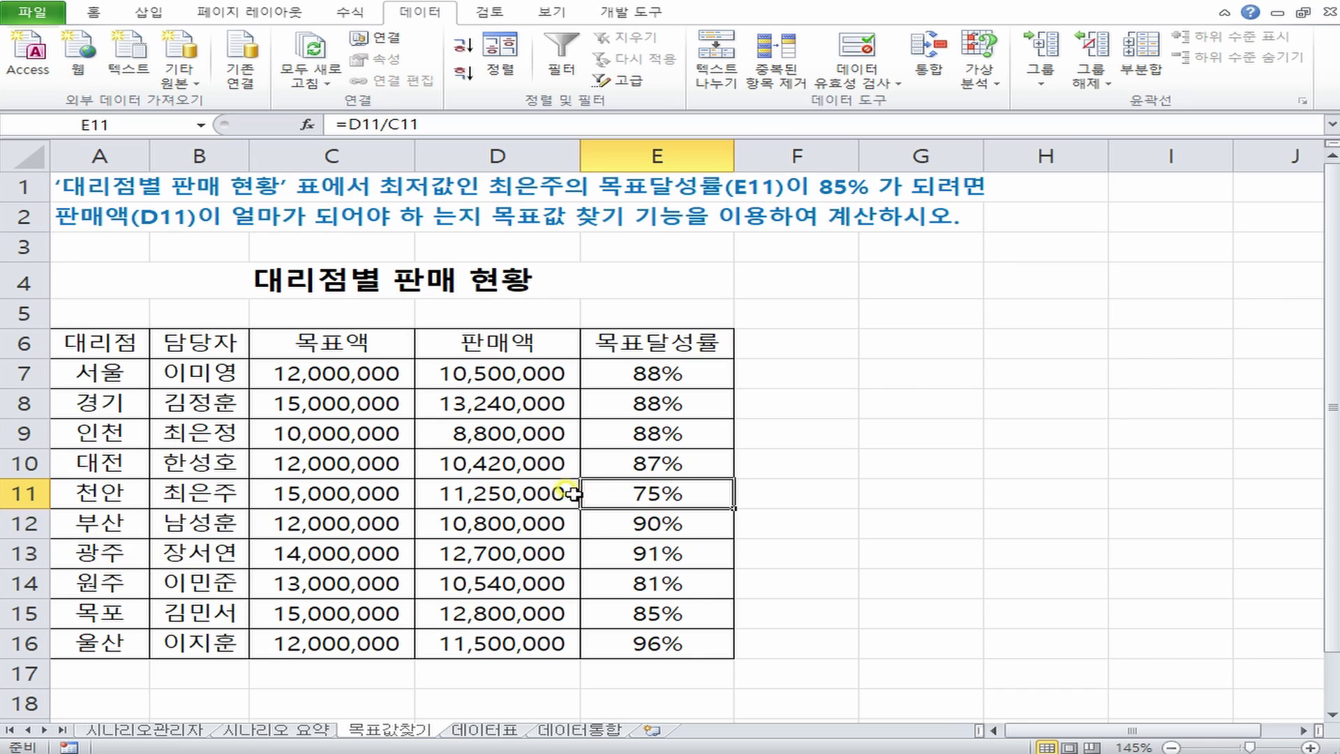
{"action": "left_click", "coordinate": [531, 493]}
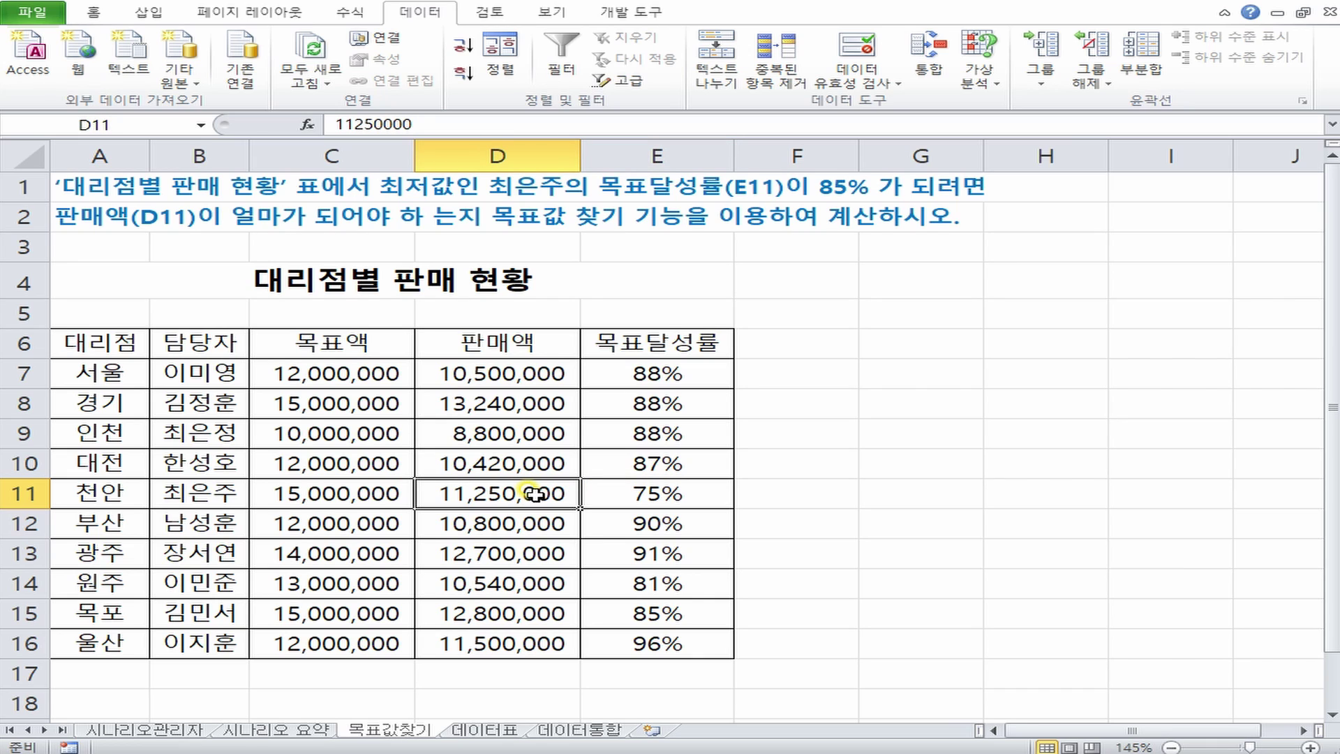
{"action": "left_click", "coordinate": [636, 493]}
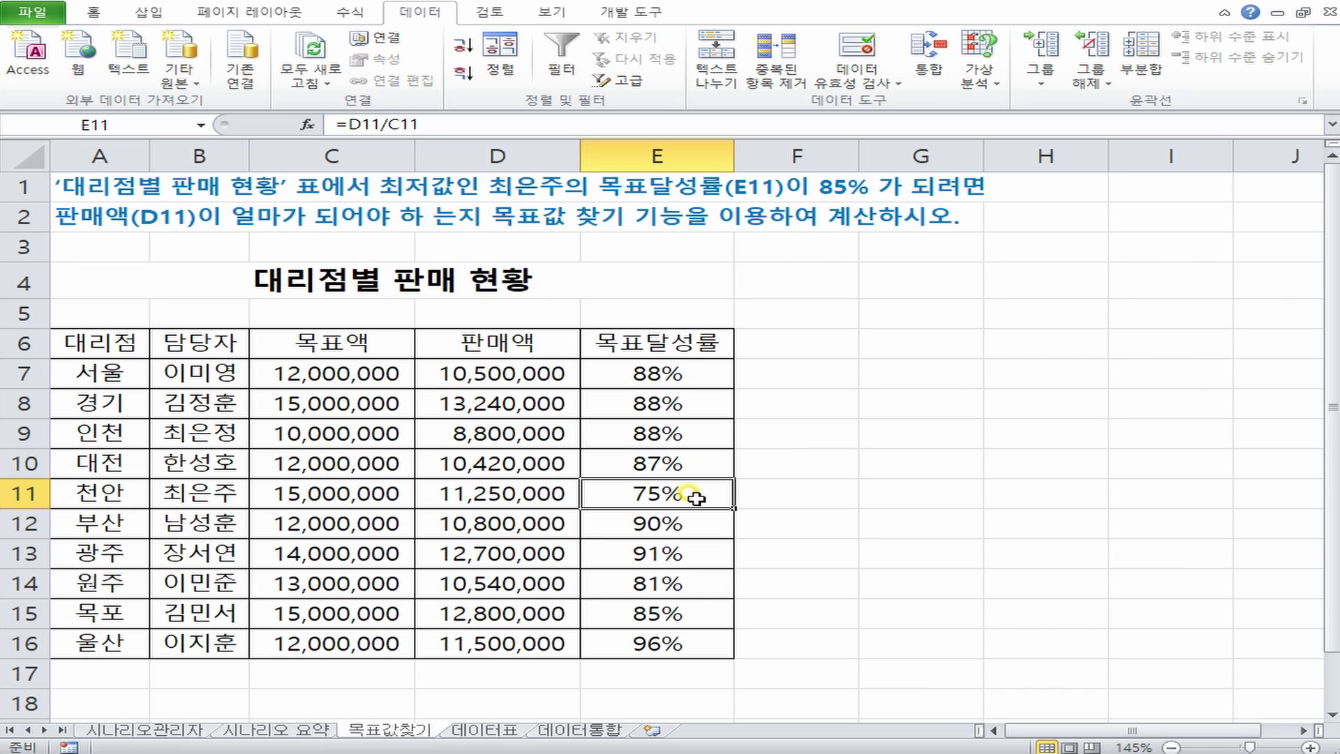
{"action": "left_click", "coordinate": [541, 495]}
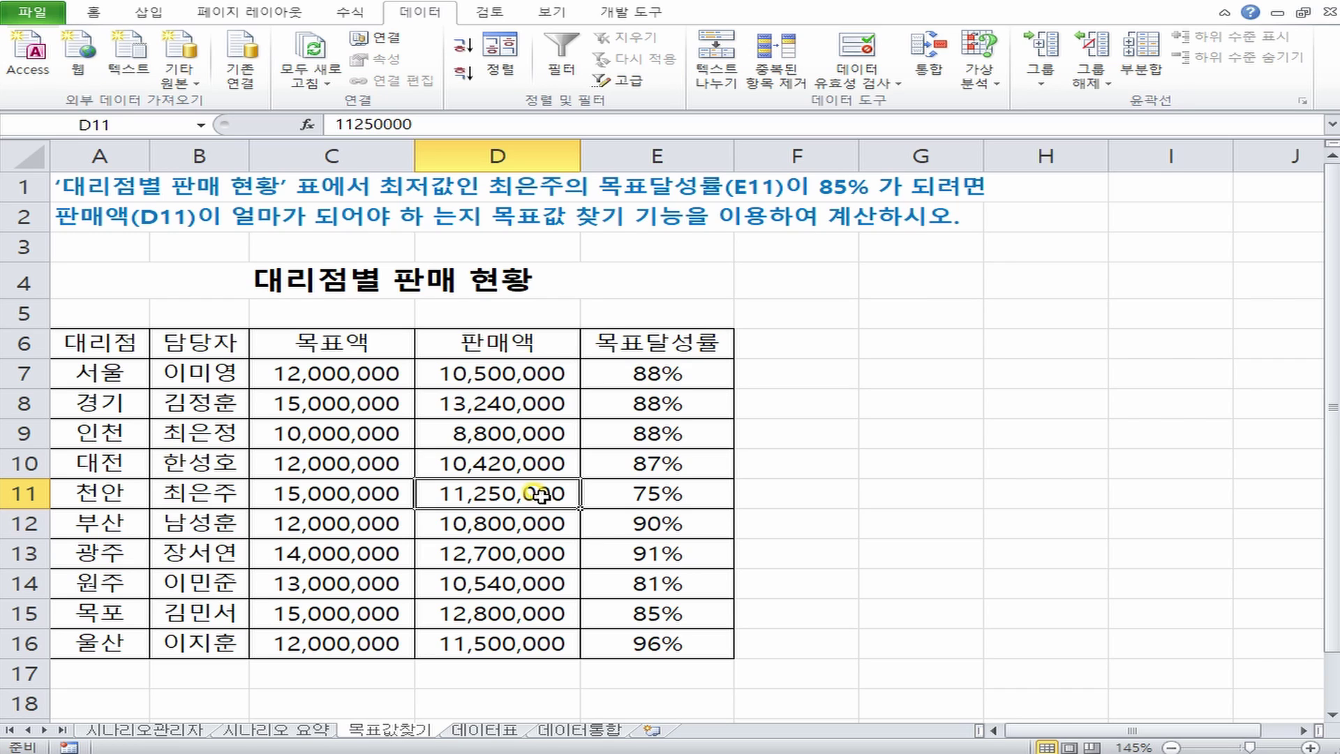
Look back at the exchange rate label and cell G19 on the 시나리오관리자 sheet, and return to 목표값찾기.
{"action": "left_click", "coordinate": [179, 727]}
{"action": "left_click_drag", "start_coordinate": [946, 674], "coordinate": [953, 683]}
{"action": "left_click_drag", "start_coordinate": [844, 671], "coordinate": [856, 697]}
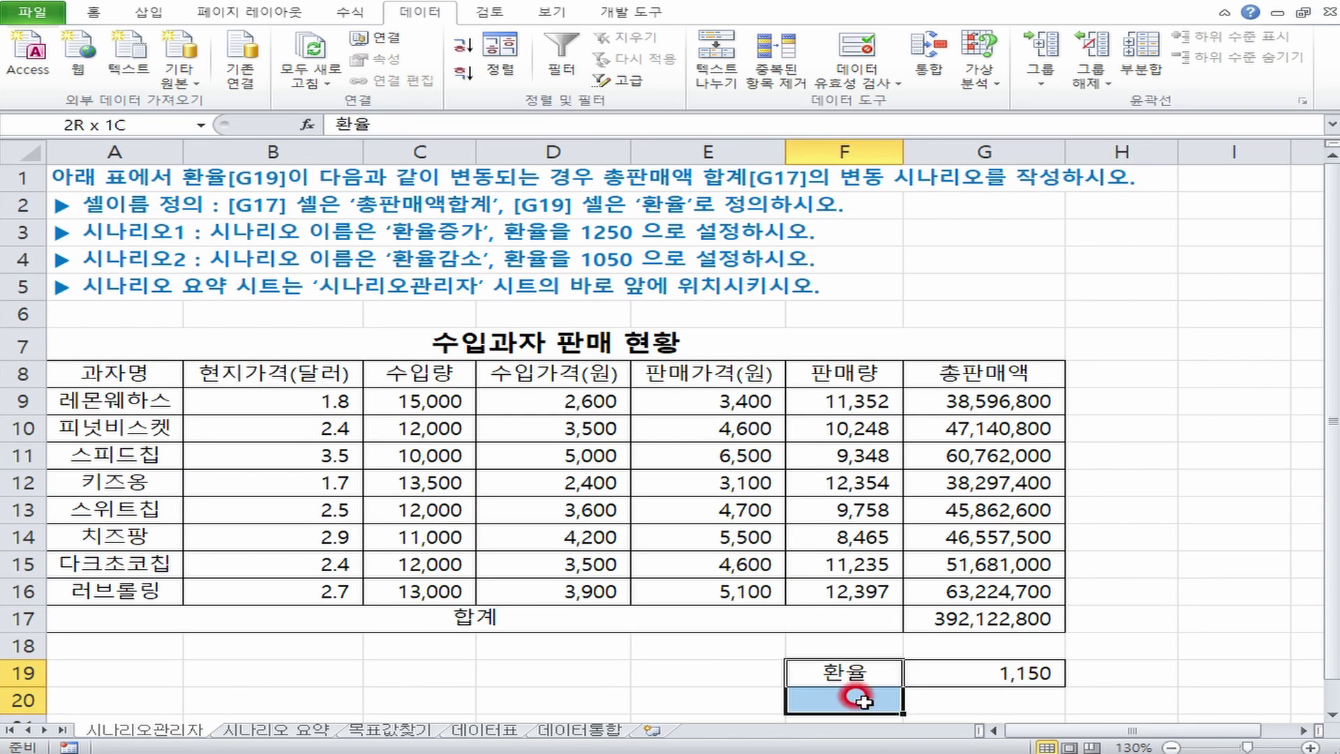
{"action": "left_click_drag", "start_coordinate": [949, 675], "coordinate": [960, 700]}
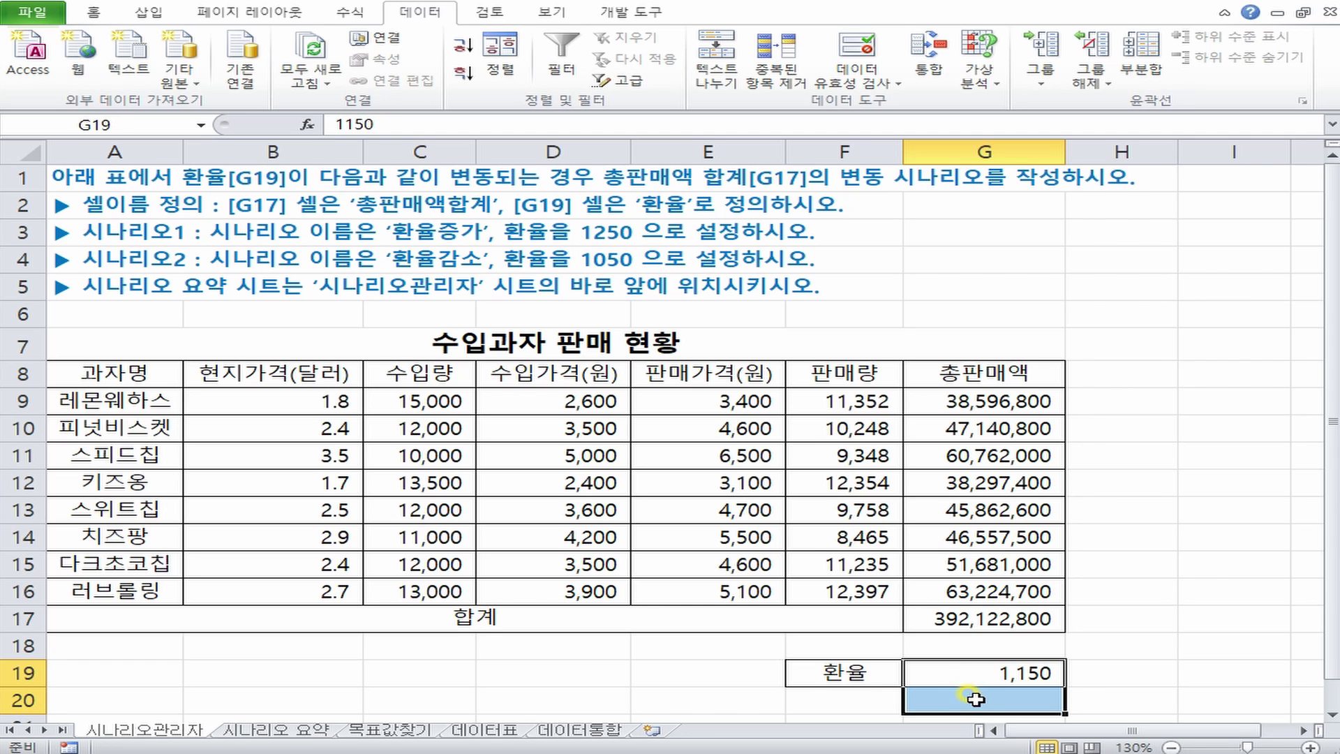
{"action": "left_click", "coordinate": [389, 729]}
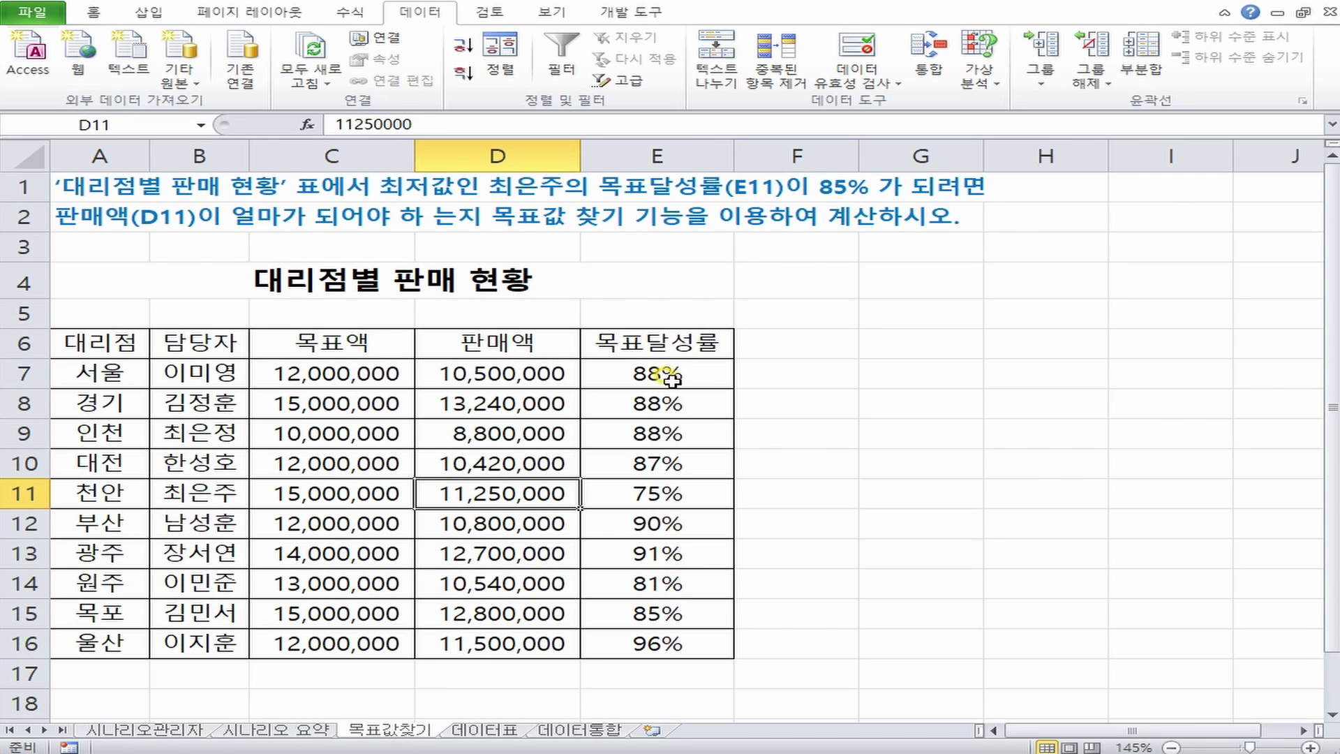
Run Goal Seek on the achievement rate in E11 with a target of 85% by changing D11, and discard the solution.
{"action": "left_click", "coordinate": [646, 492]}
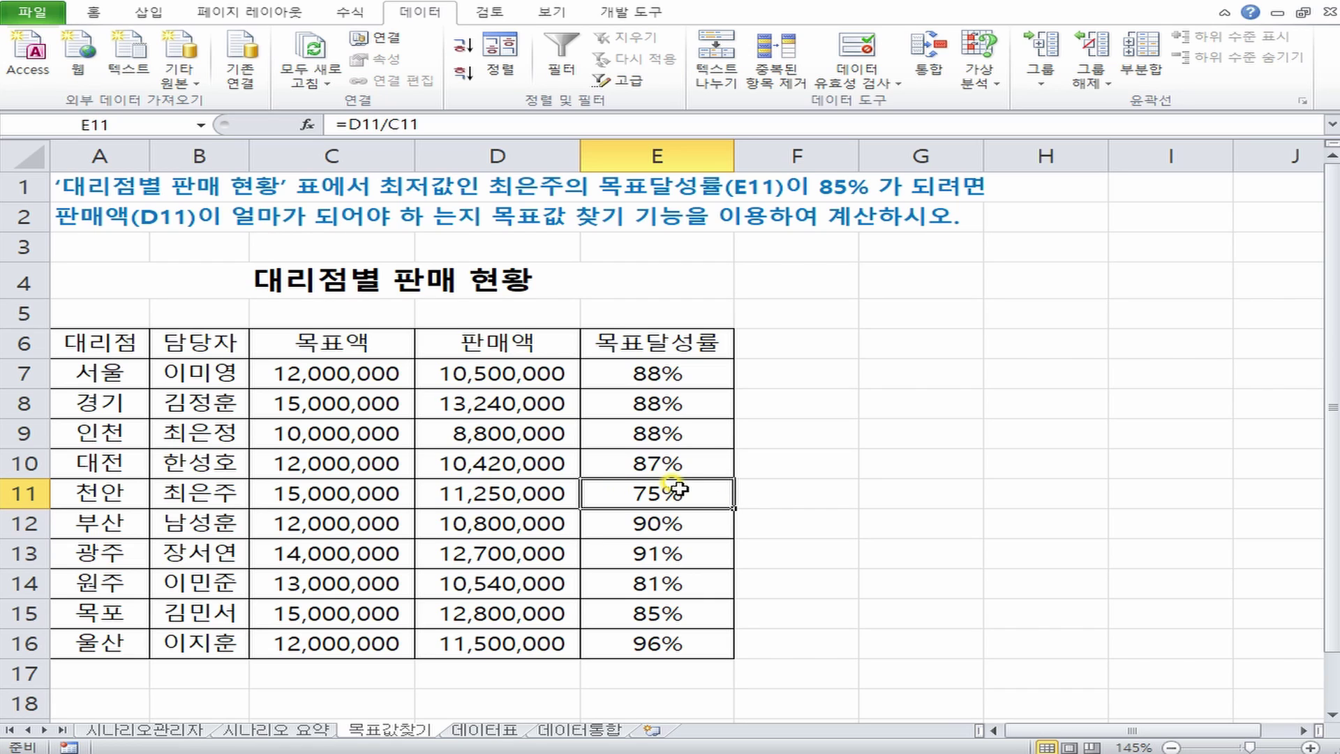
{"action": "left_click", "coordinate": [809, 486]}
{"action": "left_click", "coordinate": [688, 488]}
{"action": "left_click", "coordinate": [980, 74]}
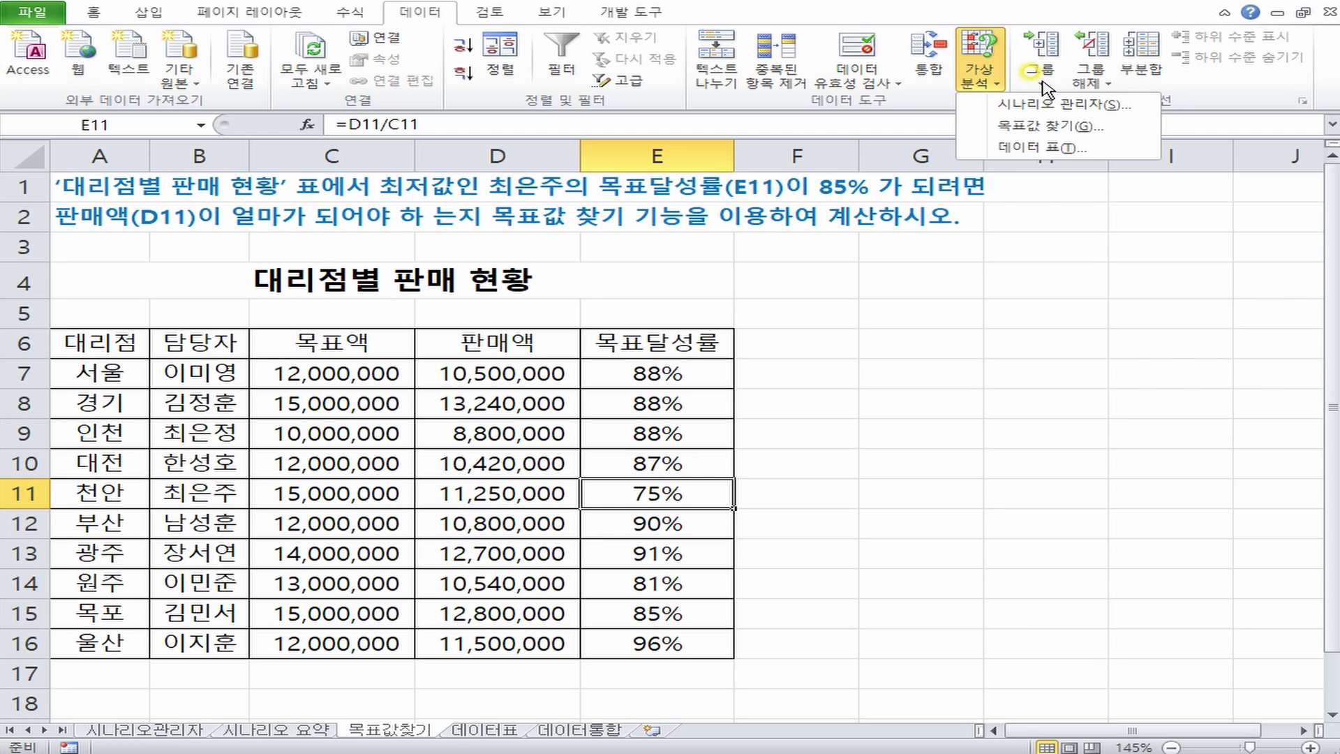
{"action": "left_click", "coordinate": [1061, 127]}
{"action": "left_click_drag", "start_coordinate": [579, 314], "coordinate": [918, 314]}
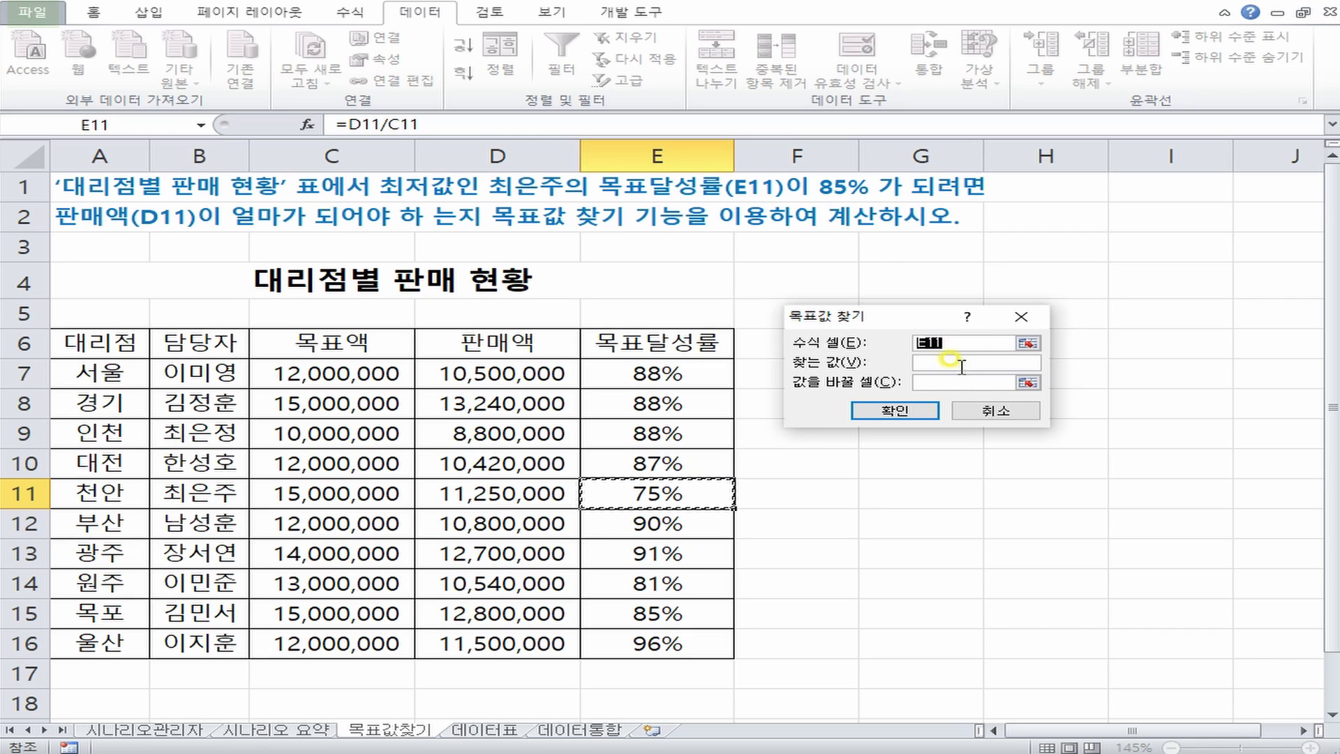
{"action": "left_click", "coordinate": [946, 343]}
{"action": "type", "text": "85"}
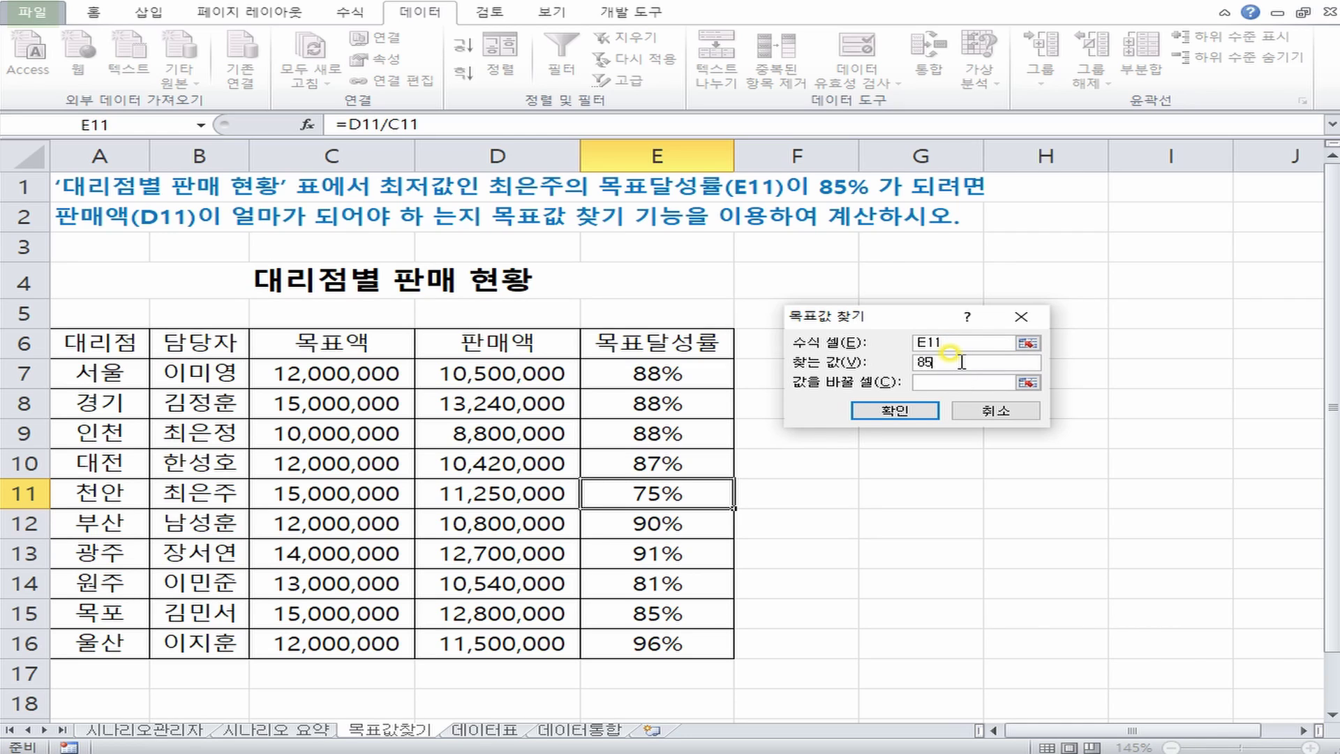
{"action": "type", "text": "%"}
{"action": "left_click", "coordinate": [959, 382]}
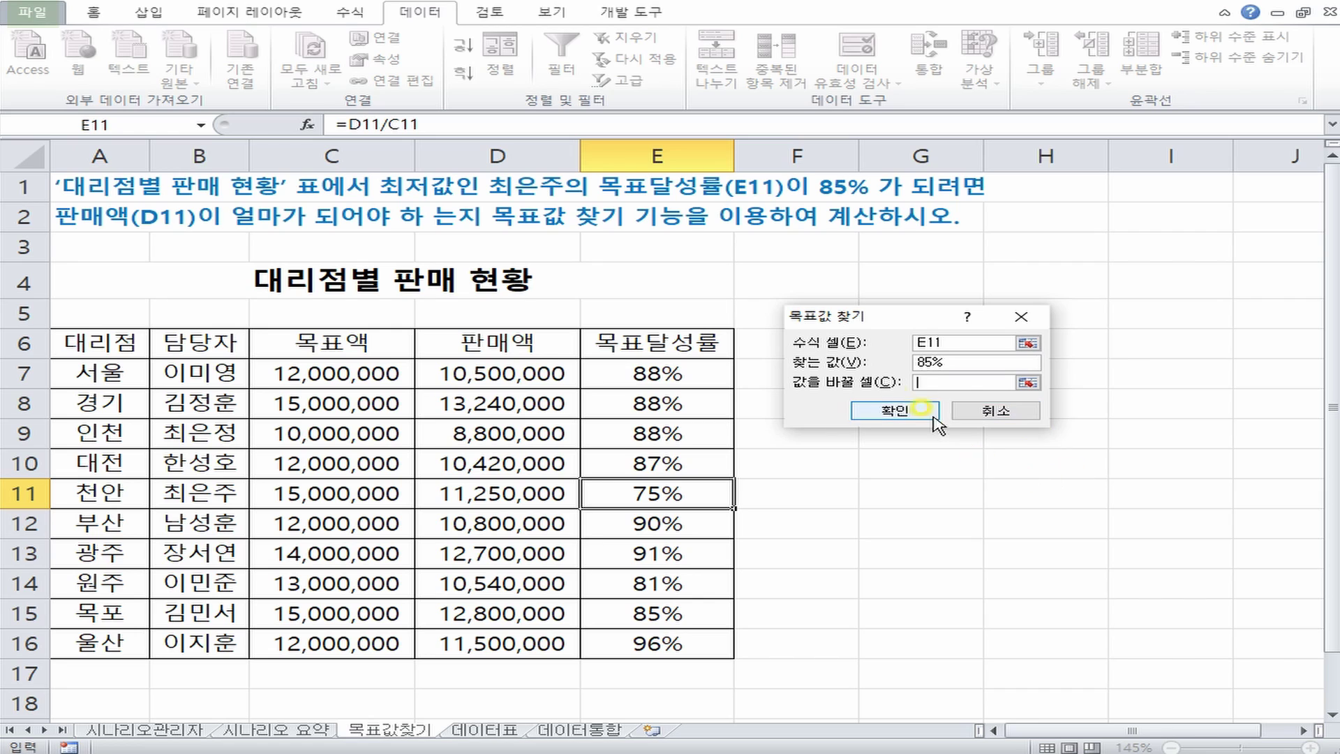
{"action": "left_click", "coordinate": [493, 491]}
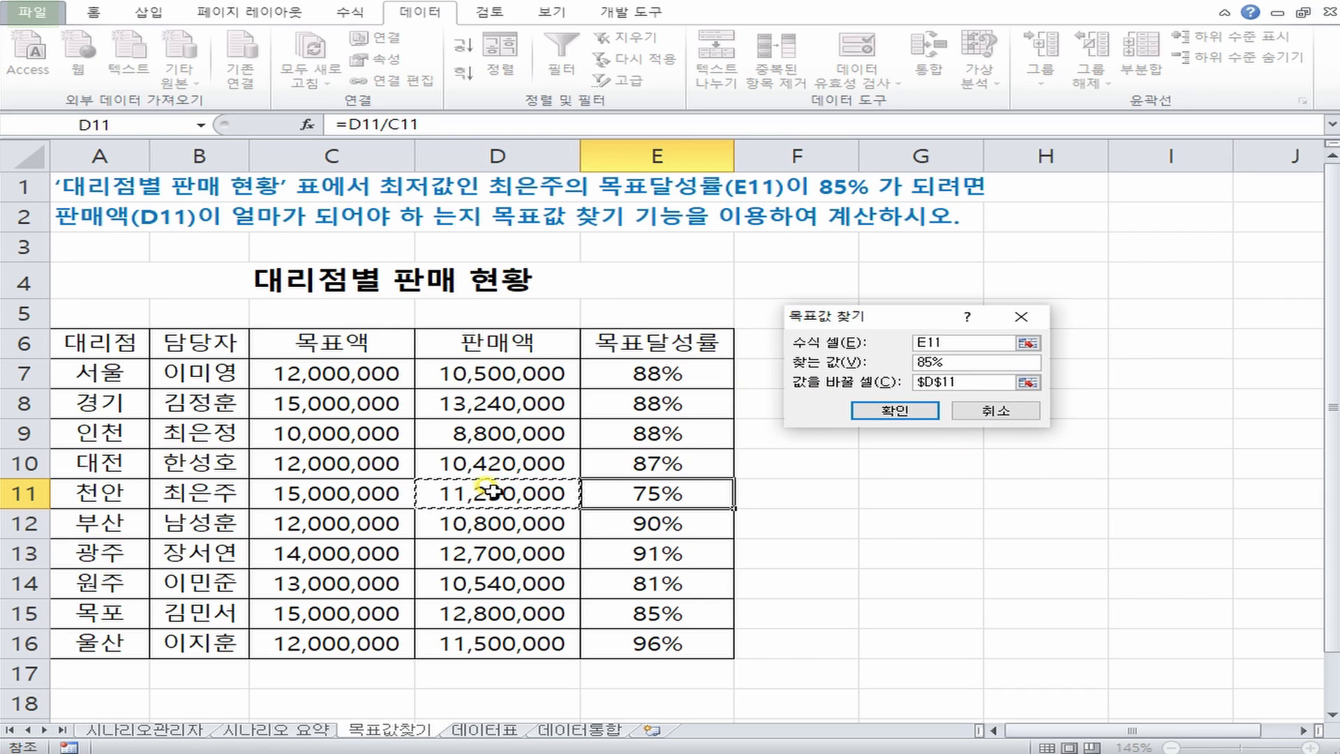
{"action": "left_click", "coordinate": [890, 411]}
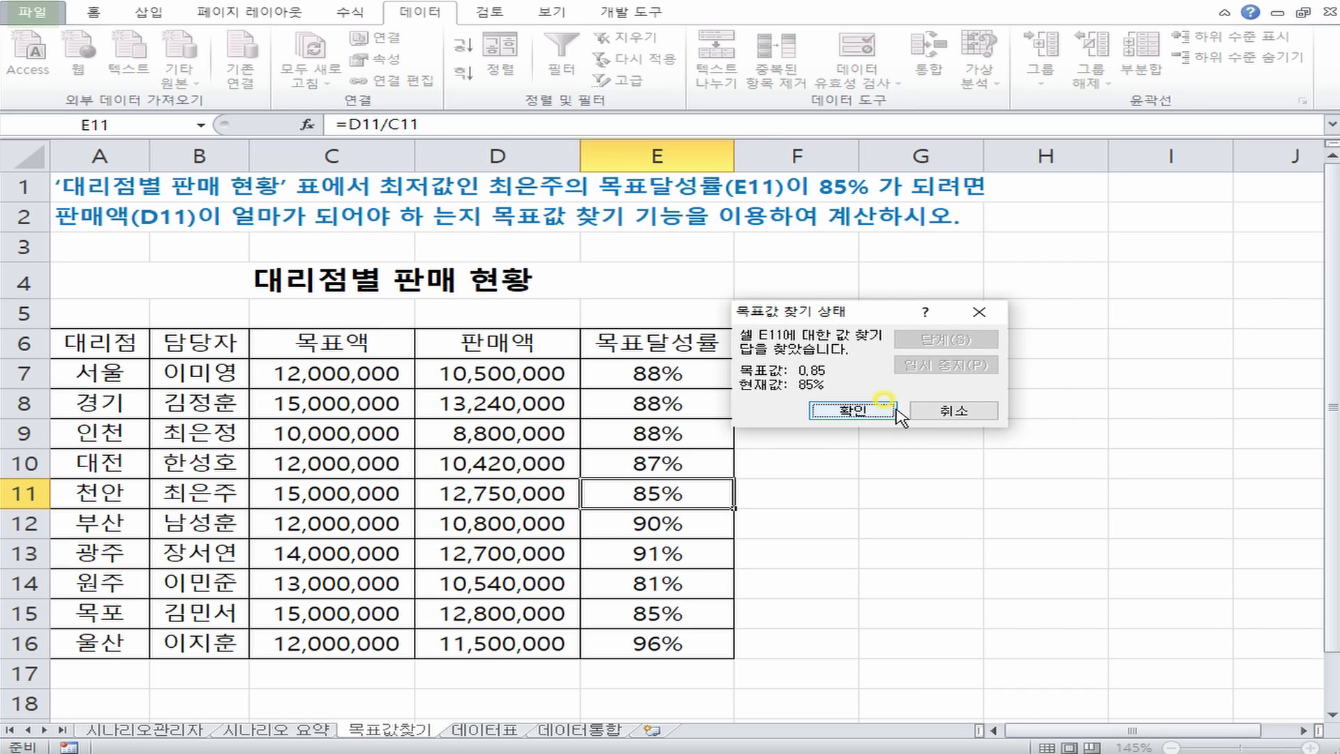
{"action": "left_click", "coordinate": [960, 413]}
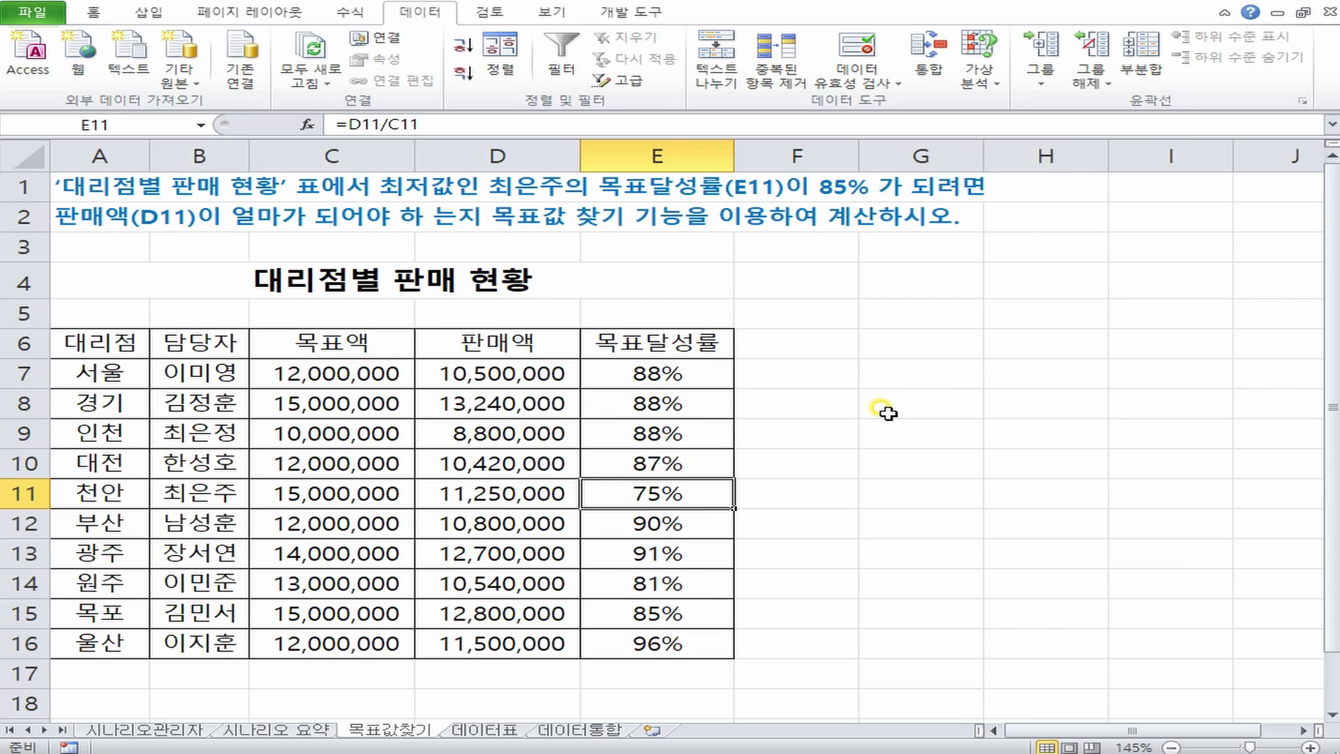
Open the 데이터표 sheet and examine the 운동화 판매 현황 table, including the 판매율 formula in C10.
{"action": "left_click", "coordinate": [485, 729]}
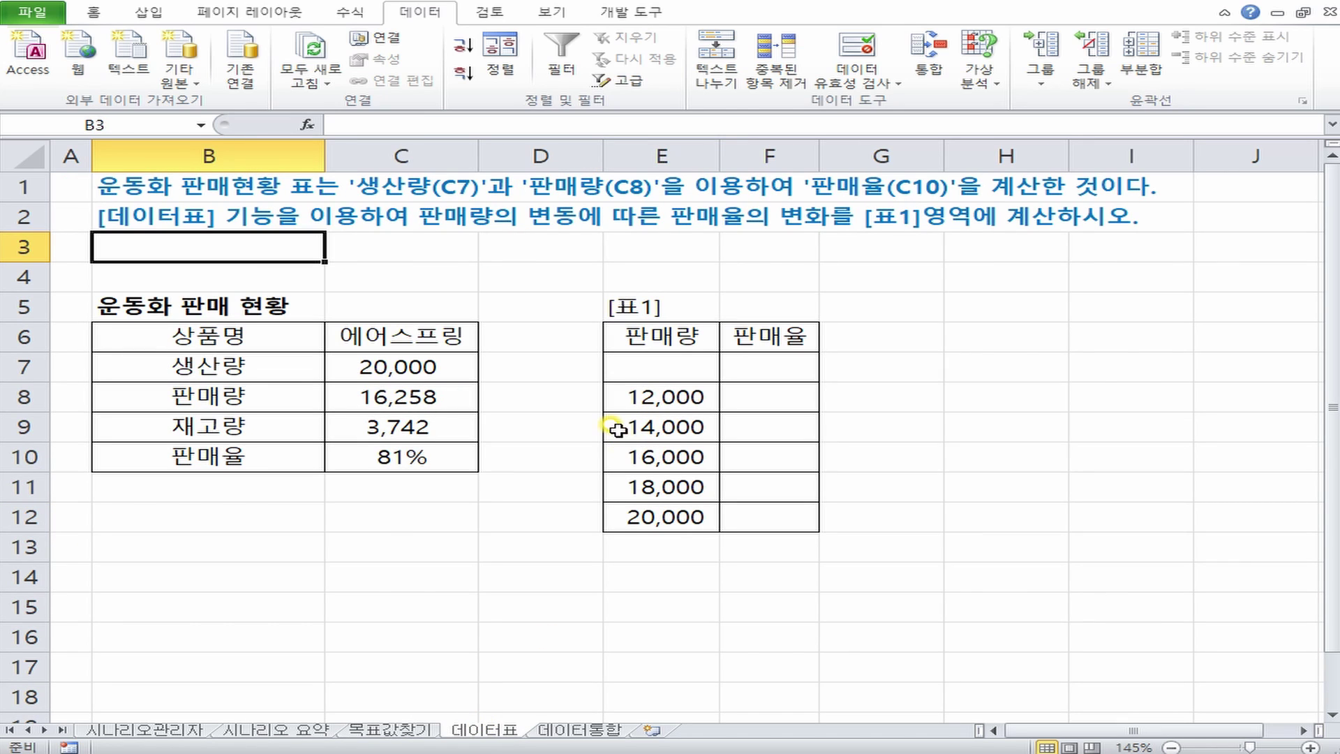
{"action": "left_click_drag", "start_coordinate": [193, 308], "coordinate": [384, 455]}
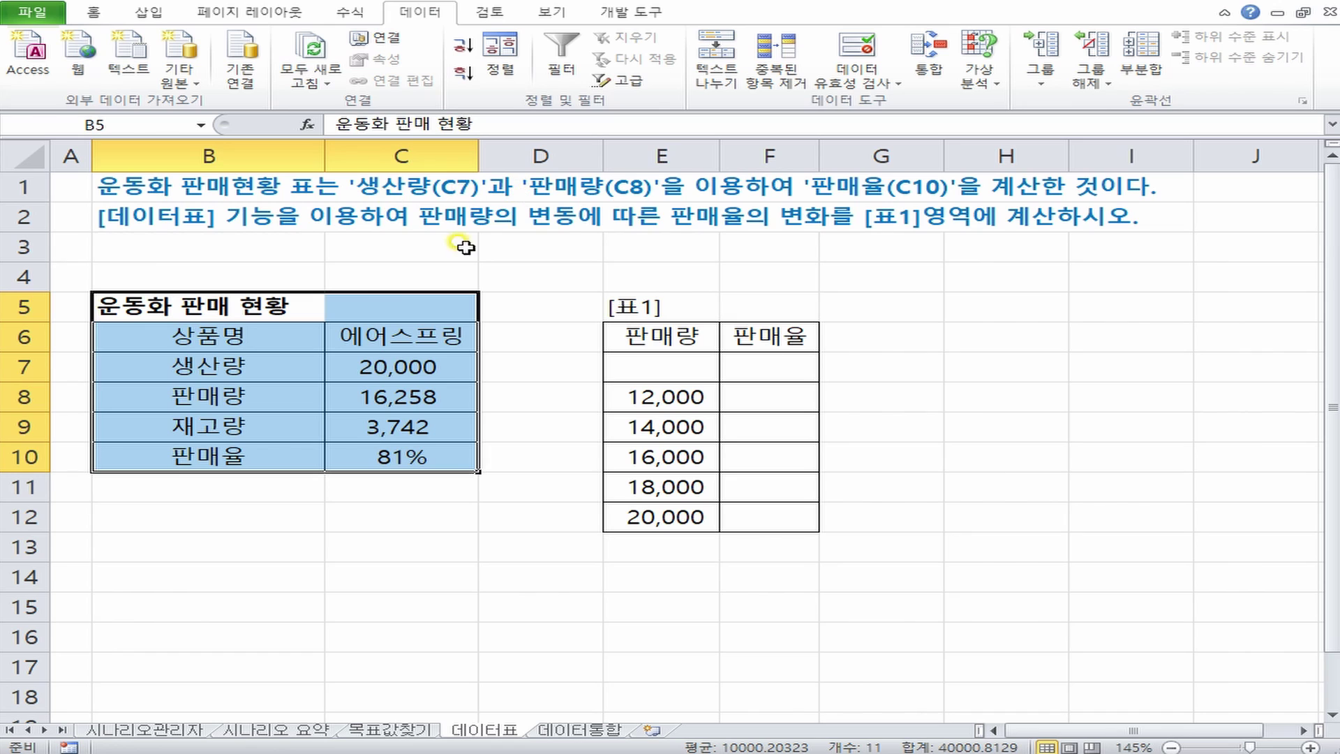
{"action": "left_click_drag", "start_coordinate": [384, 368], "coordinate": [260, 398]}
{"action": "left_click", "coordinate": [388, 456]}
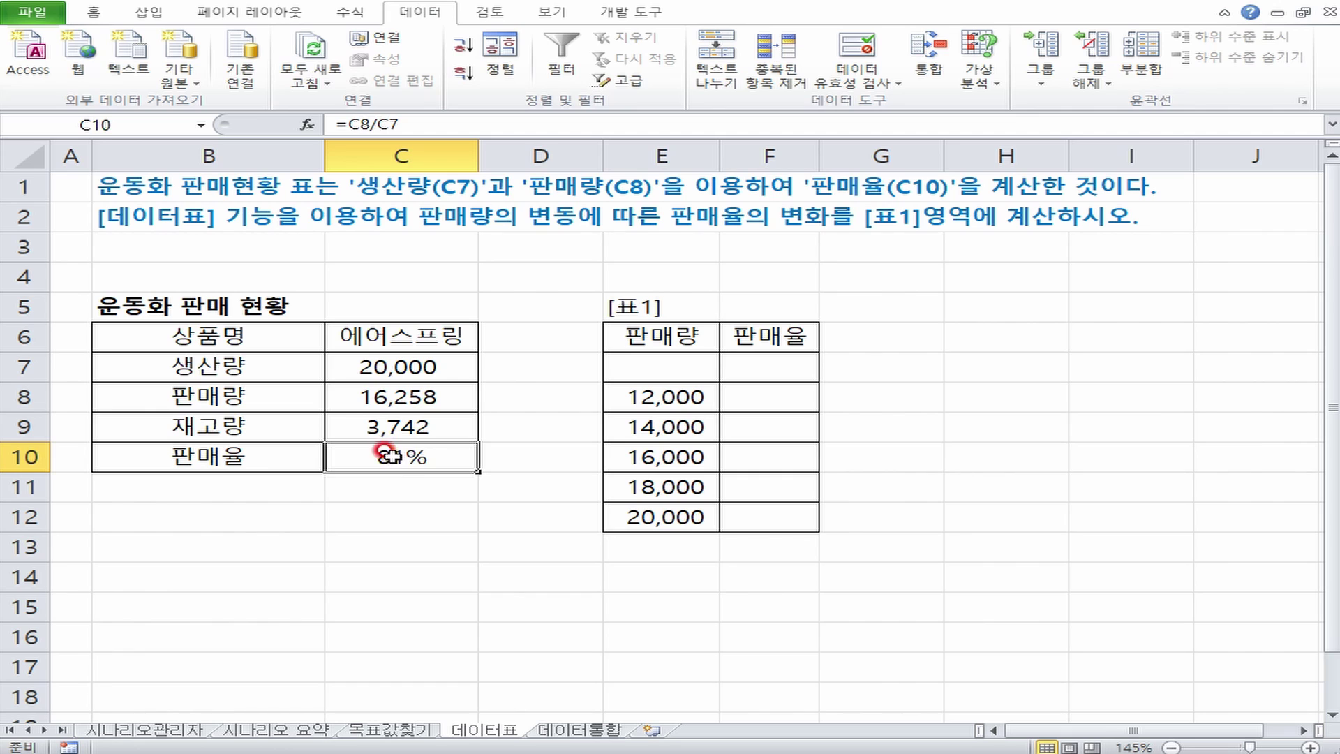
{"action": "double_click", "coordinate": [387, 456]}
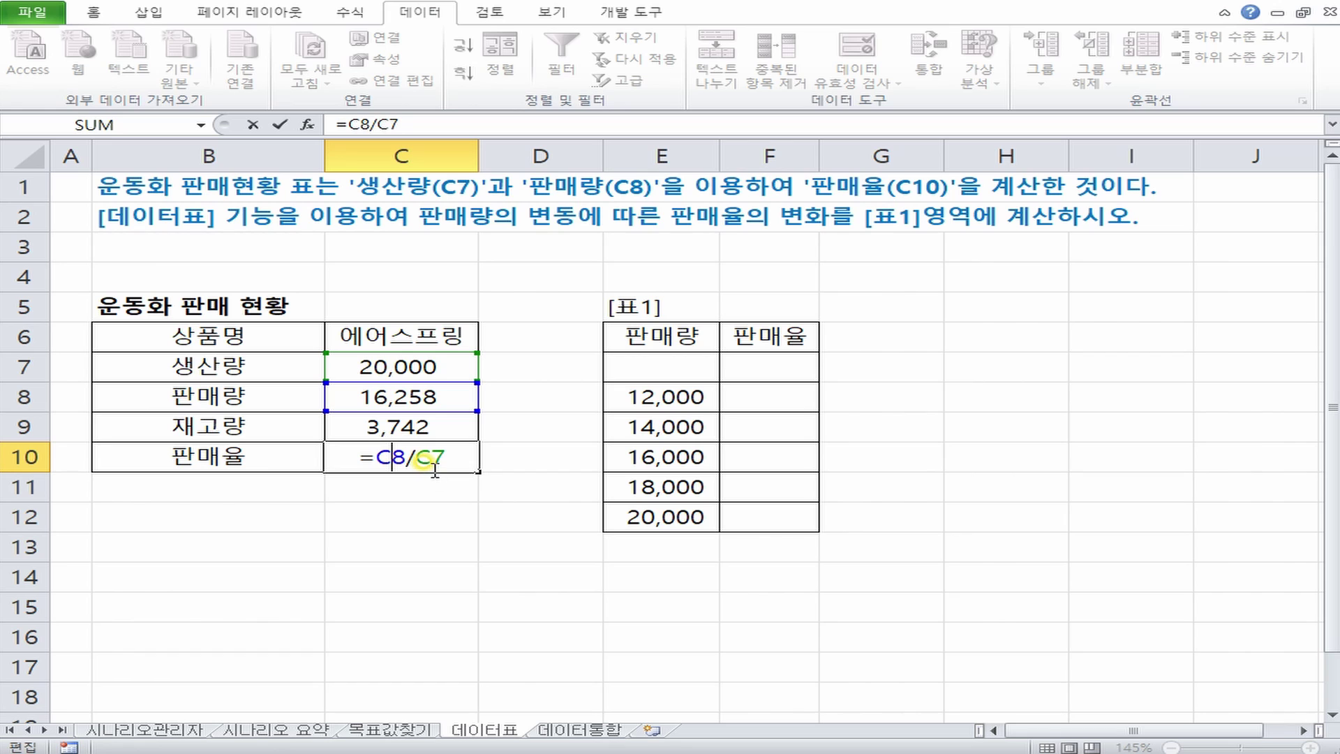
{"action": "key", "text": "Return"}
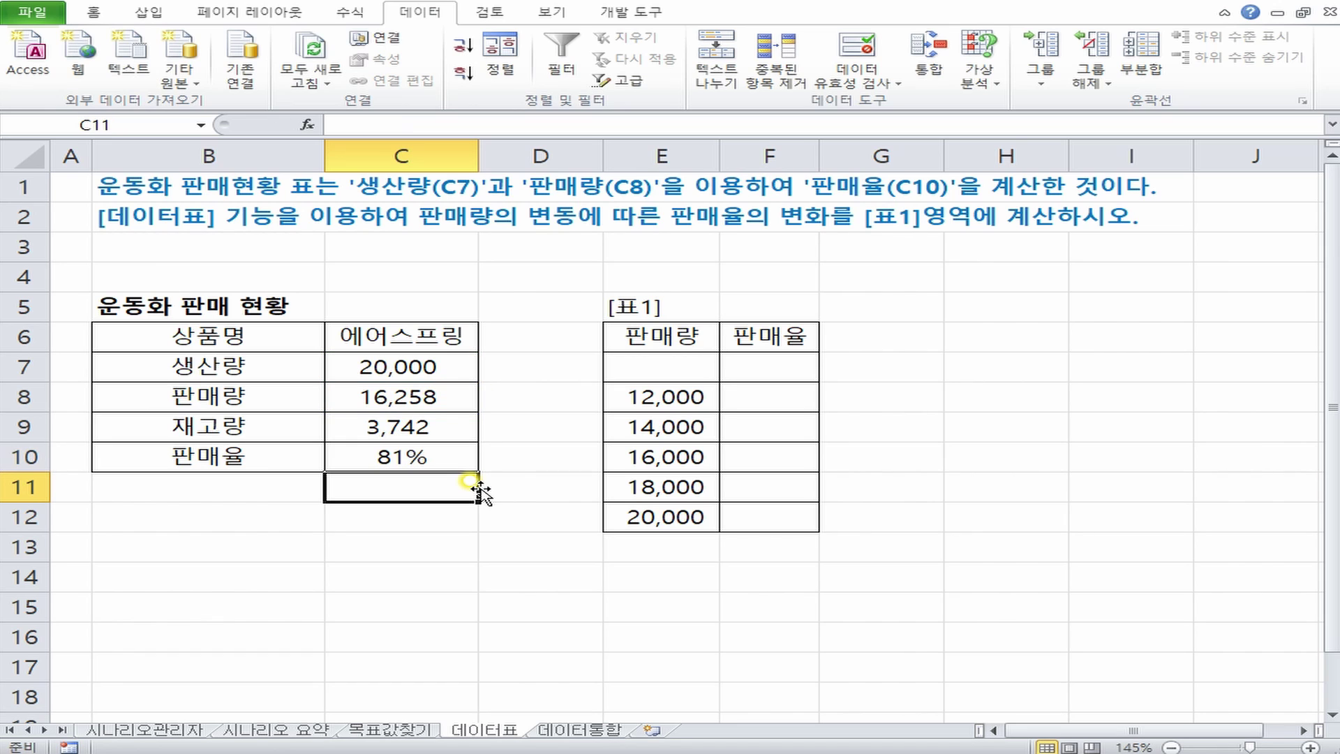
{"action": "left_click", "coordinate": [384, 218]}
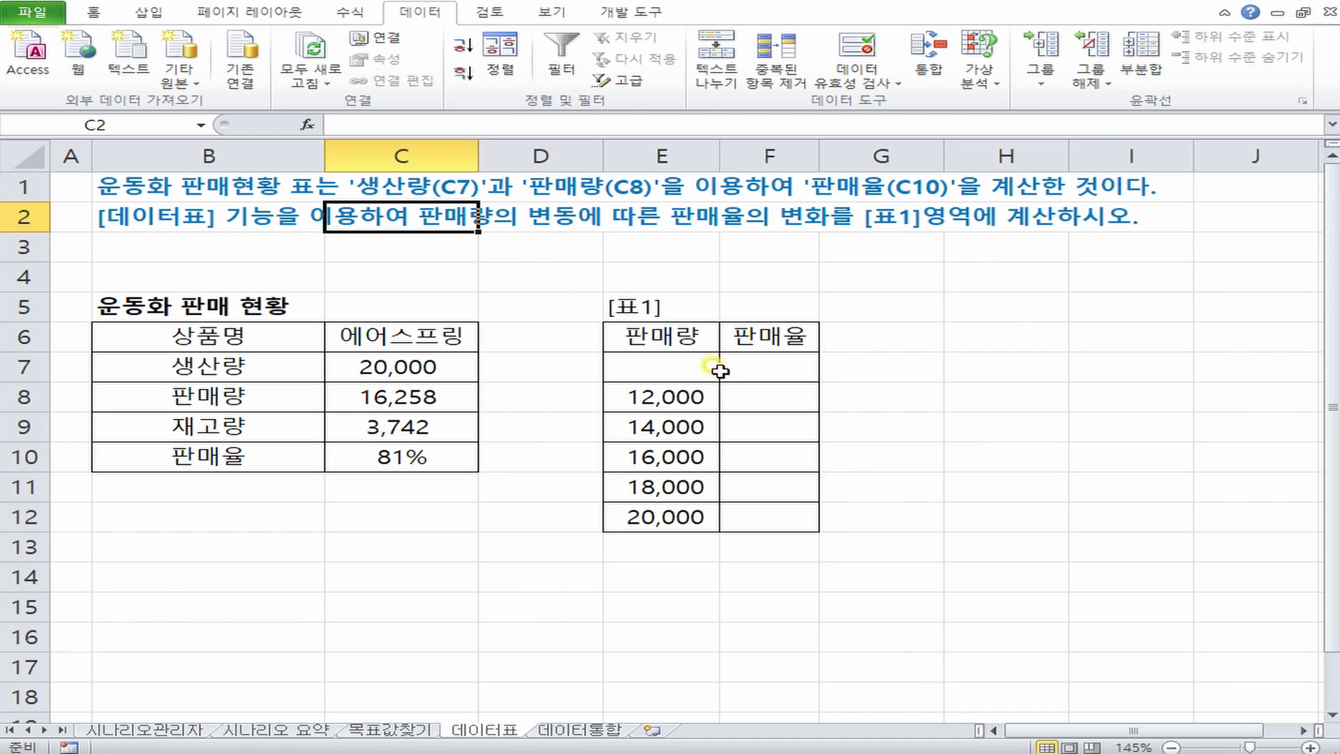
Examine the 판매량 and 판매율 columns of [표1], and compare the blank cell F7 with C10.
{"action": "left_click_drag", "start_coordinate": [704, 367], "coordinate": [682, 542]}
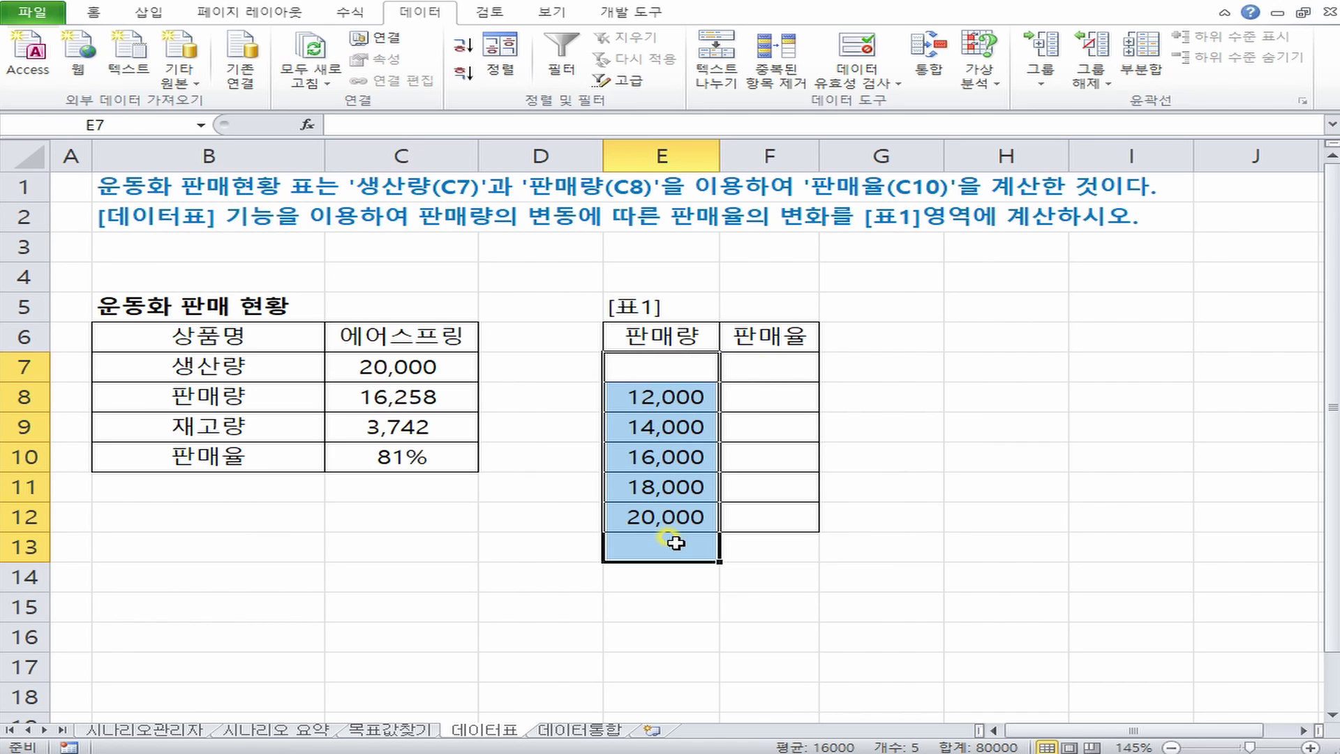
{"action": "left_click", "coordinate": [790, 362]}
{"action": "left_click_drag", "start_coordinate": [780, 398], "coordinate": [780, 518]}
{"action": "left_click", "coordinate": [742, 357]}
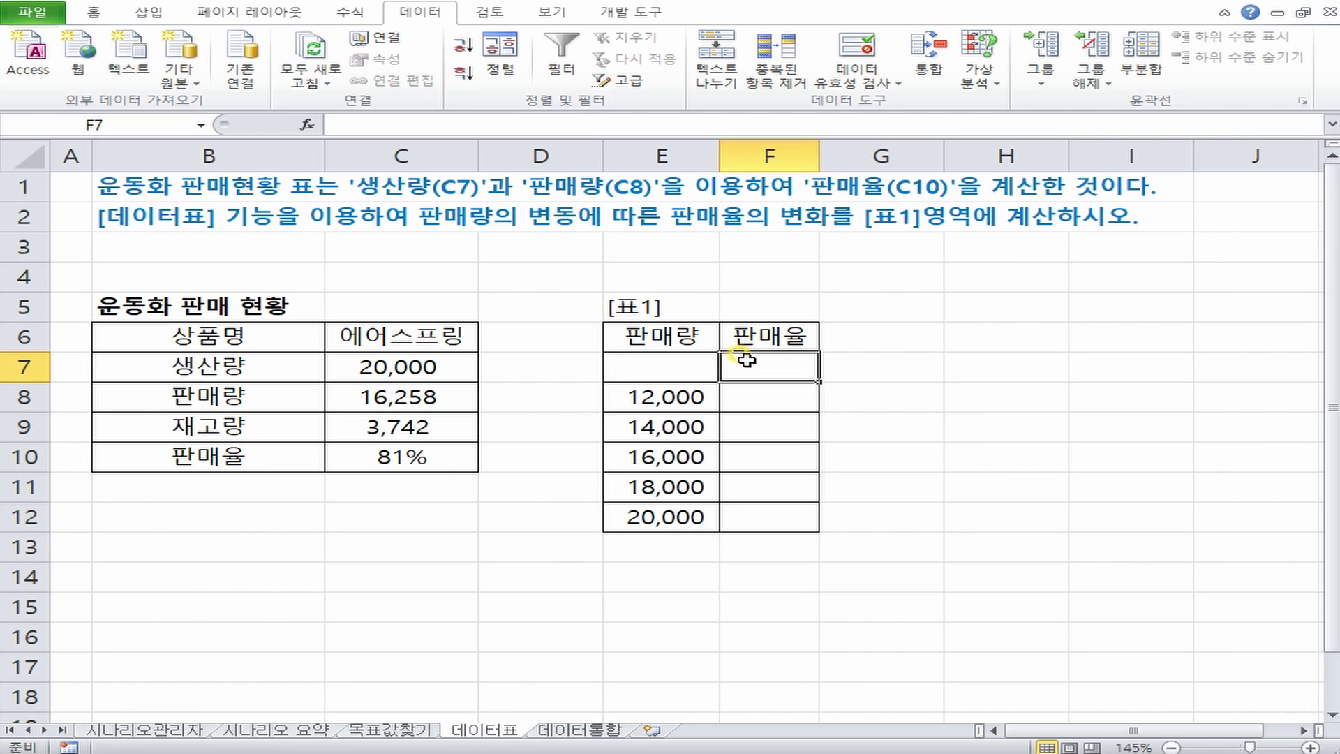
{"action": "left_click", "coordinate": [415, 458]}
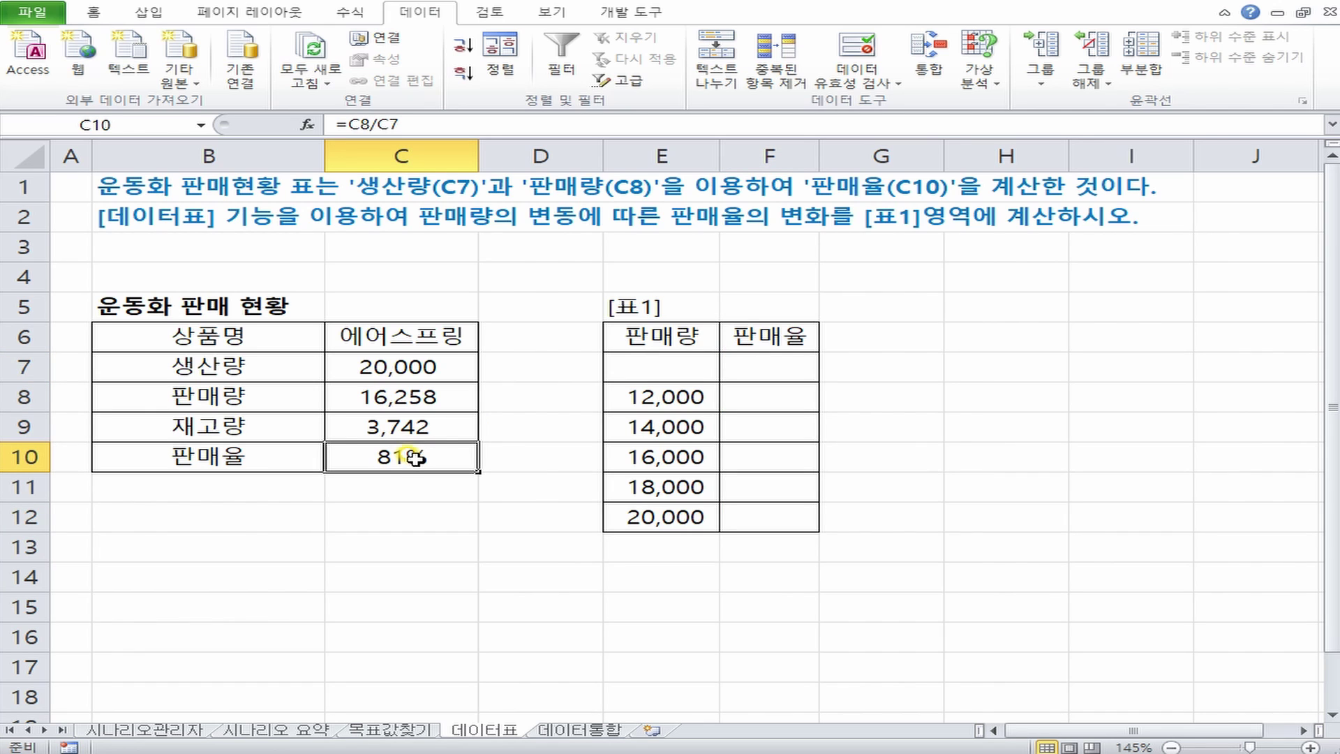
{"action": "left_click", "coordinate": [742, 360]}
{"action": "left_click", "coordinate": [446, 457]}
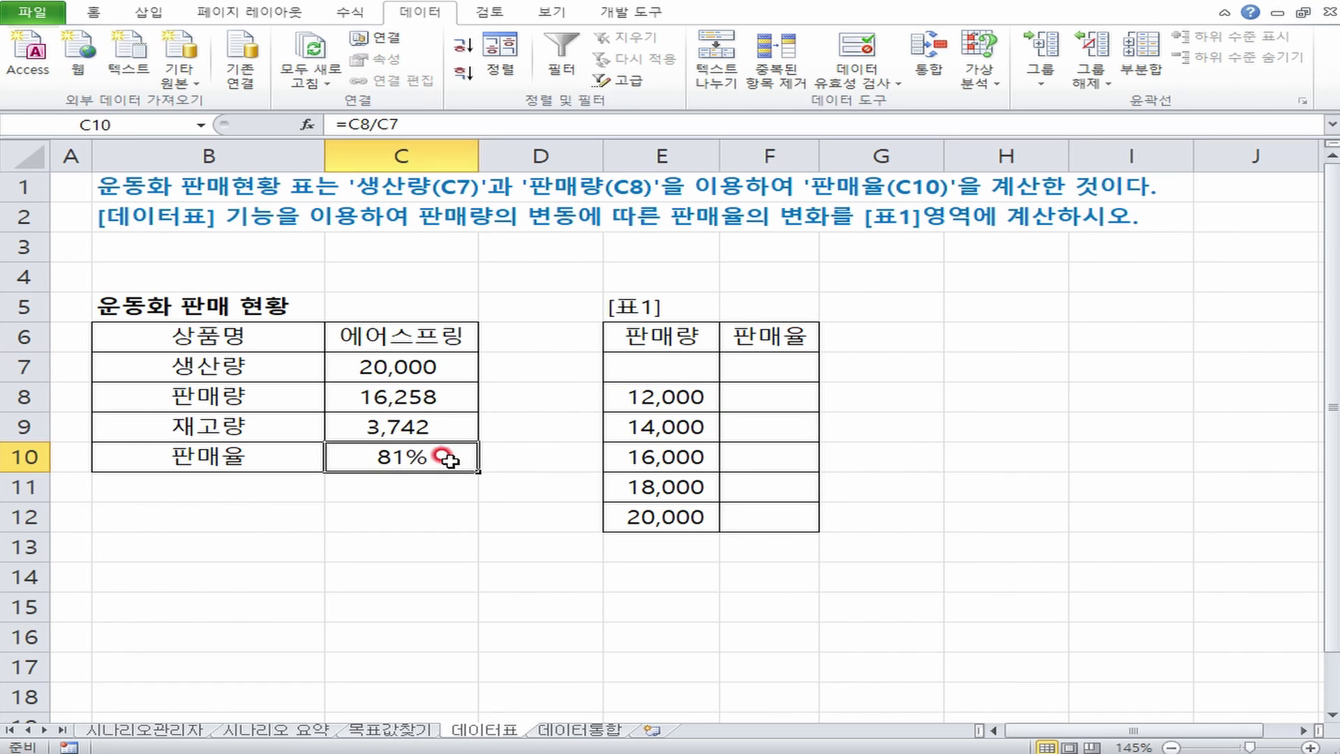
{"action": "left_click", "coordinate": [643, 405]}
Compare the 판매량 in row 8 with E8:E12, and examine the [표1] data table range and its formula cell F7.
{"action": "left_click_drag", "start_coordinate": [208, 395], "coordinate": [489, 396]}
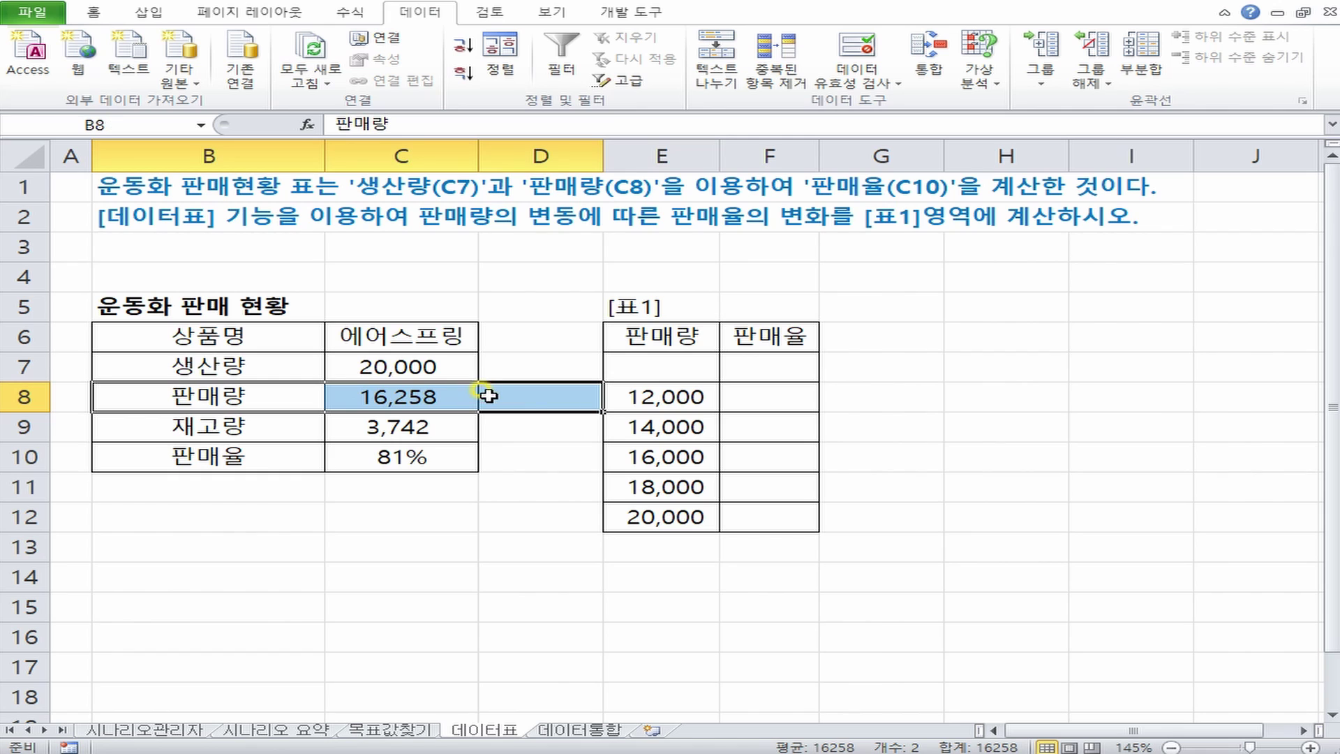
{"action": "left_click_drag", "start_coordinate": [681, 394], "coordinate": [673, 518]}
{"action": "left_click_drag", "start_coordinate": [784, 389], "coordinate": [775, 510]}
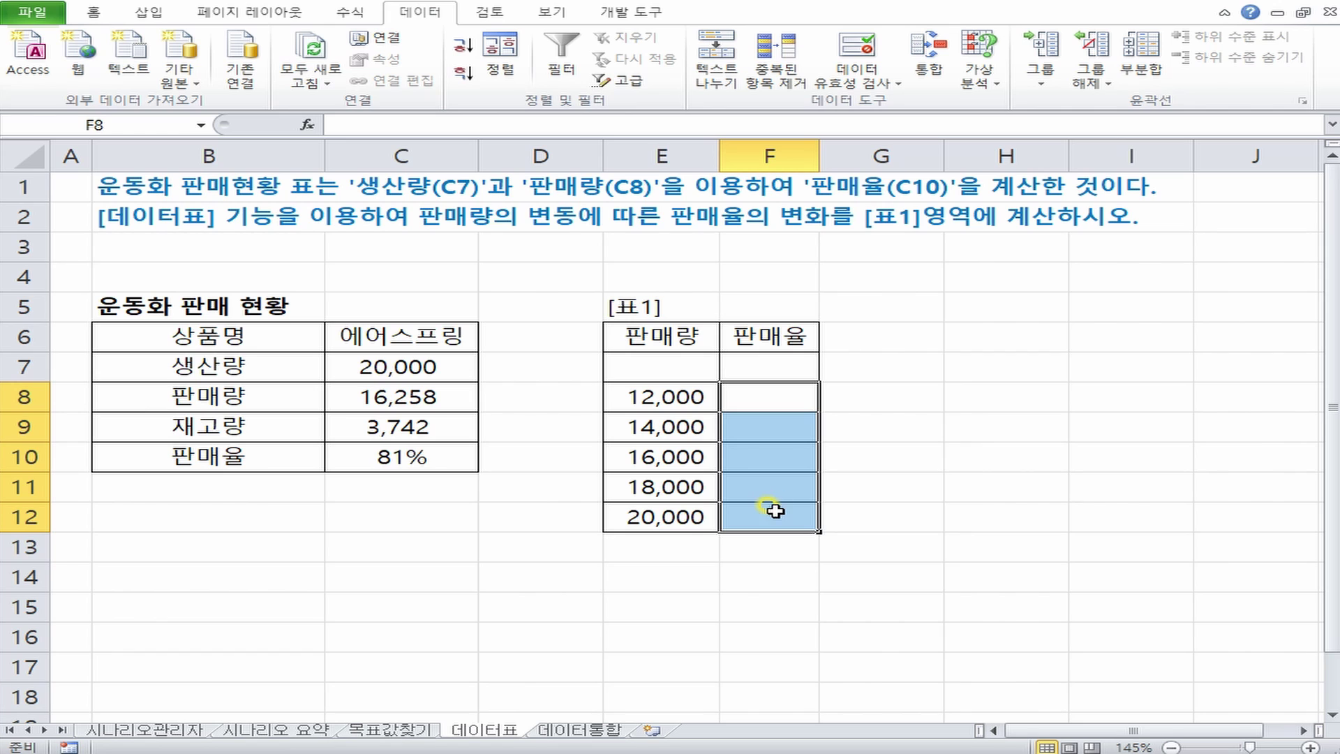
{"action": "left_click_drag", "start_coordinate": [677, 398], "coordinate": [658, 538]}
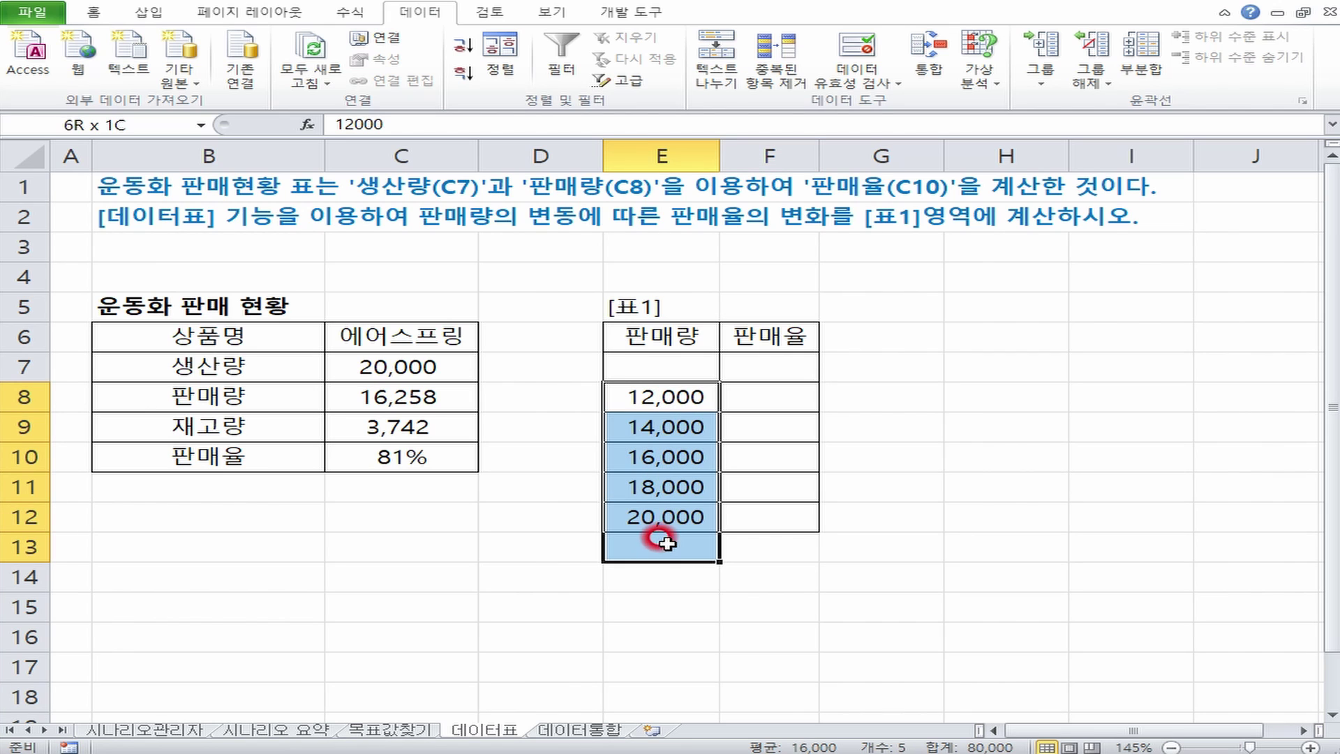
{"action": "left_click_drag", "start_coordinate": [703, 363], "coordinate": [784, 530]}
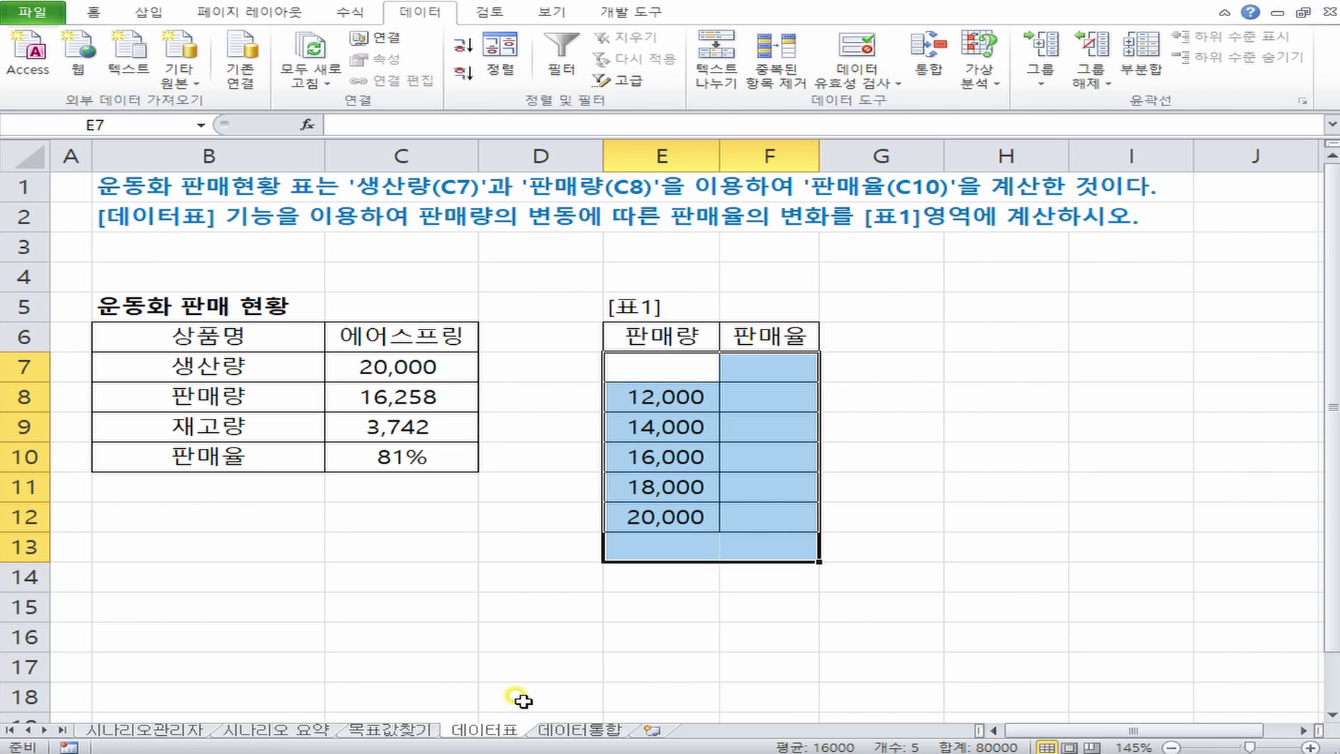
{"action": "left_click", "coordinate": [752, 361]}
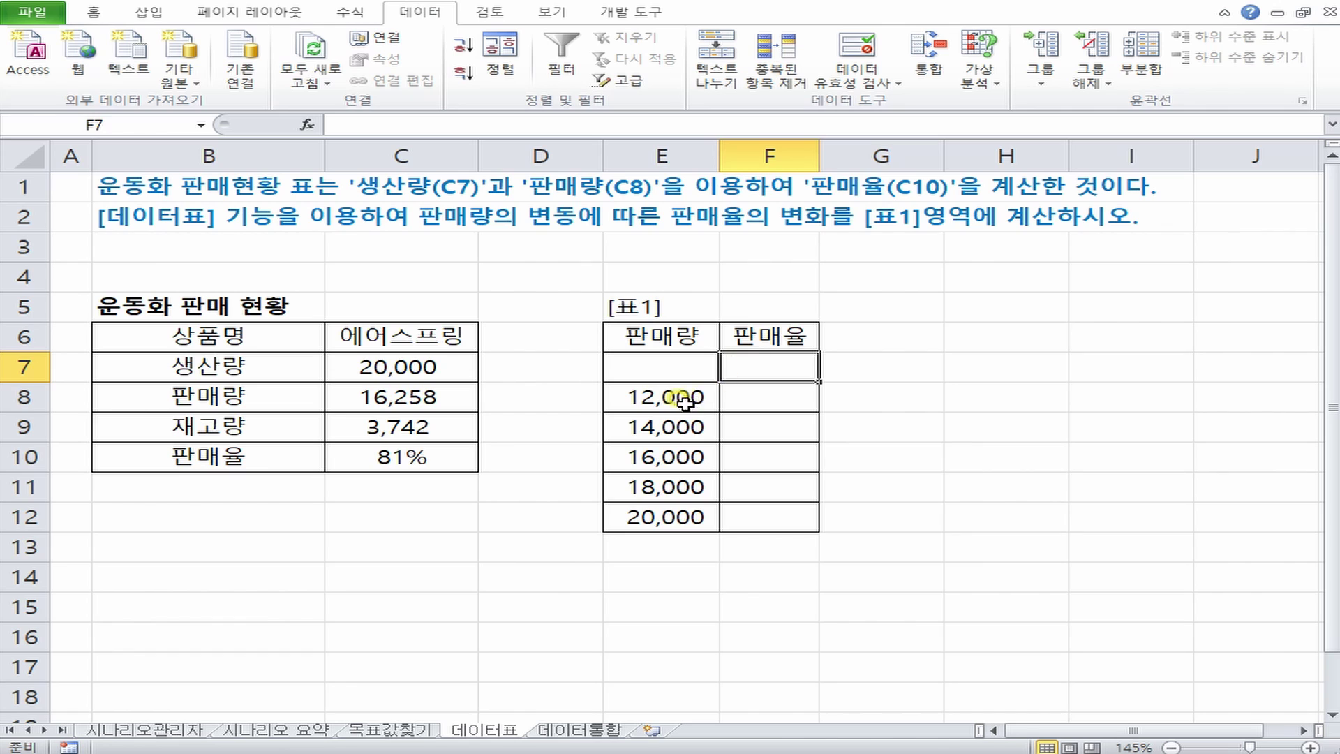
{"action": "left_click_drag", "start_coordinate": [680, 395], "coordinate": [1148, 634]}
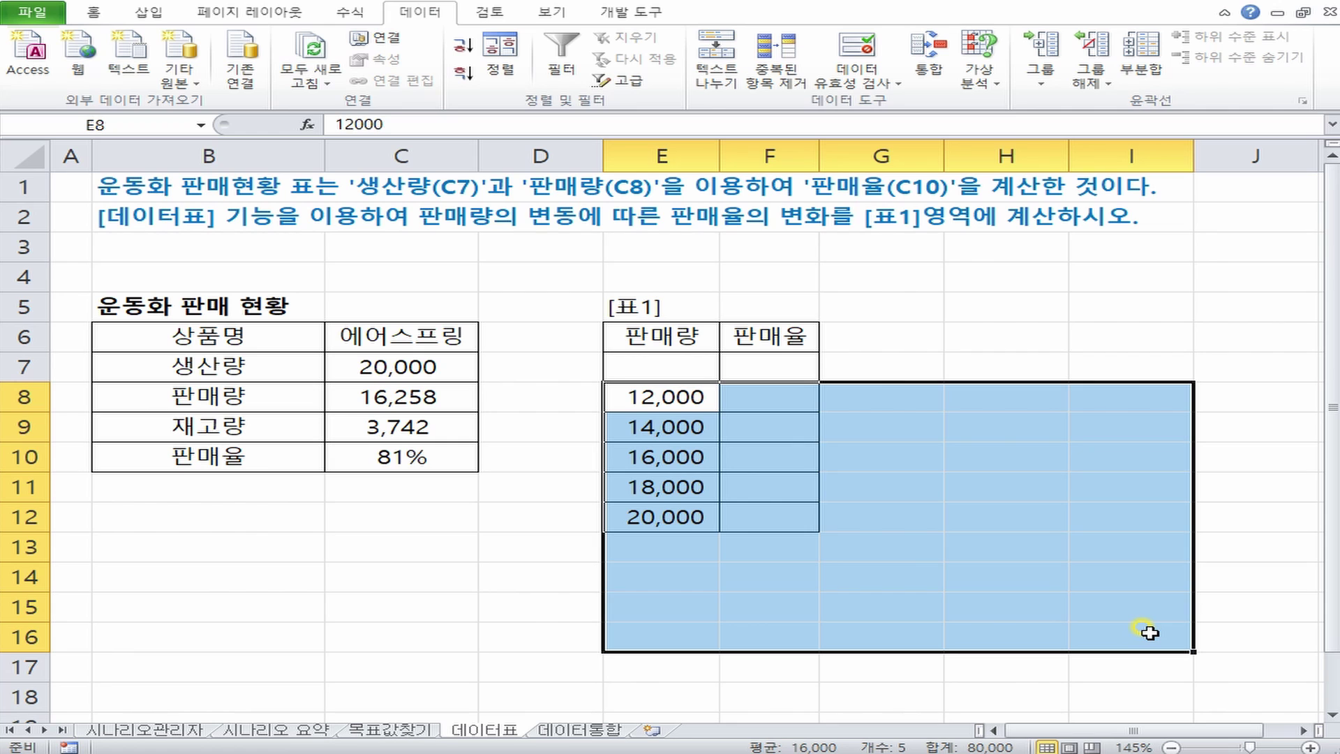
{"action": "left_click_drag", "start_coordinate": [643, 340], "coordinate": [1164, 525]}
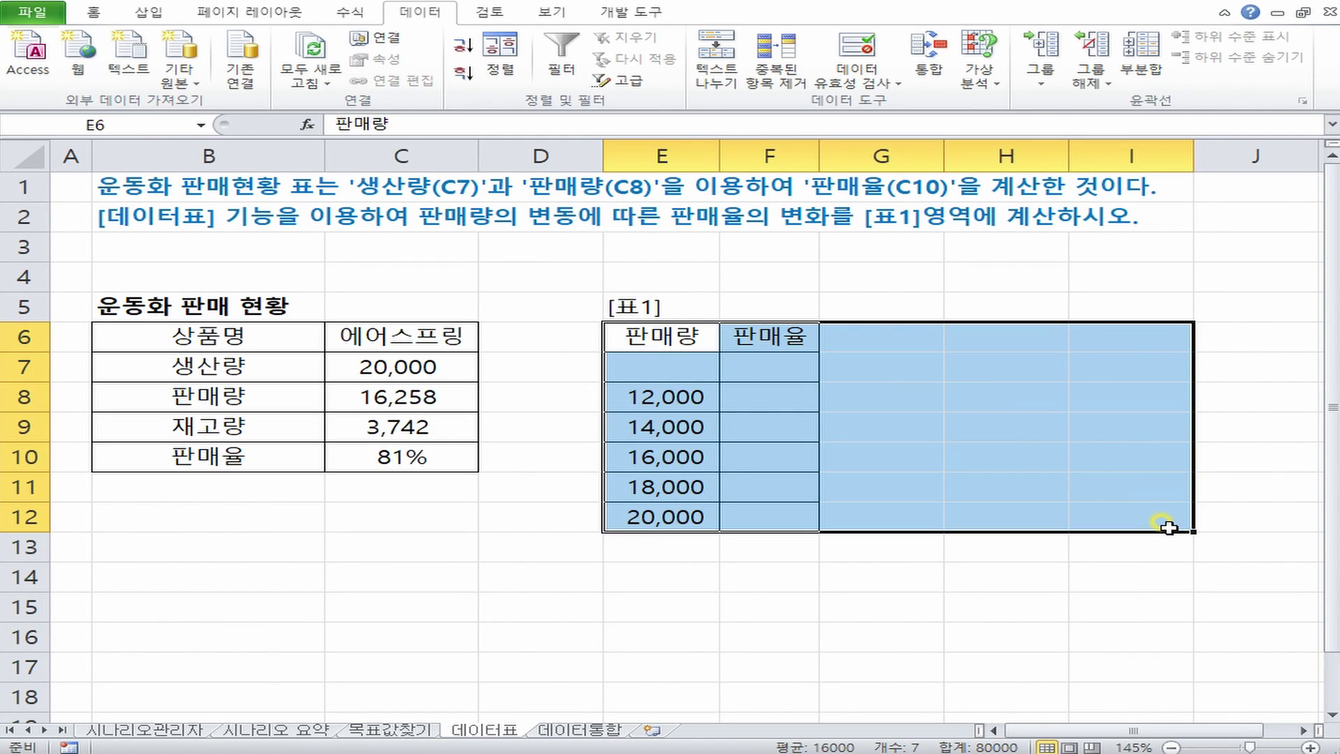
{"action": "left_click", "coordinate": [777, 369]}
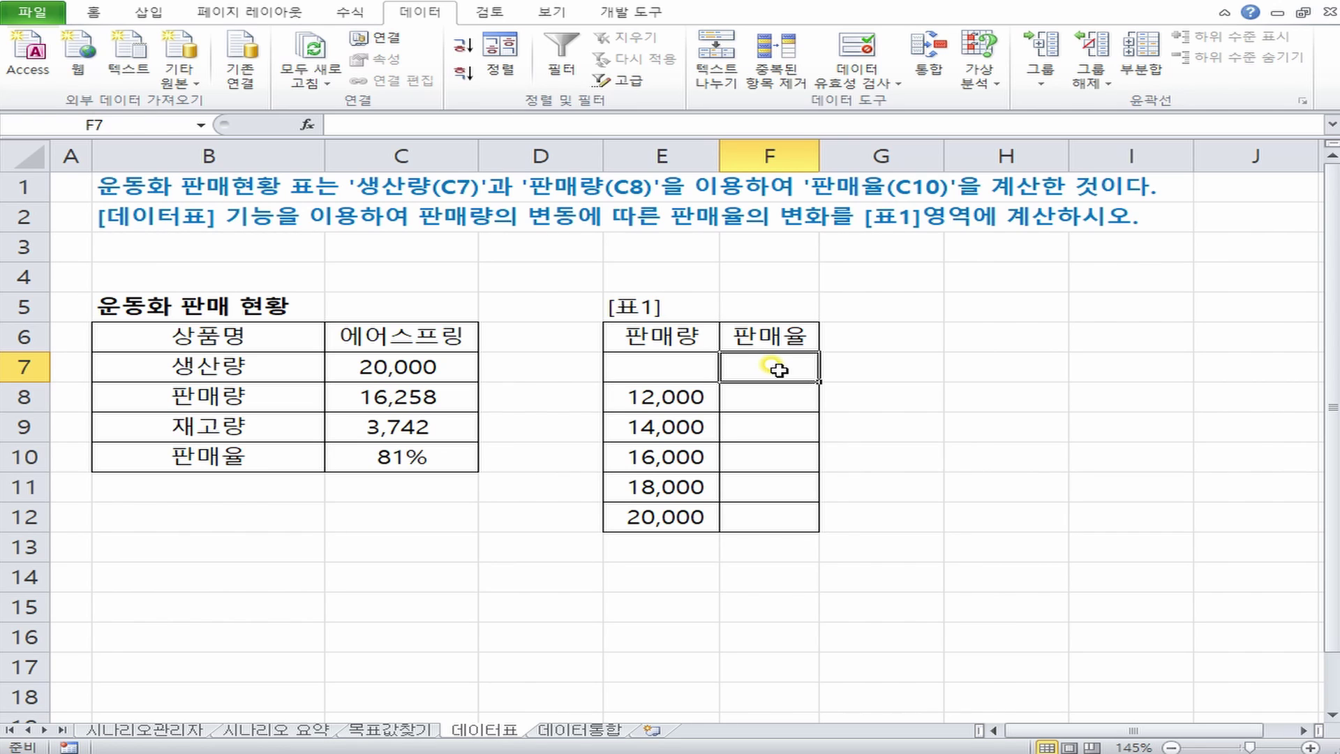
Inspect the cells referenced by the 판매율 formula in C10, matching that result with F7 in [표1].
{"action": "left_click", "coordinate": [276, 458]}
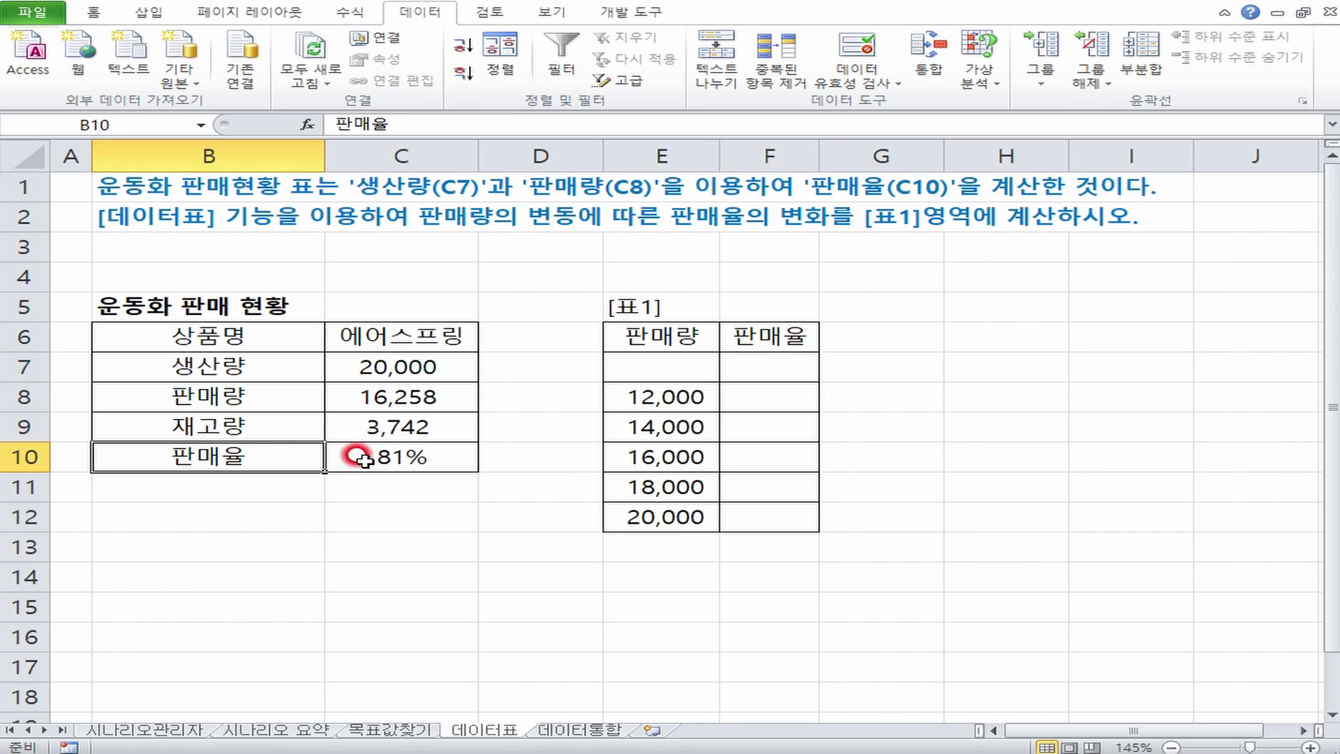
{"action": "left_click", "coordinate": [353, 458]}
{"action": "left_click", "coordinate": [774, 370]}
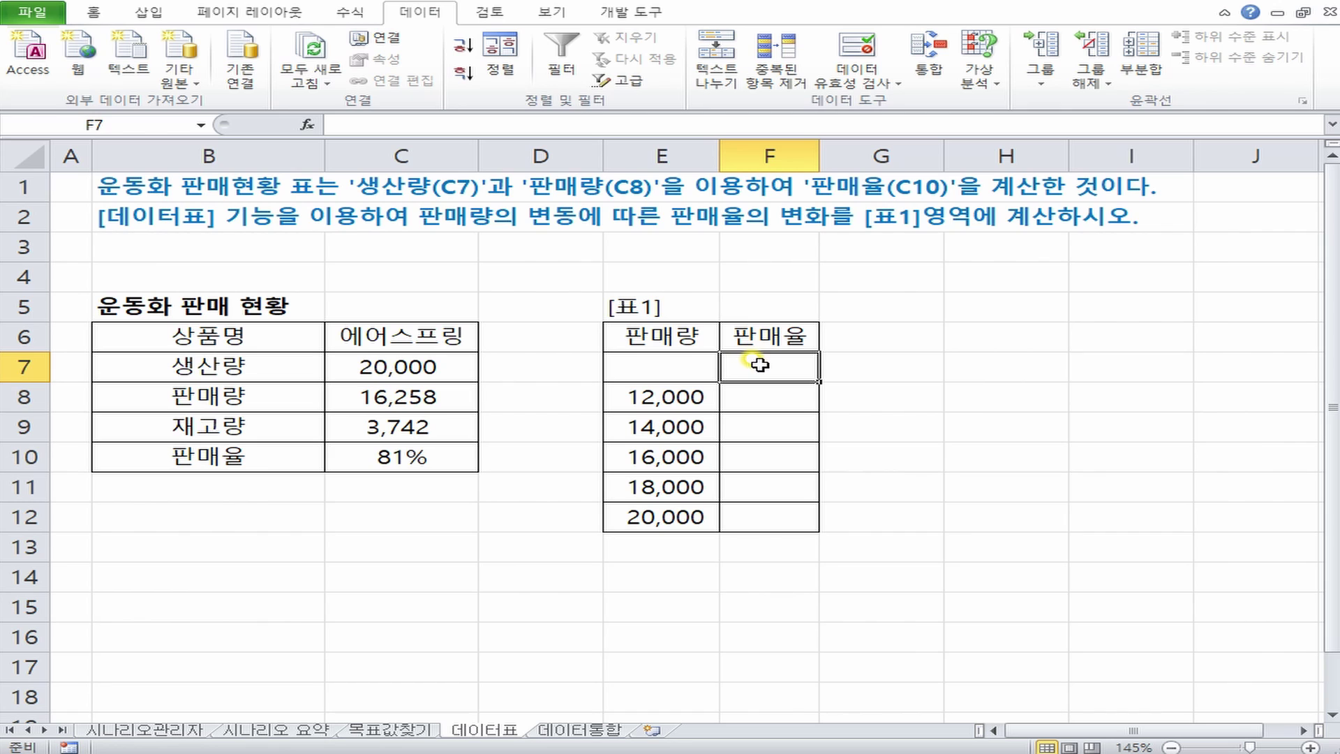
{"action": "left_click", "coordinate": [428, 458]}
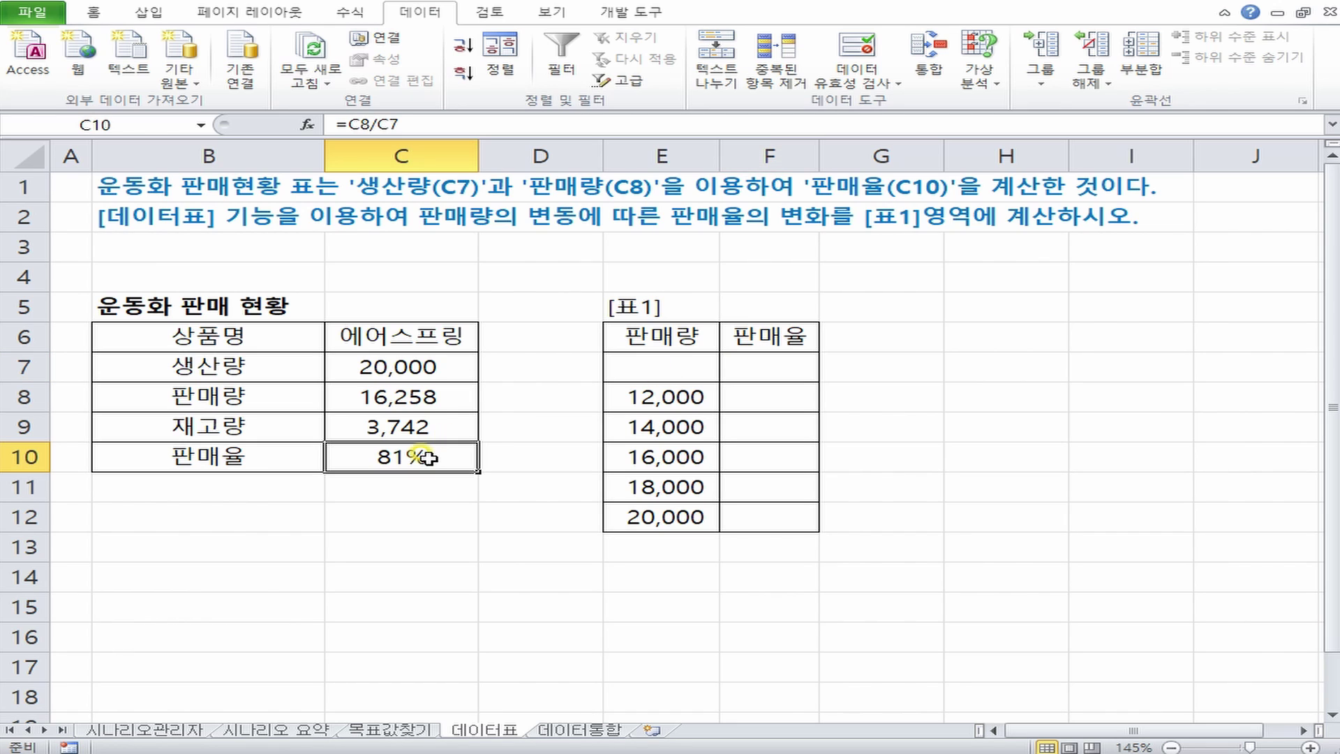
{"action": "left_click", "coordinate": [771, 368]}
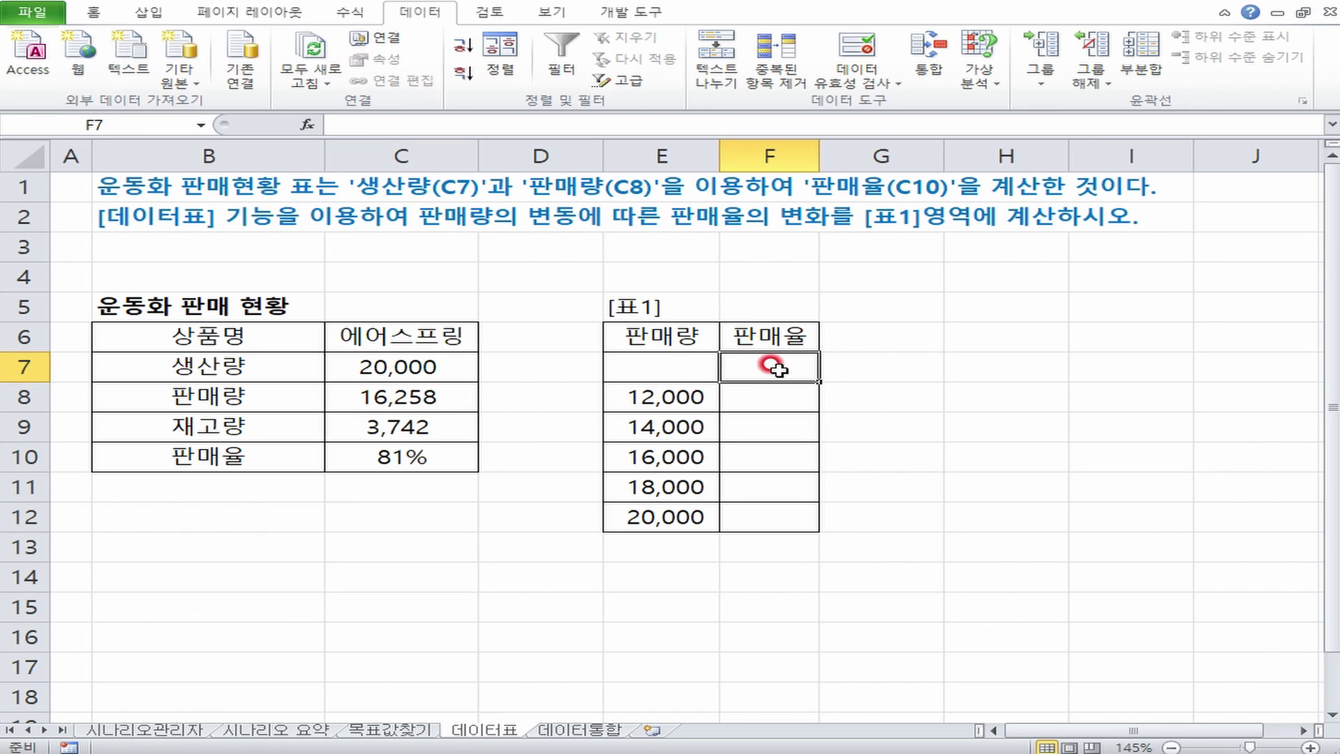
{"action": "left_click", "coordinate": [428, 458]}
{"action": "left_click", "coordinate": [770, 365]}
{"action": "double_click", "coordinate": [408, 462]}
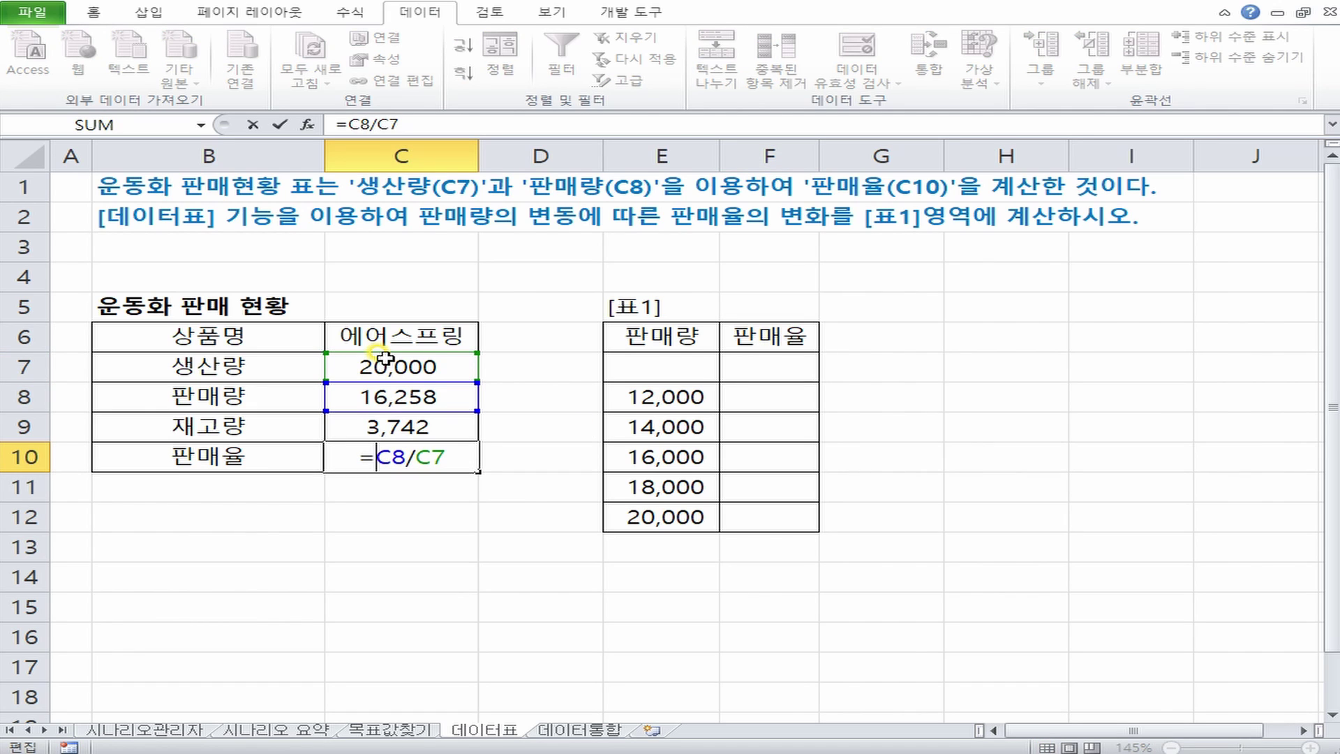
{"action": "key", "text": "Escape"}
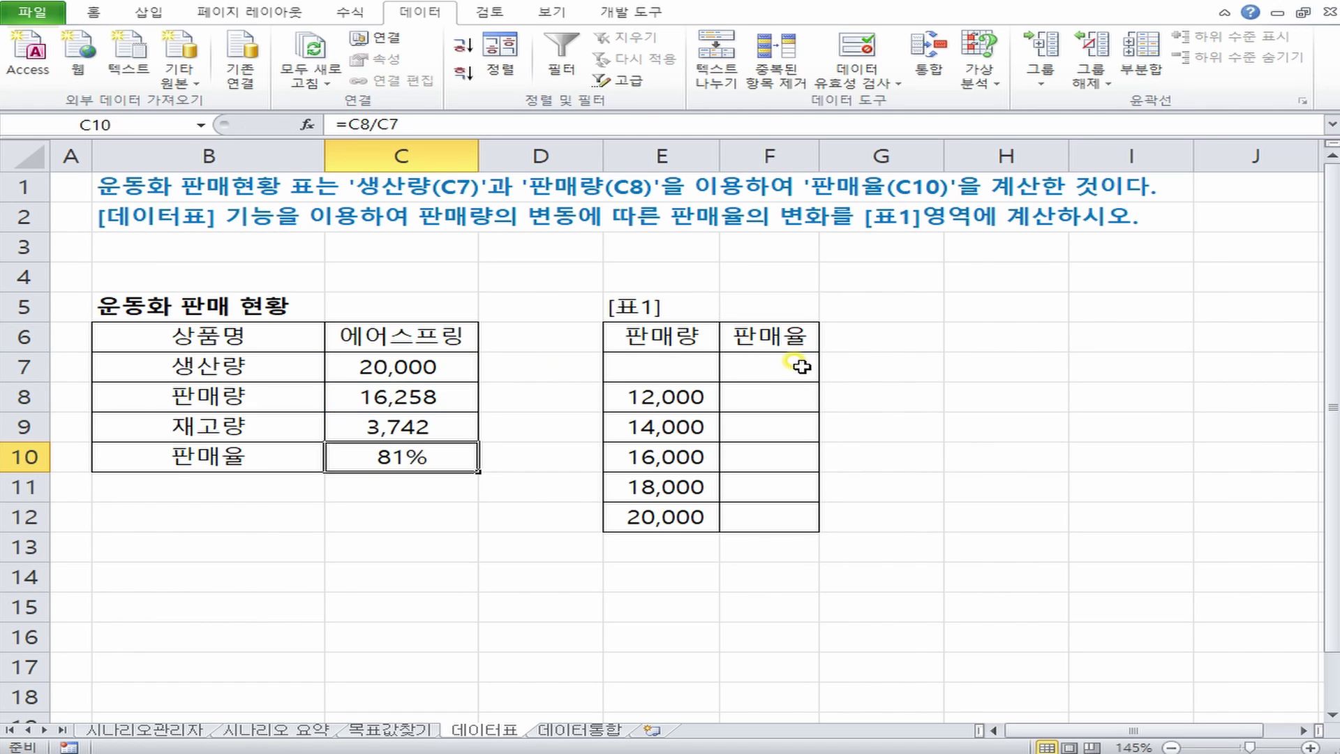
Enter the formula =C10 in F7 of [표1] to link it to the 판매율 result.
{"action": "left_click", "coordinate": [797, 366]}
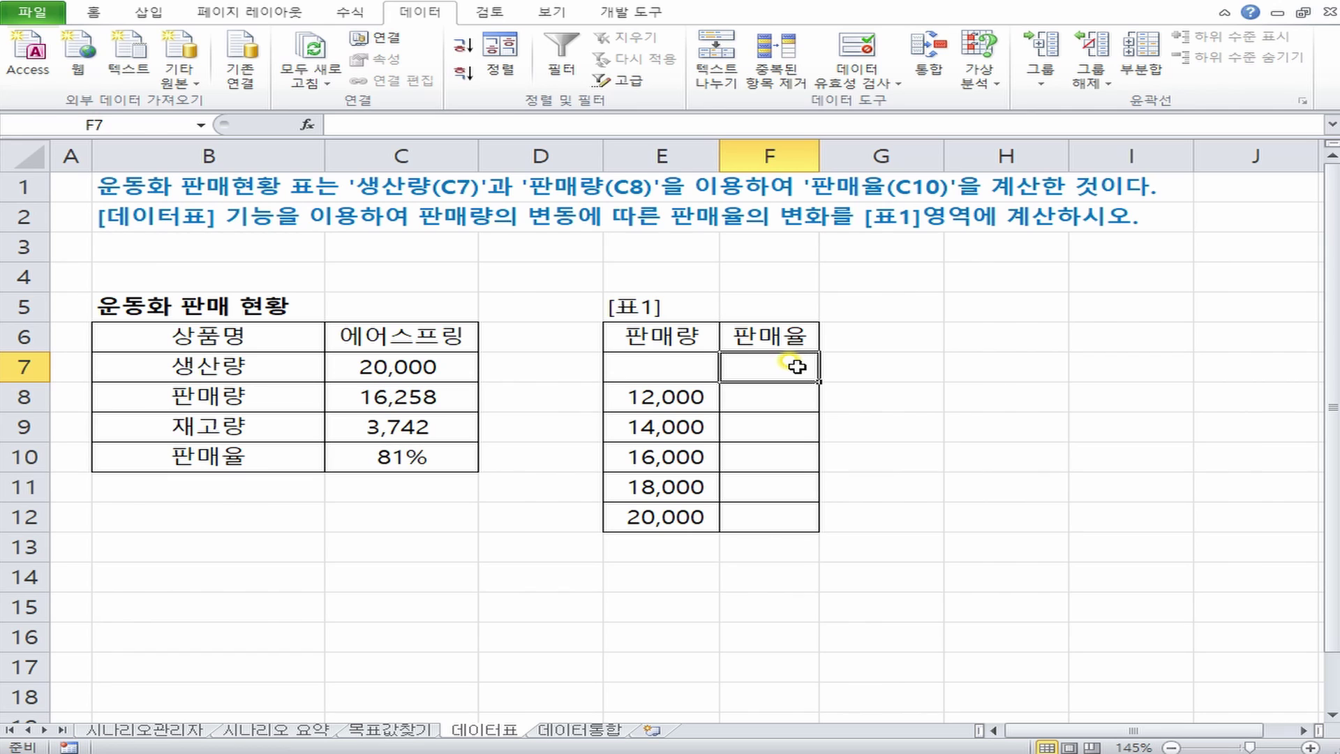
{"action": "type", "text": "="}
{"action": "left_click", "coordinate": [391, 457]}
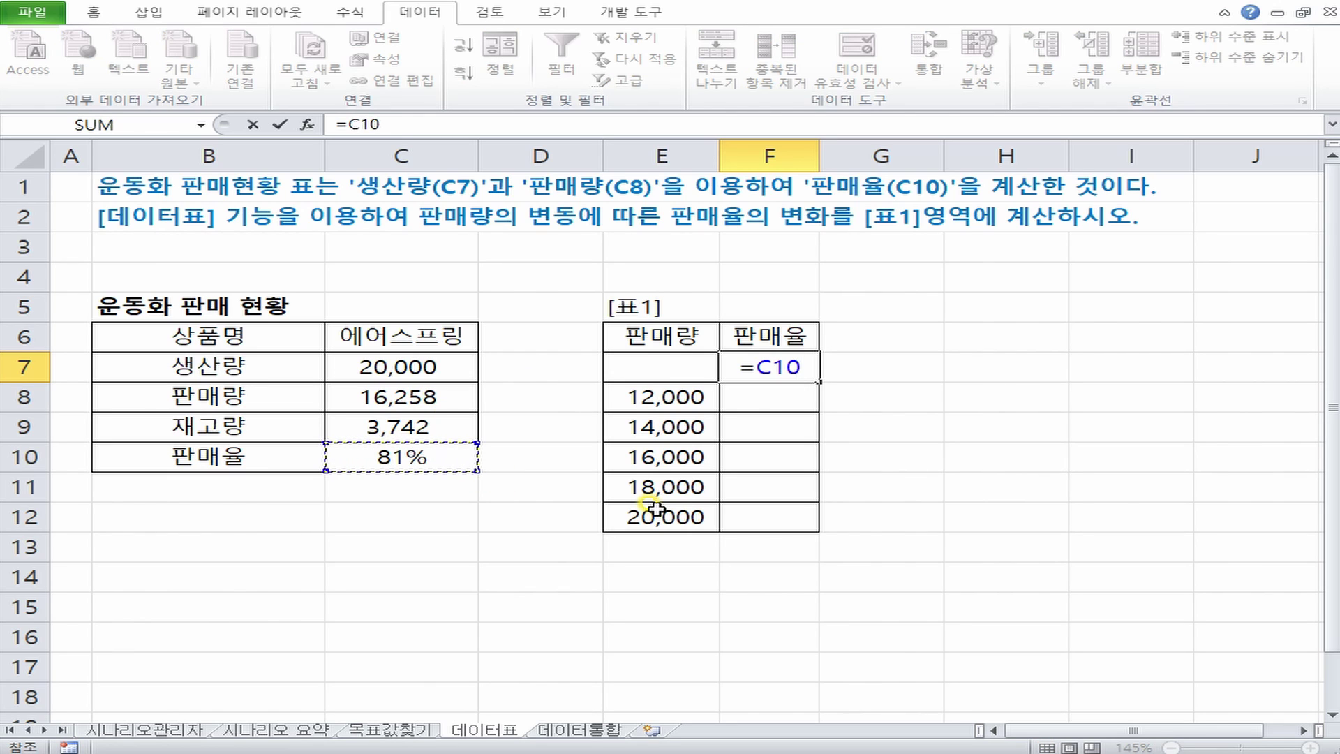
{"action": "key", "text": "Return"}
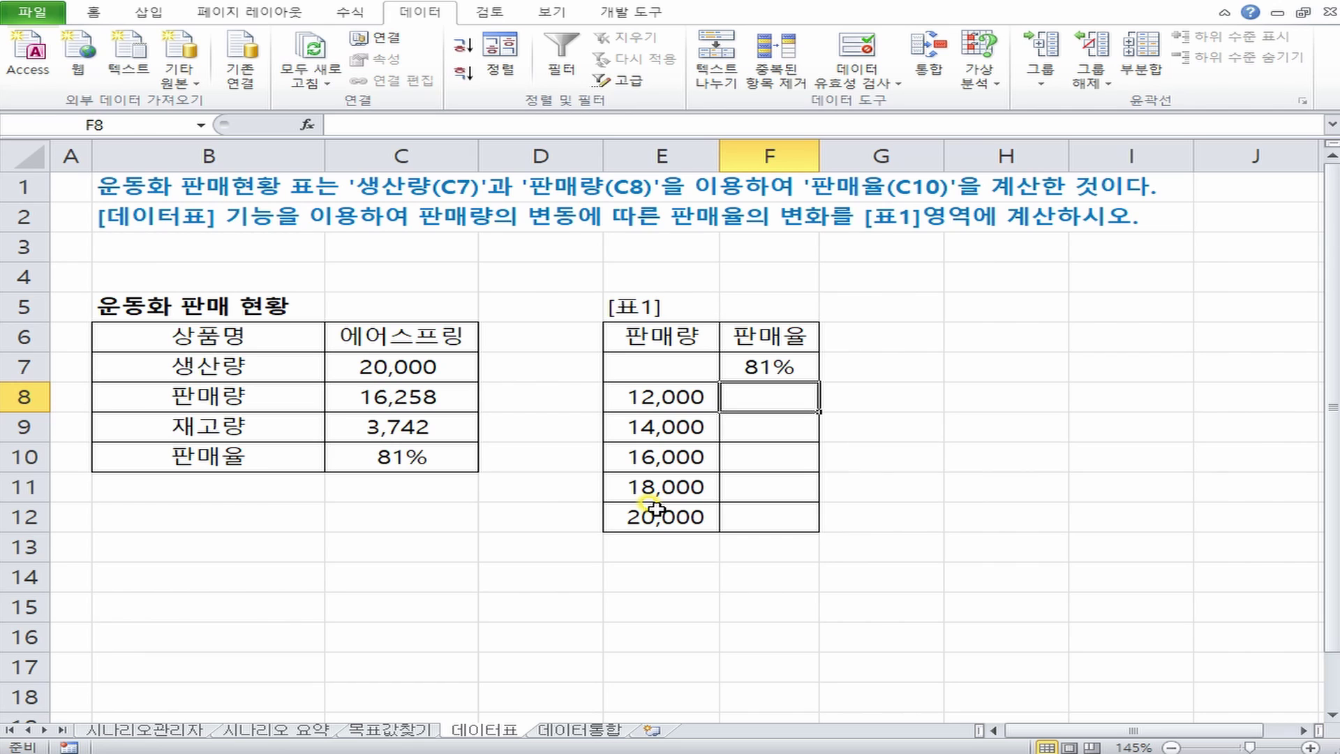
Inspect the 생산량 and 판매량 cells C7:C8, the 판매율 formula in C10, and the linked formula in F7.
{"action": "left_click_drag", "start_coordinate": [356, 367], "coordinate": [391, 392]}
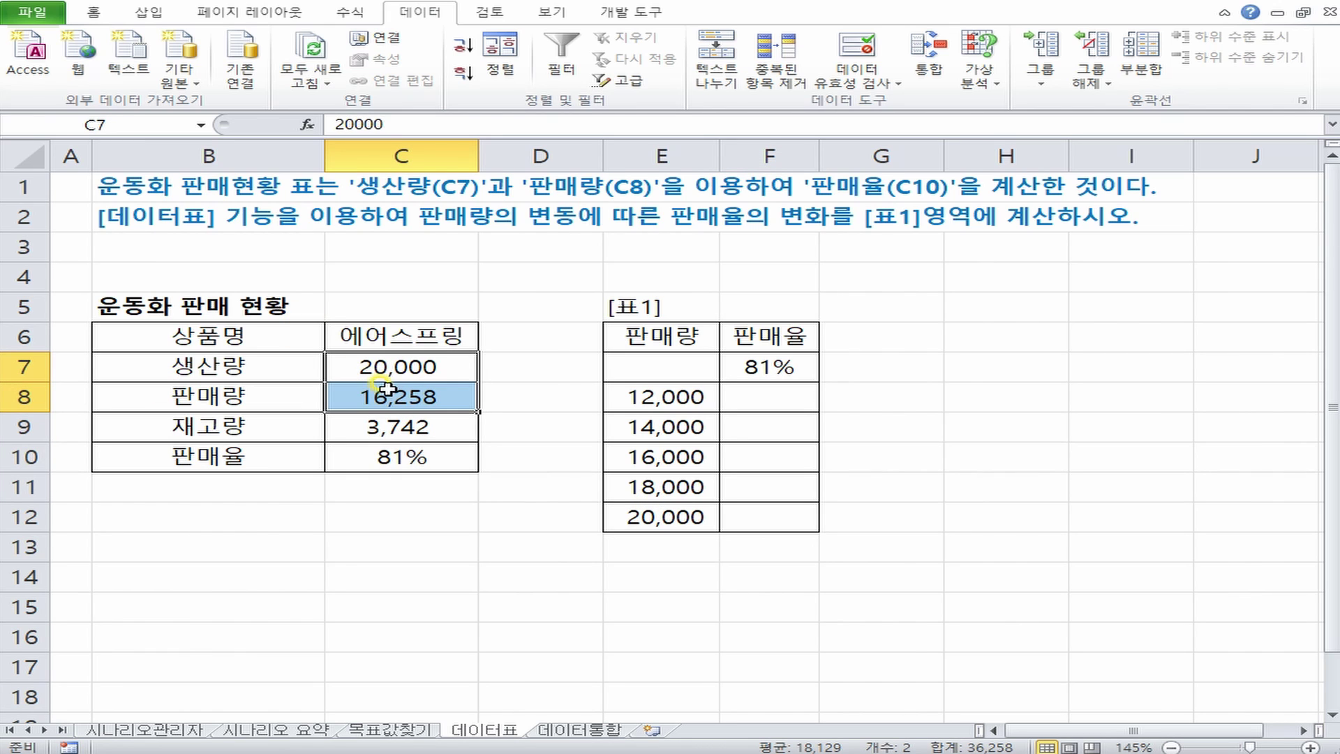
{"action": "left_click", "coordinate": [383, 458]}
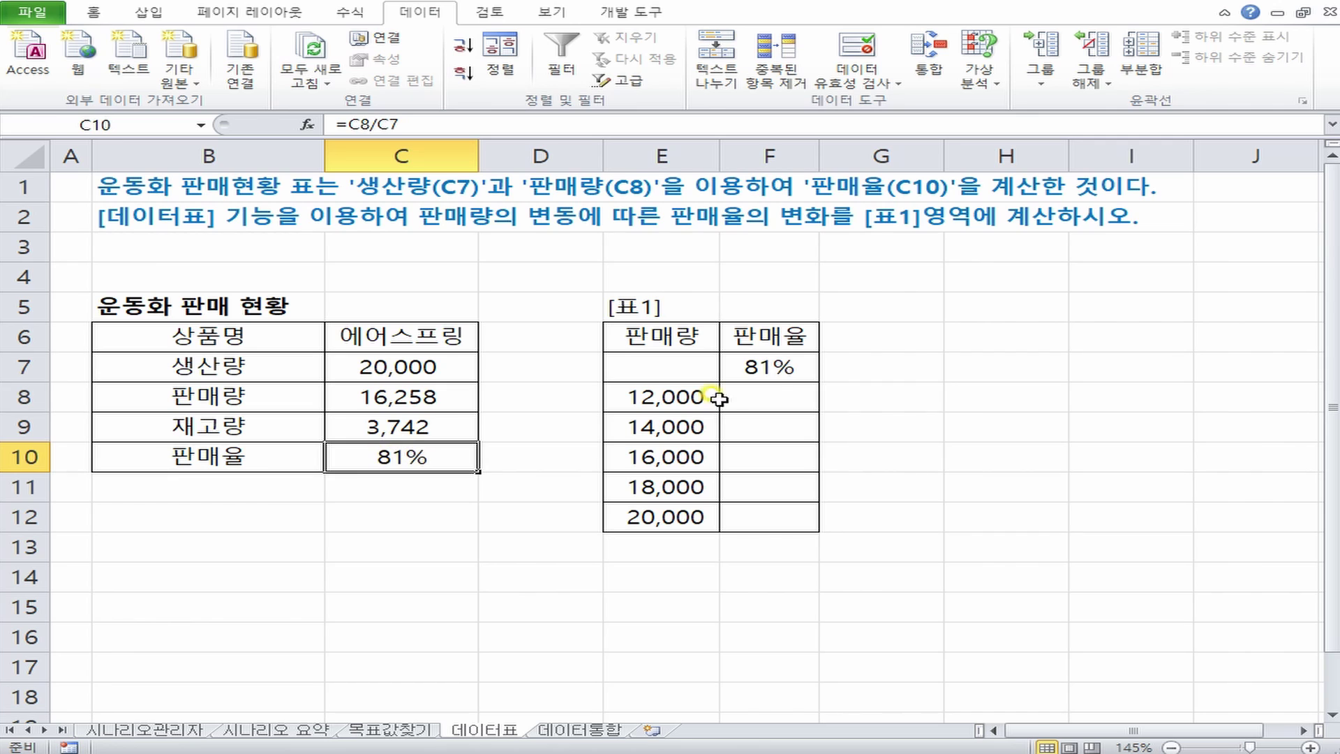
{"action": "left_click", "coordinate": [771, 367]}
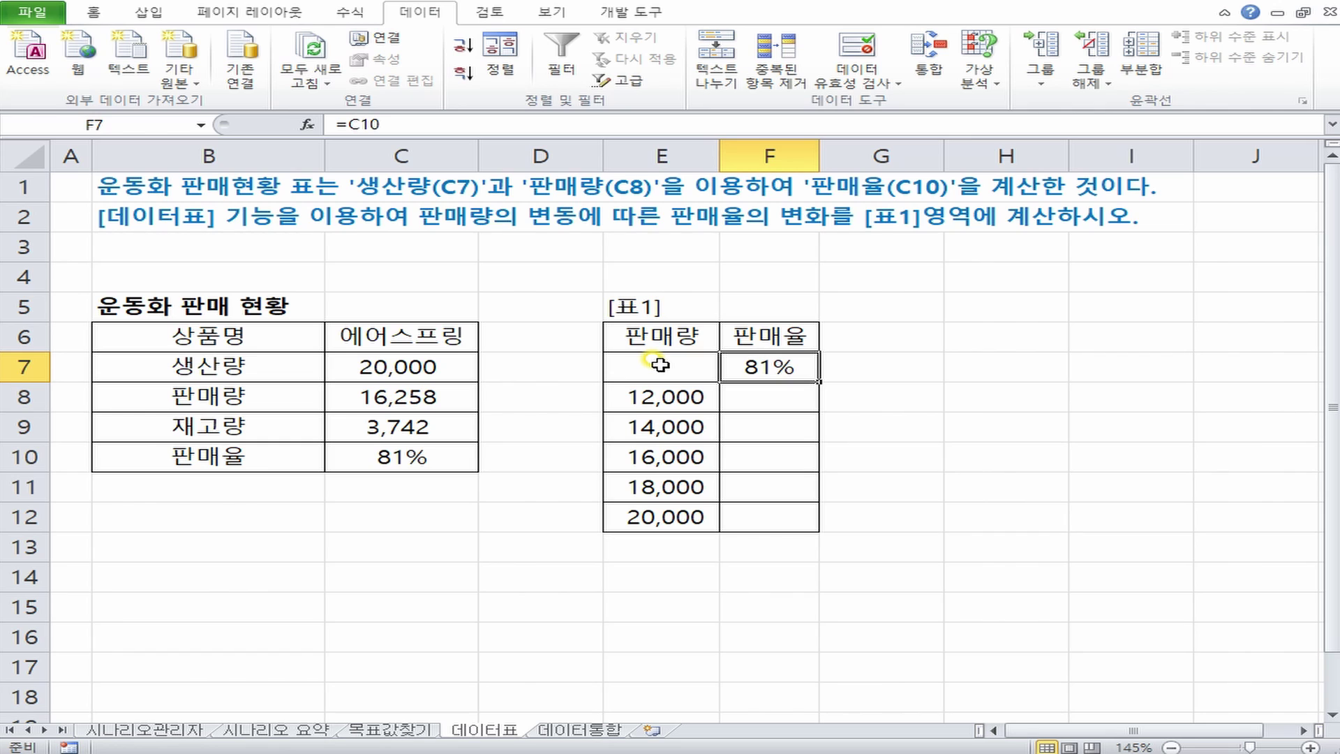
Create a what-if data table over E7:F12 of [표1], using the 판매량 cell C8 as the column input cell.
{"action": "left_click_drag", "start_coordinate": [661, 363], "coordinate": [761, 516]}
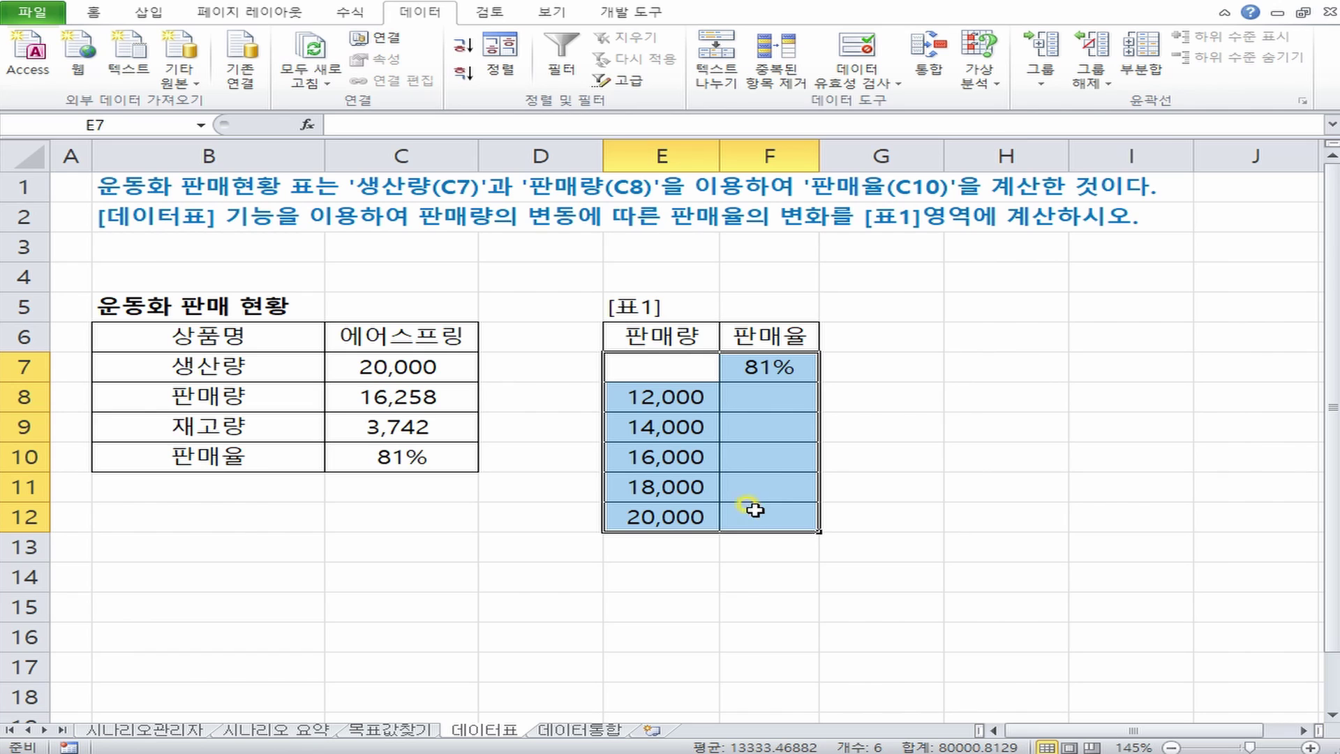
{"action": "left_click", "coordinate": [980, 56]}
{"action": "left_click", "coordinate": [1048, 142]}
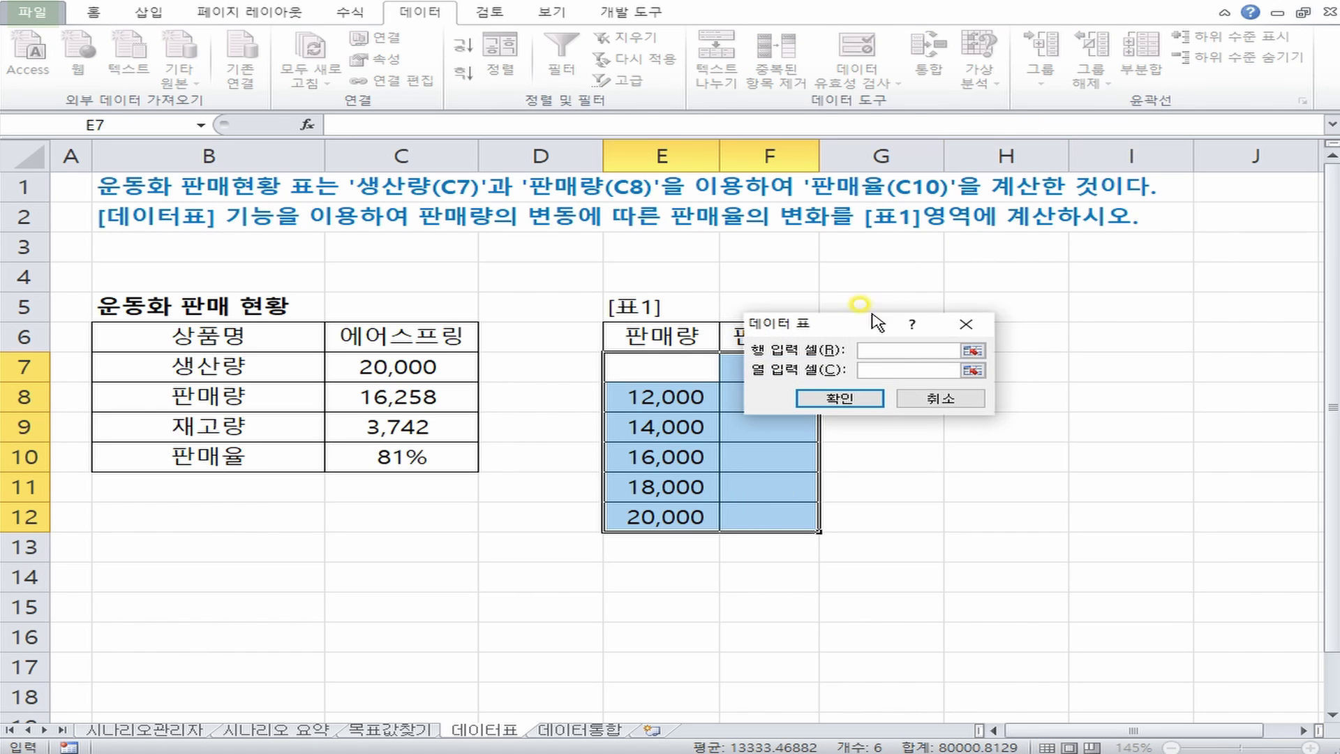
{"action": "left_click_drag", "start_coordinate": [877, 323], "coordinate": [565, 207]}
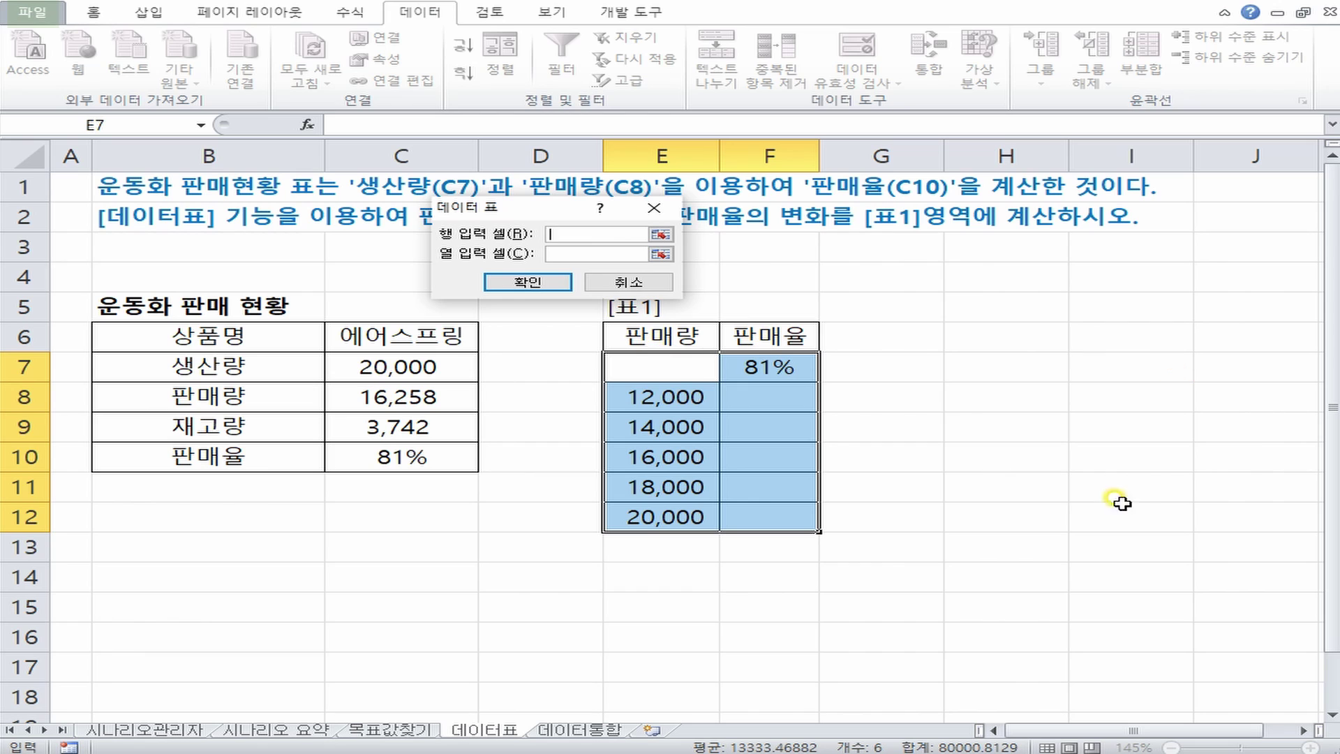
{"action": "left_click_drag", "start_coordinate": [532, 210], "coordinate": [338, 202]}
{"action": "left_click", "coordinate": [431, 229]}
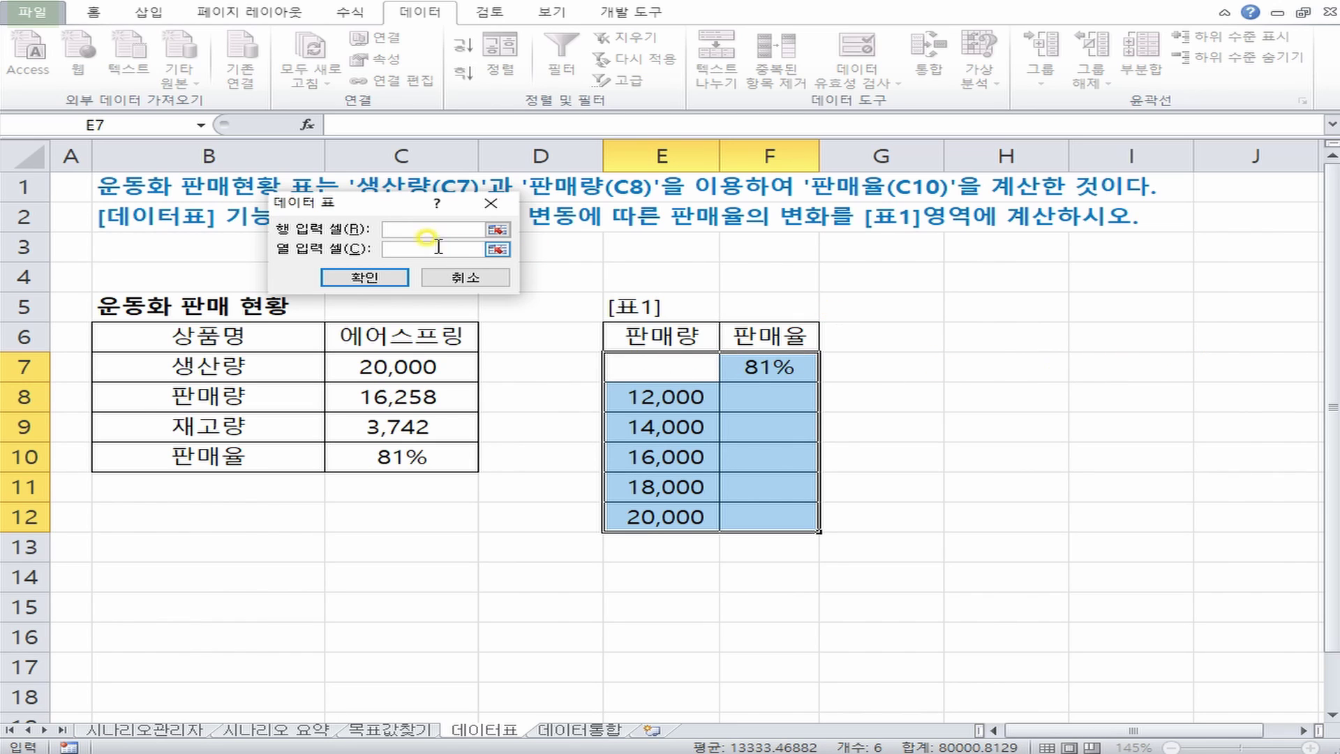
{"action": "left_click", "coordinate": [387, 250]}
{"action": "left_click", "coordinate": [426, 248]}
{"action": "left_click", "coordinate": [366, 398]}
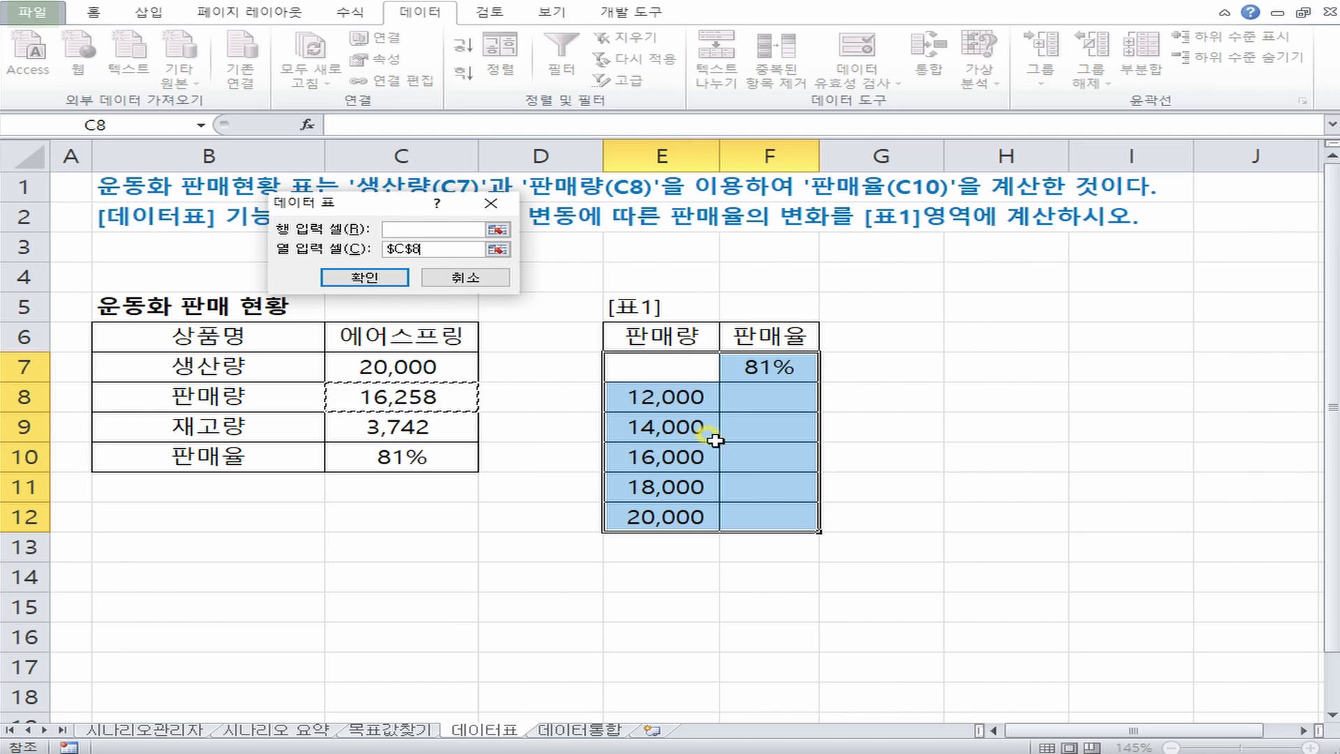
{"action": "left_click", "coordinate": [364, 277]}
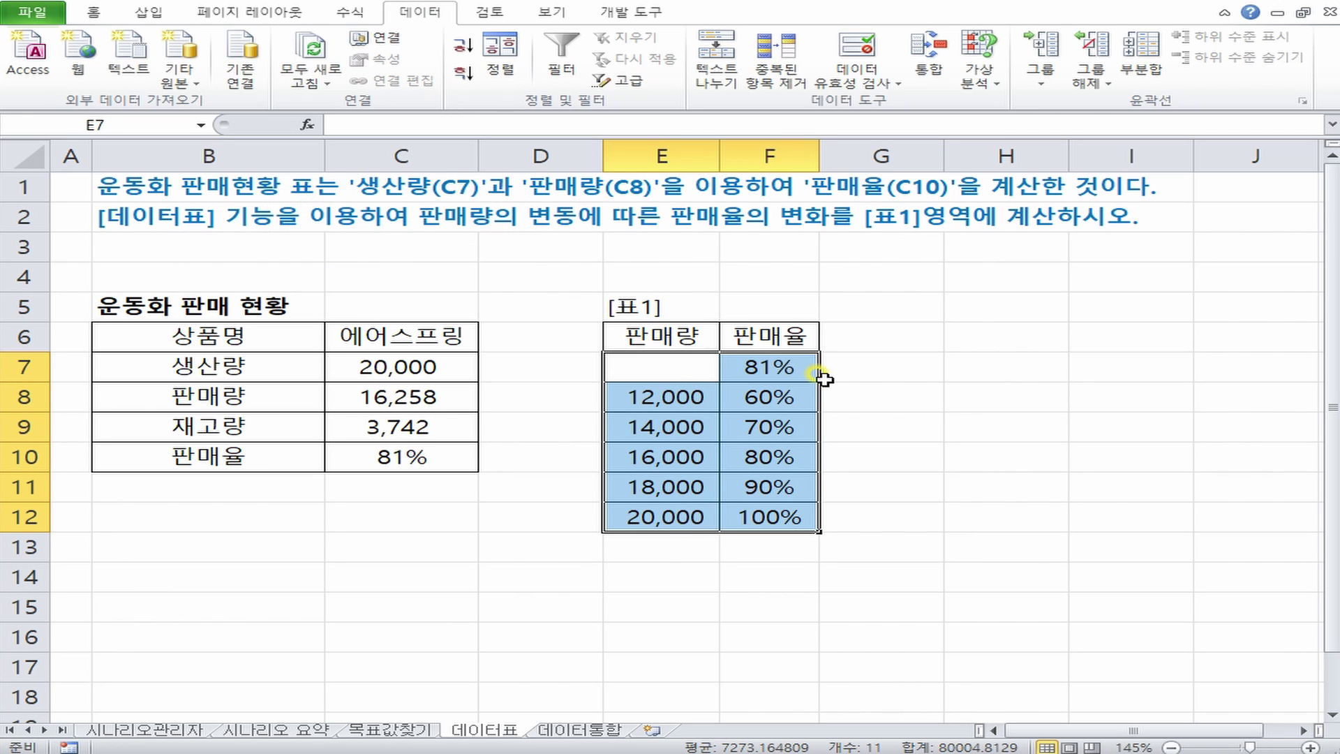
Review the formula link in F7 and the C8 reference within the 판매율 formula in C10.
{"action": "left_click", "coordinate": [768, 367]}
{"action": "double_click", "coordinate": [768, 366]}
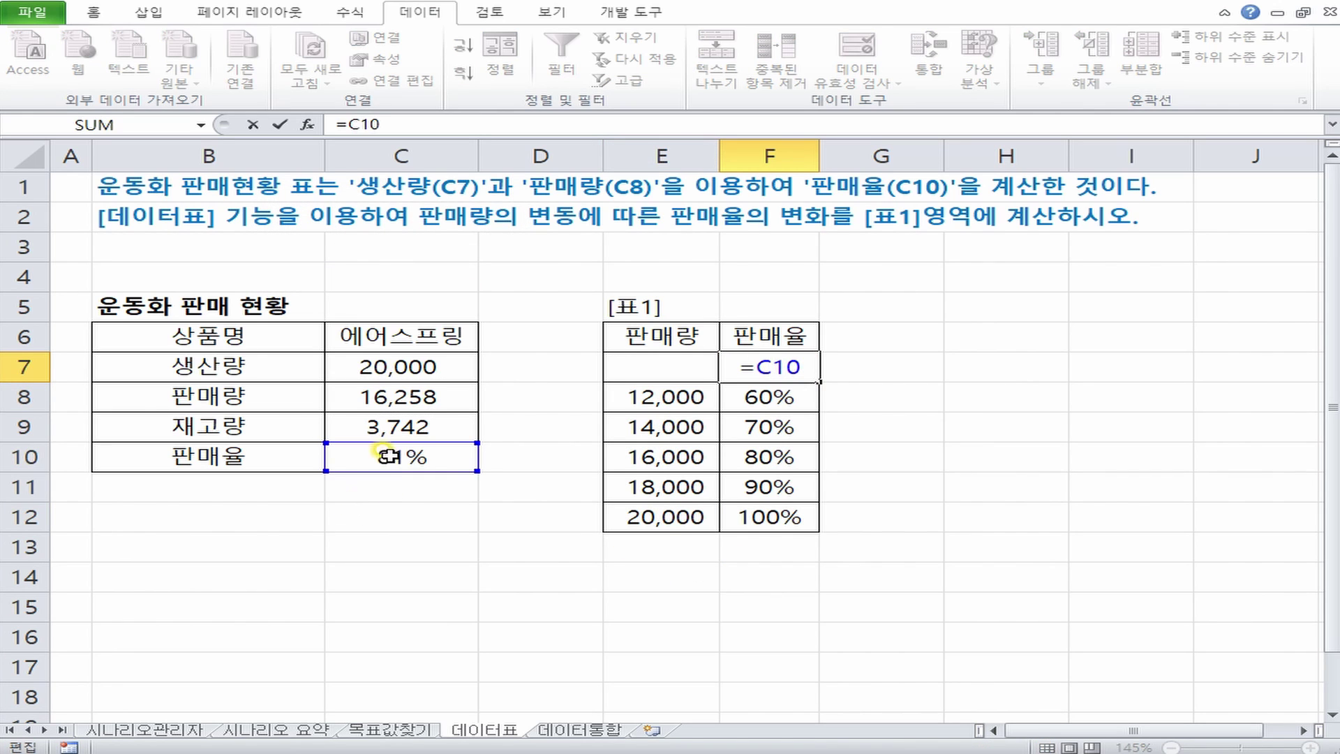
{"action": "left_click", "coordinate": [412, 457]}
{"action": "double_click", "coordinate": [412, 457]}
{"action": "left_click_drag", "start_coordinate": [374, 457], "coordinate": [405, 458]}
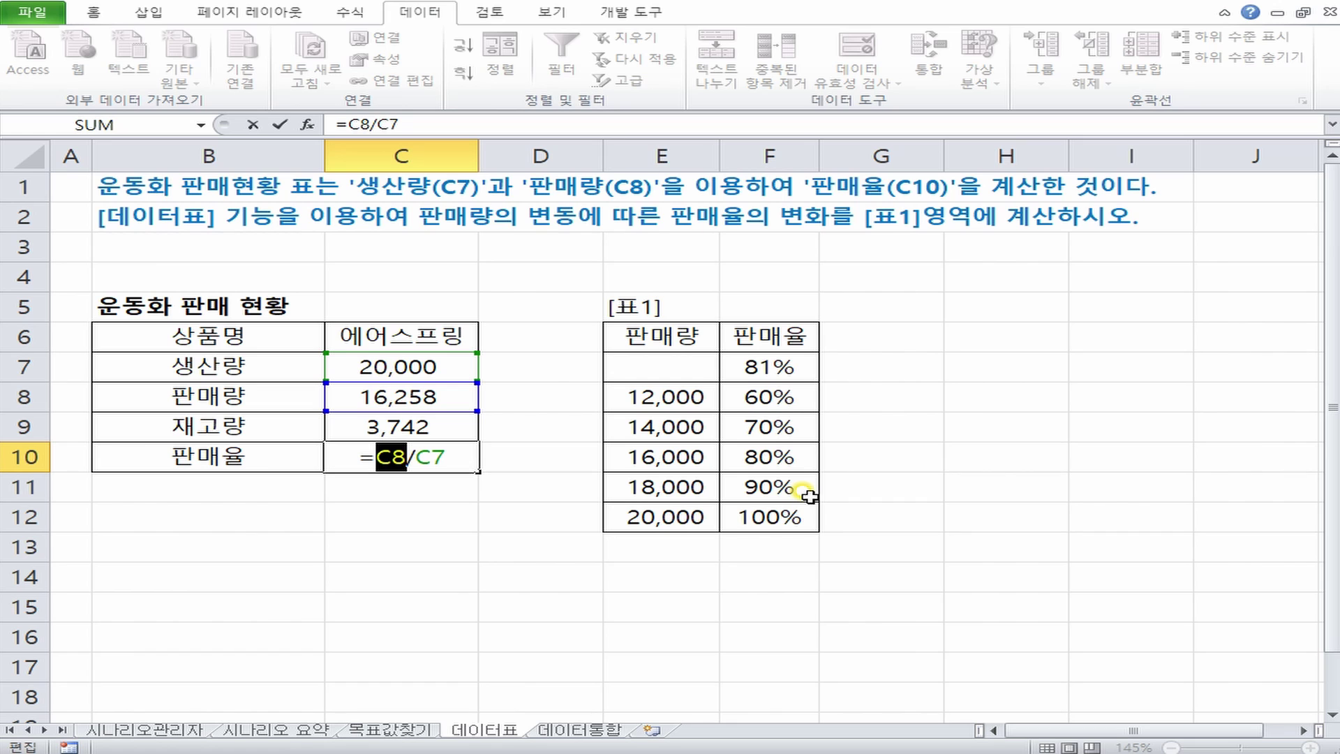
On the 데이터통합 sheet, start a consolidation for F14:H19 of [표4] with 평균 as the function.
{"action": "left_click", "coordinate": [593, 729]}
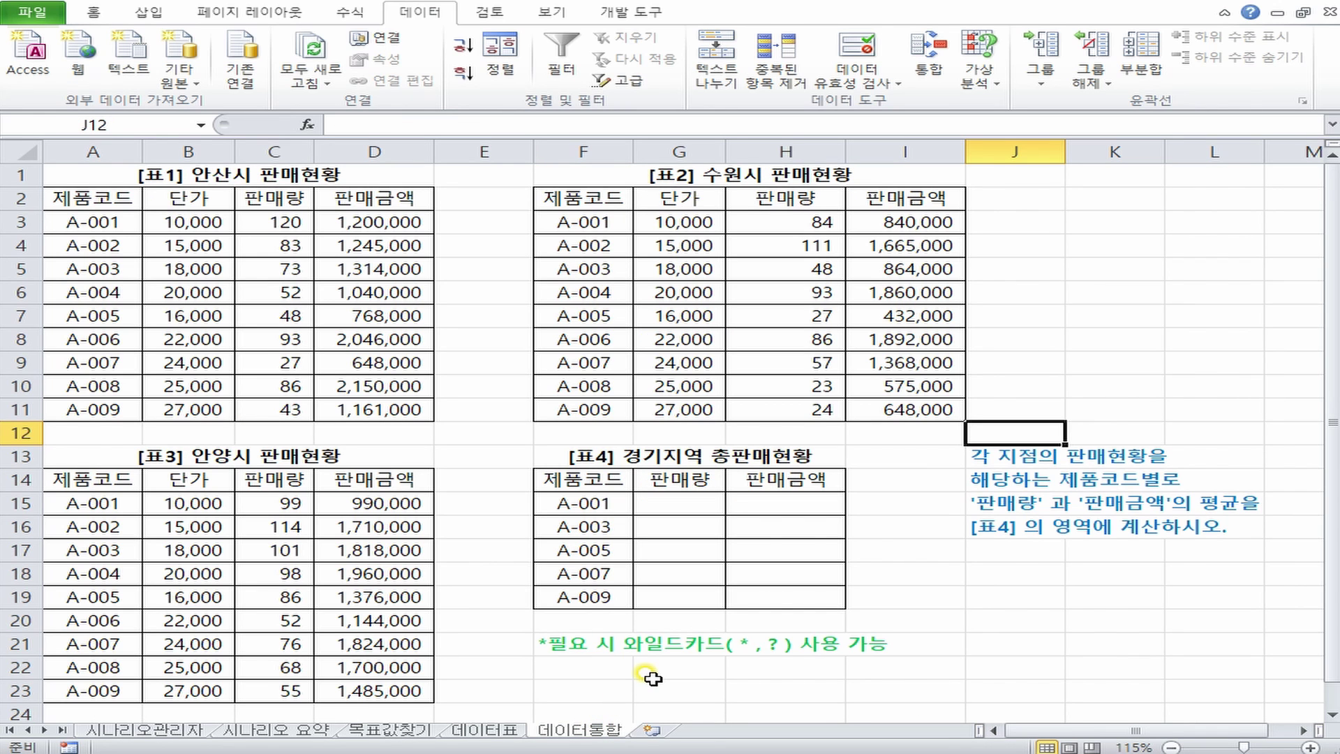
{"action": "left_click", "coordinate": [474, 457]}
{"action": "left_click_drag", "start_coordinate": [568, 479], "coordinate": [770, 608]}
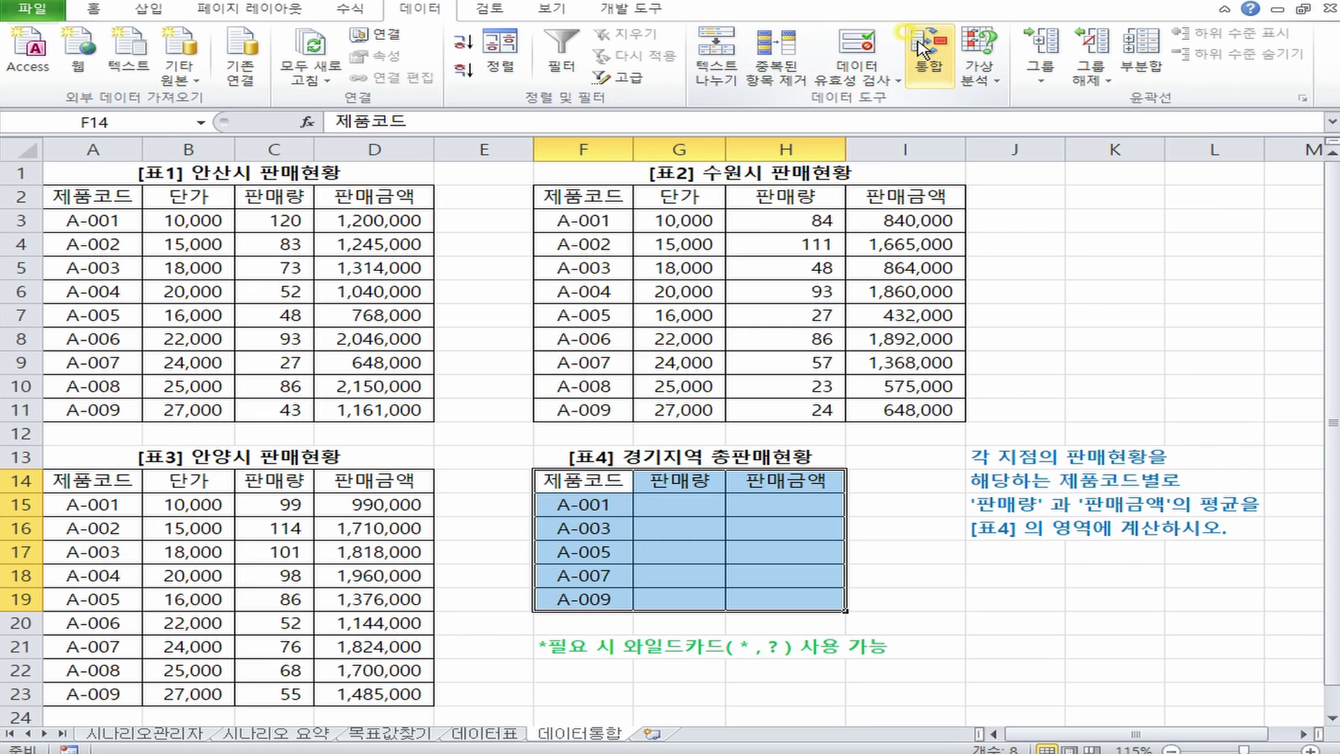
{"action": "left_click", "coordinate": [927, 68]}
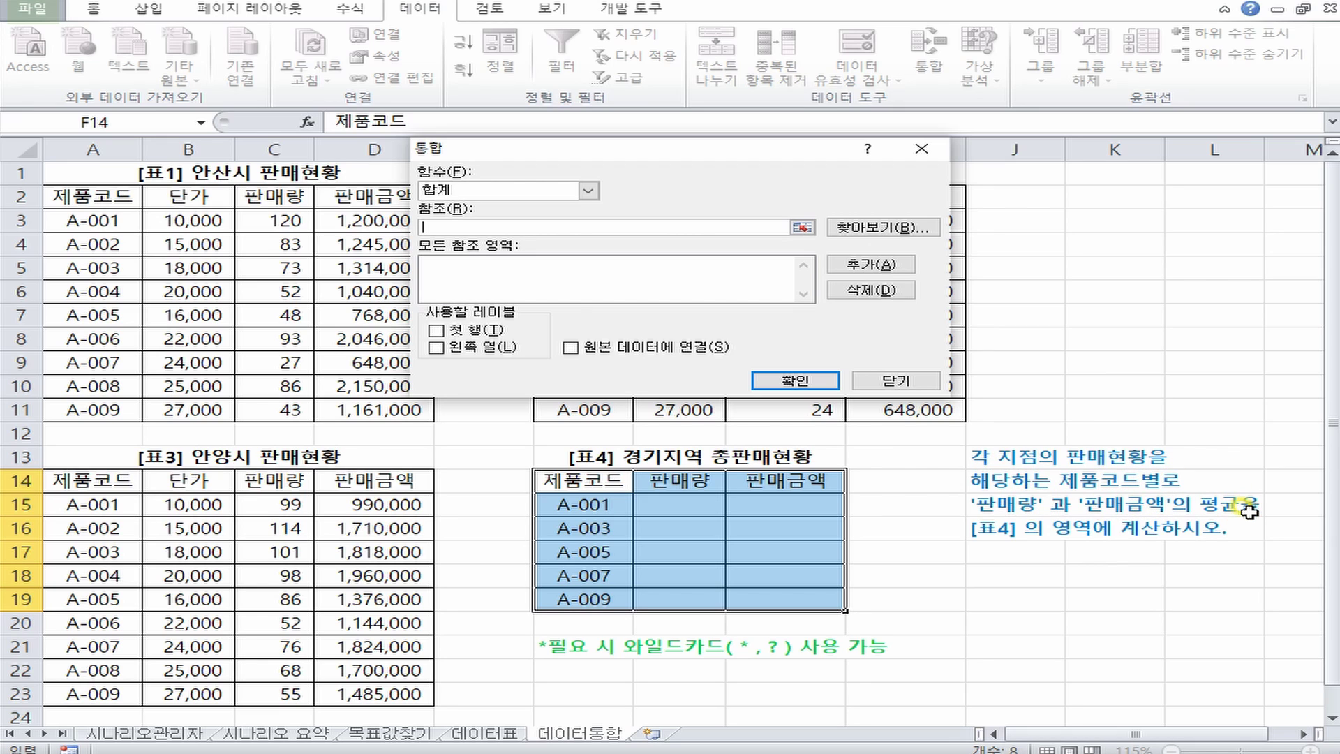
{"action": "left_click", "coordinate": [465, 187]}
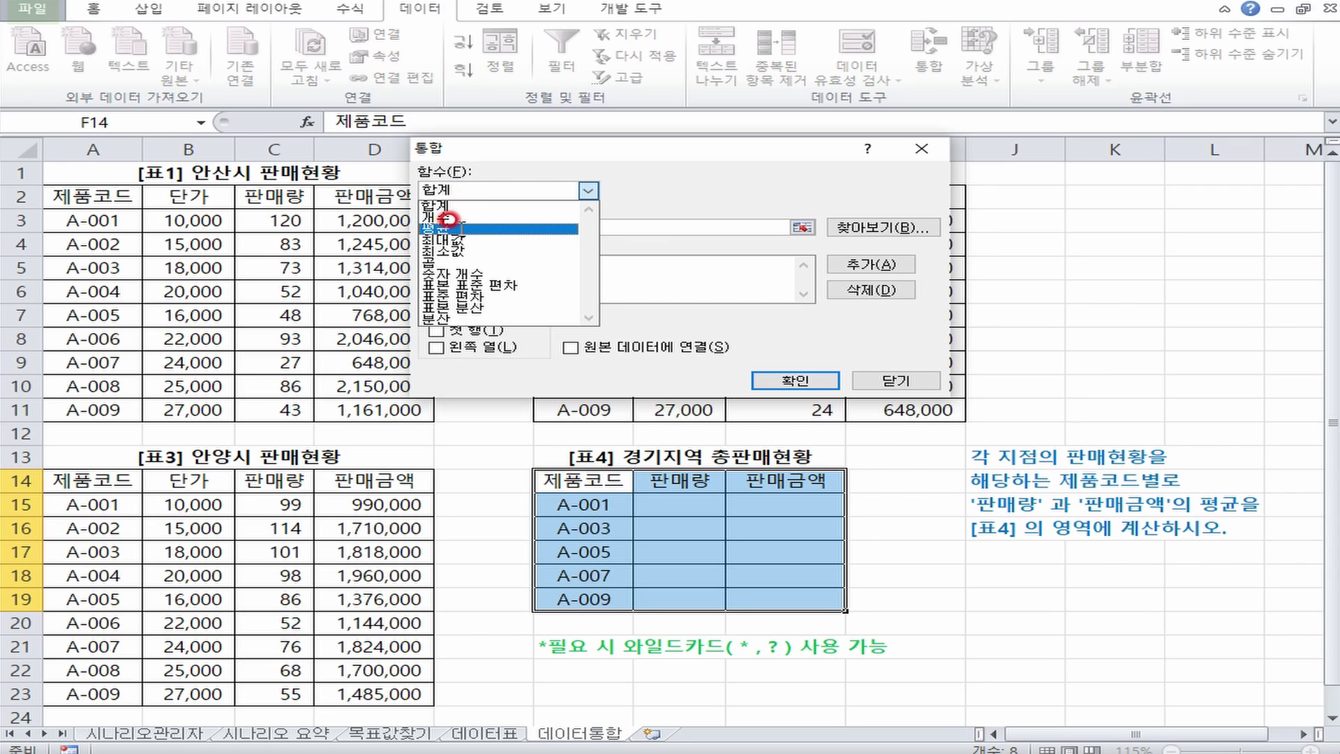
{"action": "left_click", "coordinate": [448, 222]}
{"action": "left_click", "coordinate": [449, 224]}
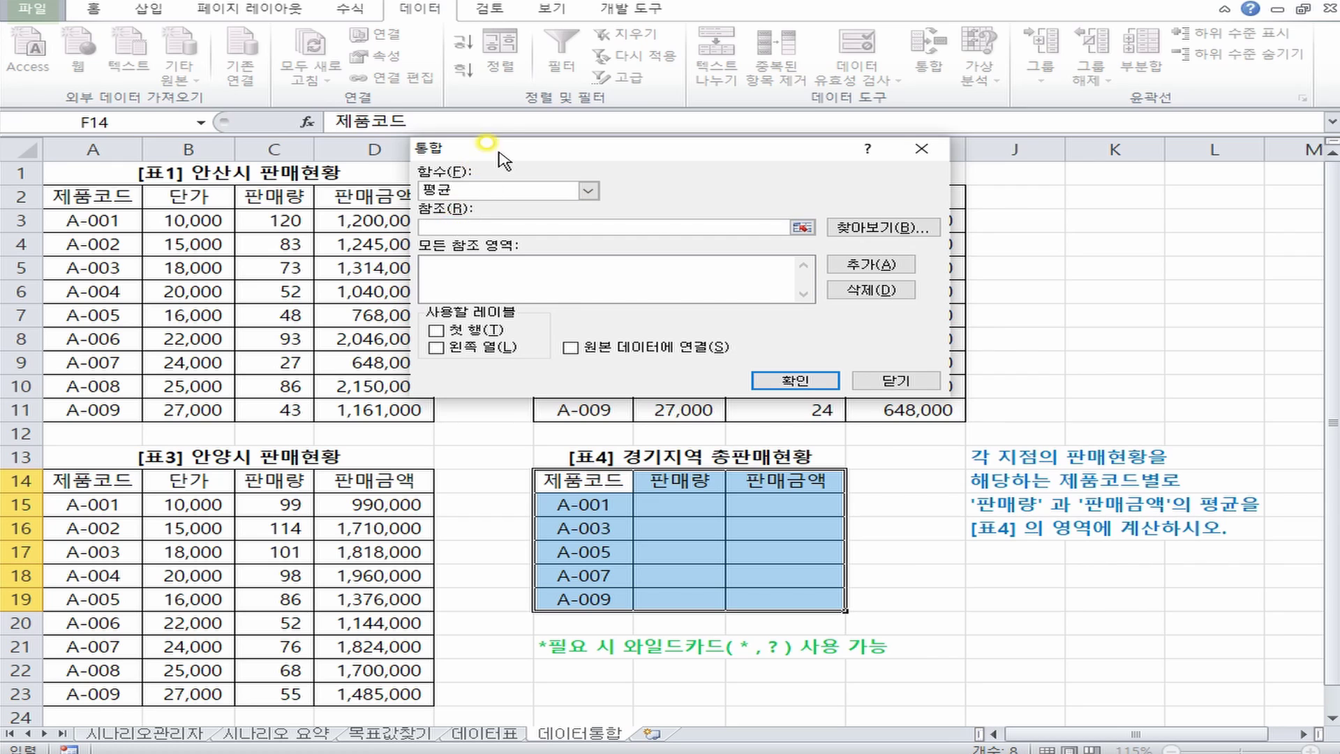
{"action": "left_click_drag", "start_coordinate": [506, 144], "coordinate": [558, 422]}
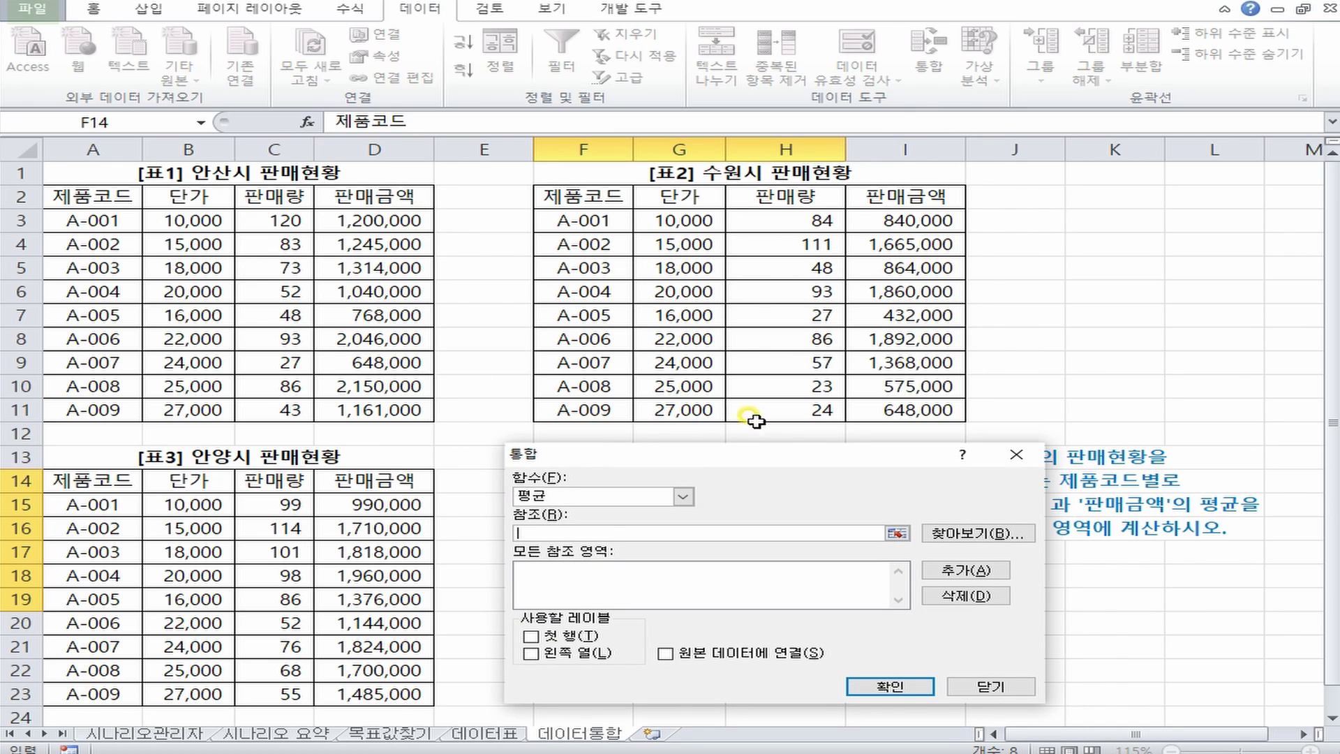
{"action": "left_click_drag", "start_coordinate": [112, 195], "coordinate": [347, 410]}
{"action": "left_click_drag", "start_coordinate": [678, 475], "coordinate": [981, 33]}
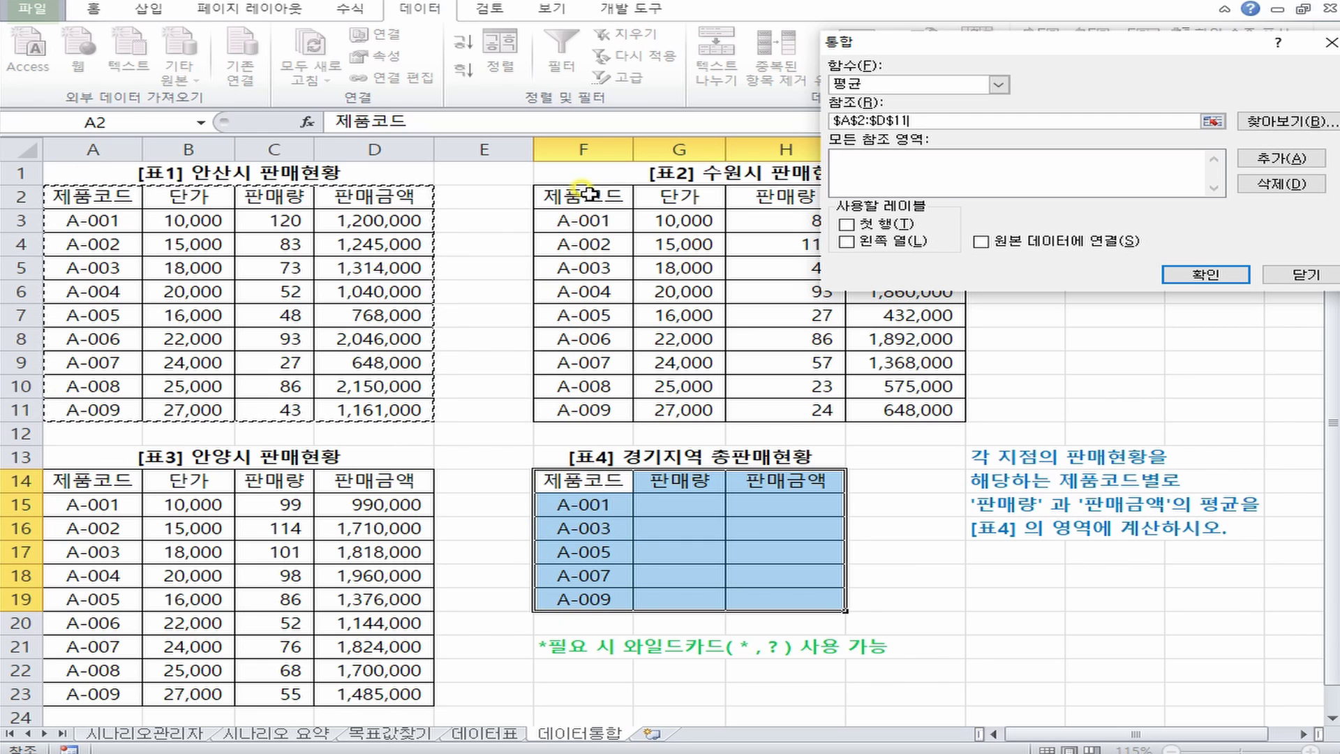
{"action": "left_click_drag", "start_coordinate": [590, 194], "coordinate": [890, 410]}
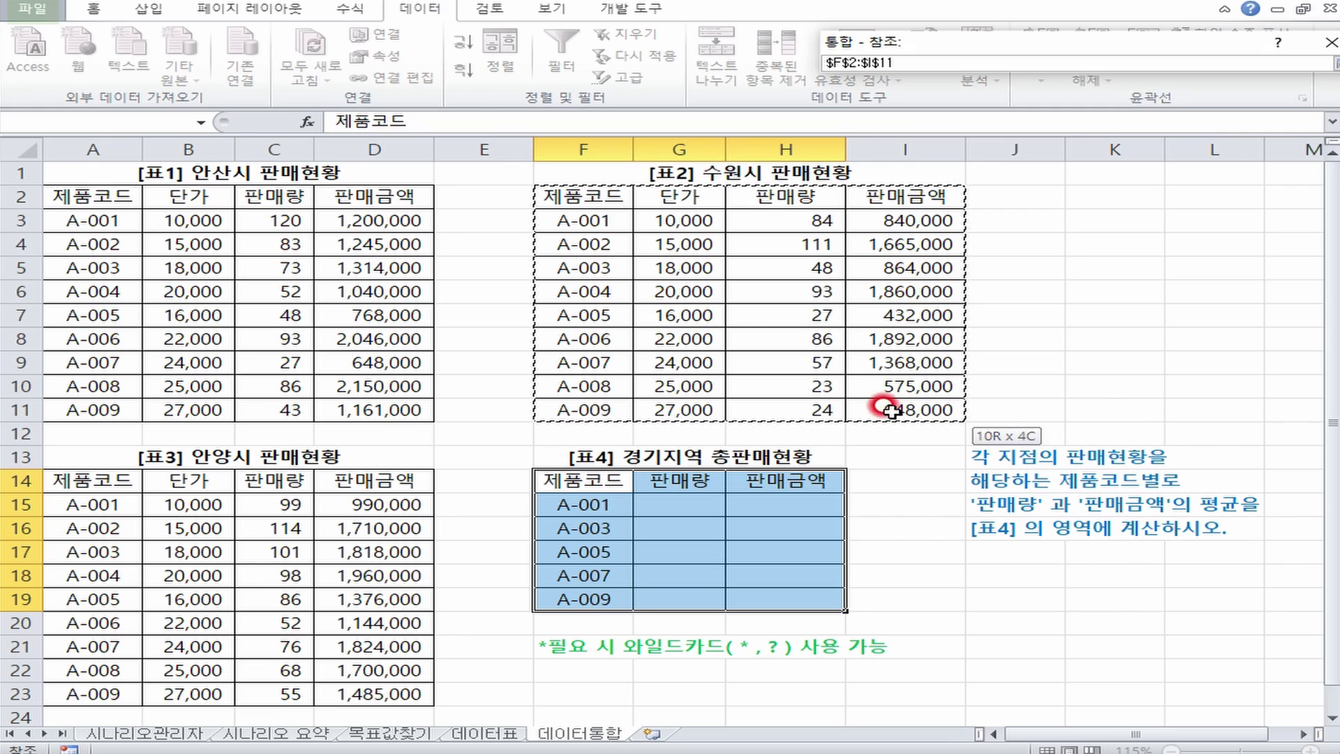
{"action": "left_click", "coordinate": [120, 196]}
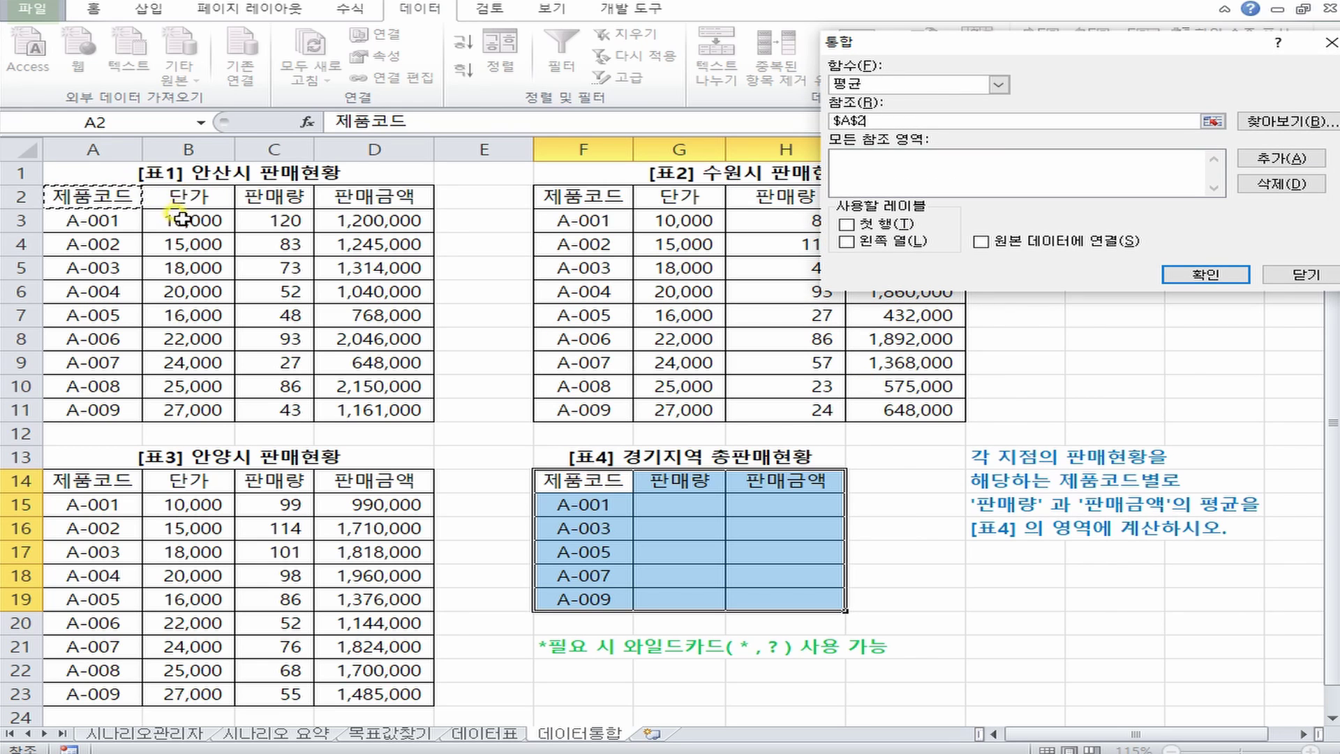
{"action": "left_click_drag", "start_coordinate": [188, 196], "coordinate": [363, 410]}
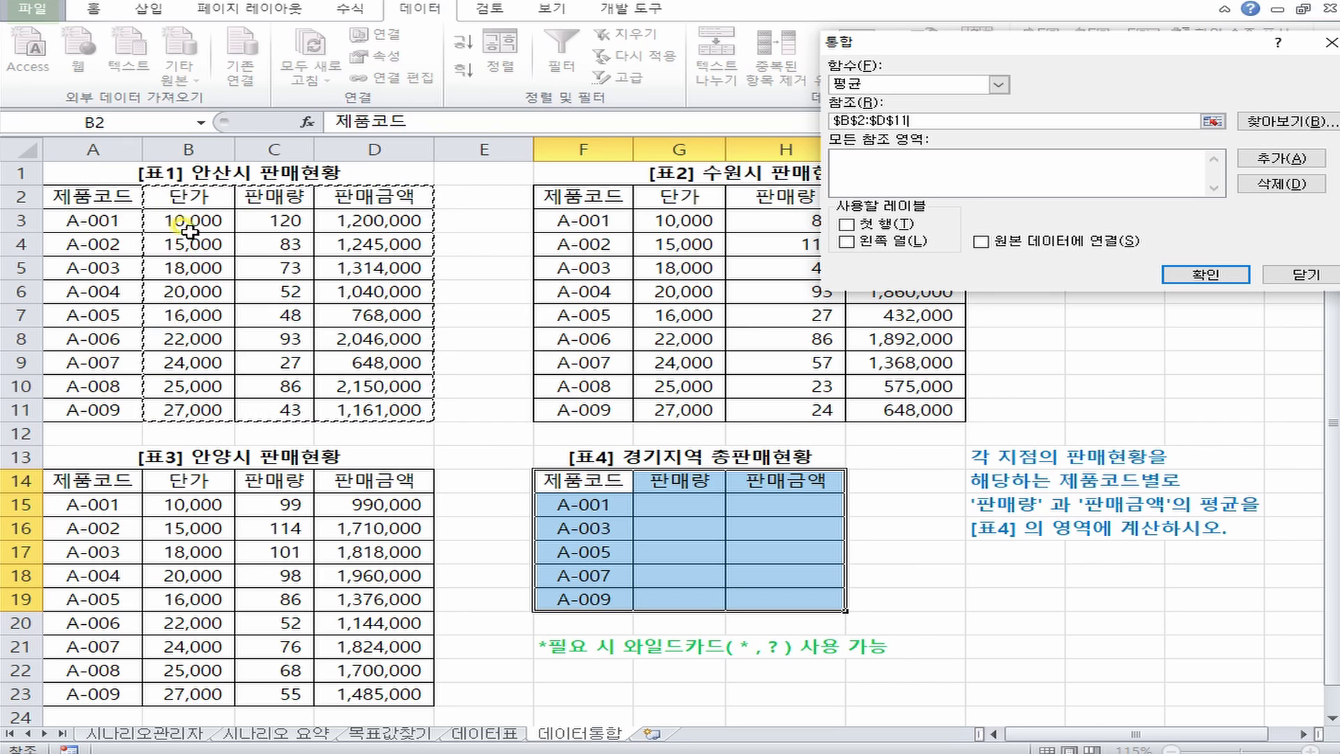
{"action": "left_click_drag", "start_coordinate": [188, 192], "coordinate": [377, 410]}
Add the [표1] range A2:D11 to the consolidation references.
{"action": "left_click_drag", "start_coordinate": [102, 193], "coordinate": [386, 408]}
{"action": "left_click_drag", "start_coordinate": [116, 194], "coordinate": [398, 405]}
{"action": "left_click", "coordinate": [1281, 157]}
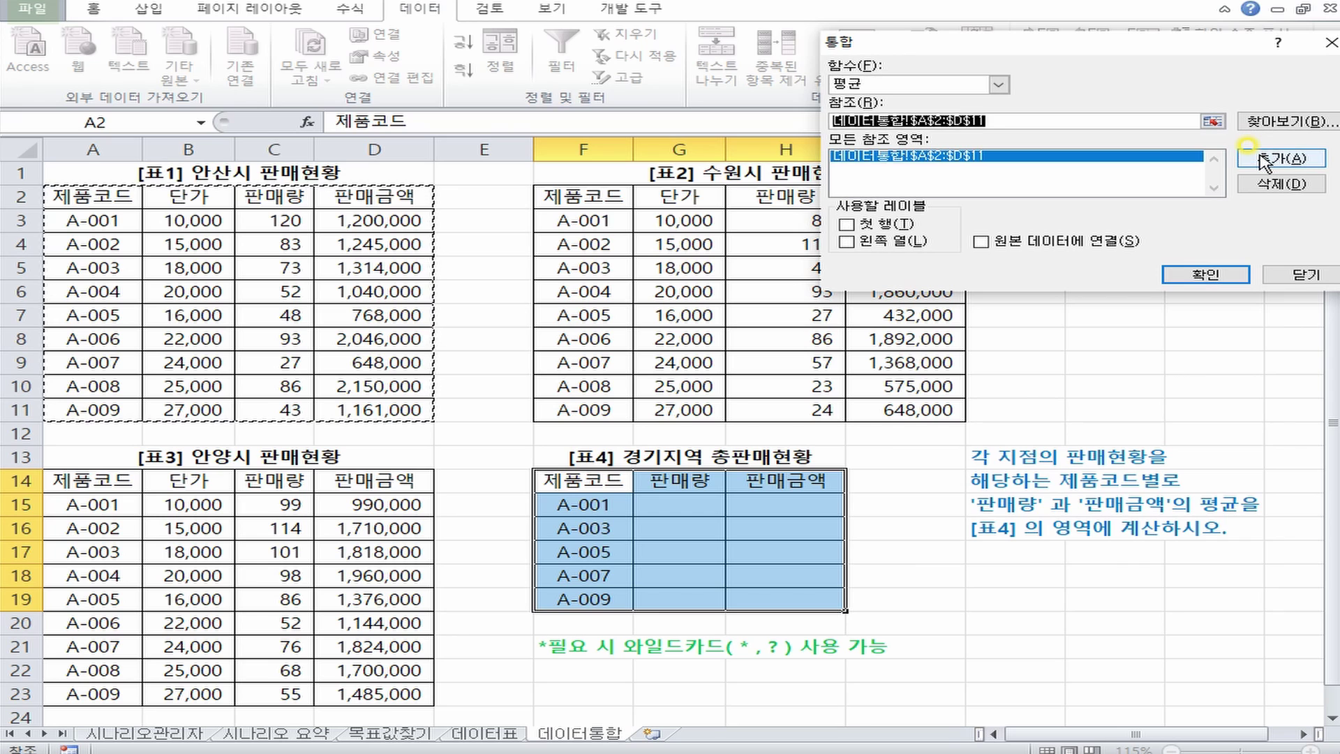
Add the [표2] range F2:I11 and the [표3] range A14:D23 to the consolidation references.
{"action": "left_click_drag", "start_coordinate": [611, 202], "coordinate": [864, 410]}
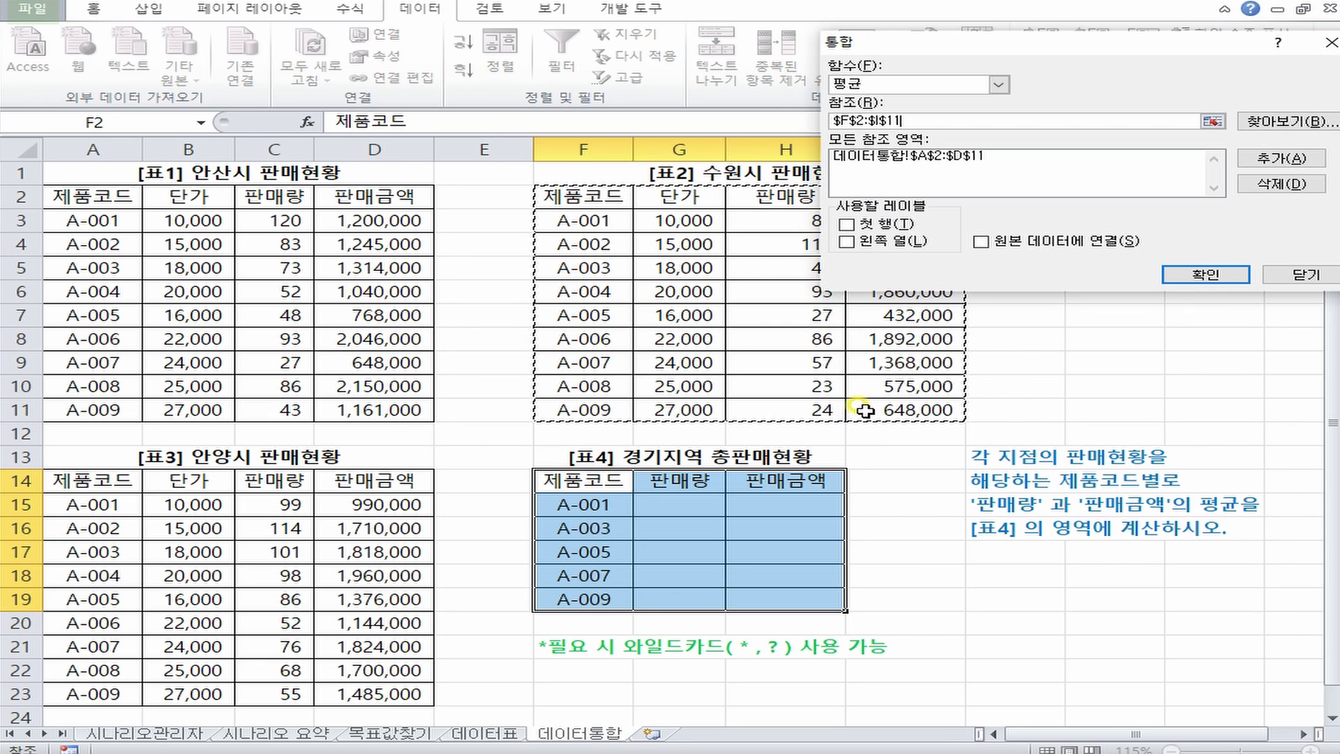
{"action": "left_click", "coordinate": [1272, 157]}
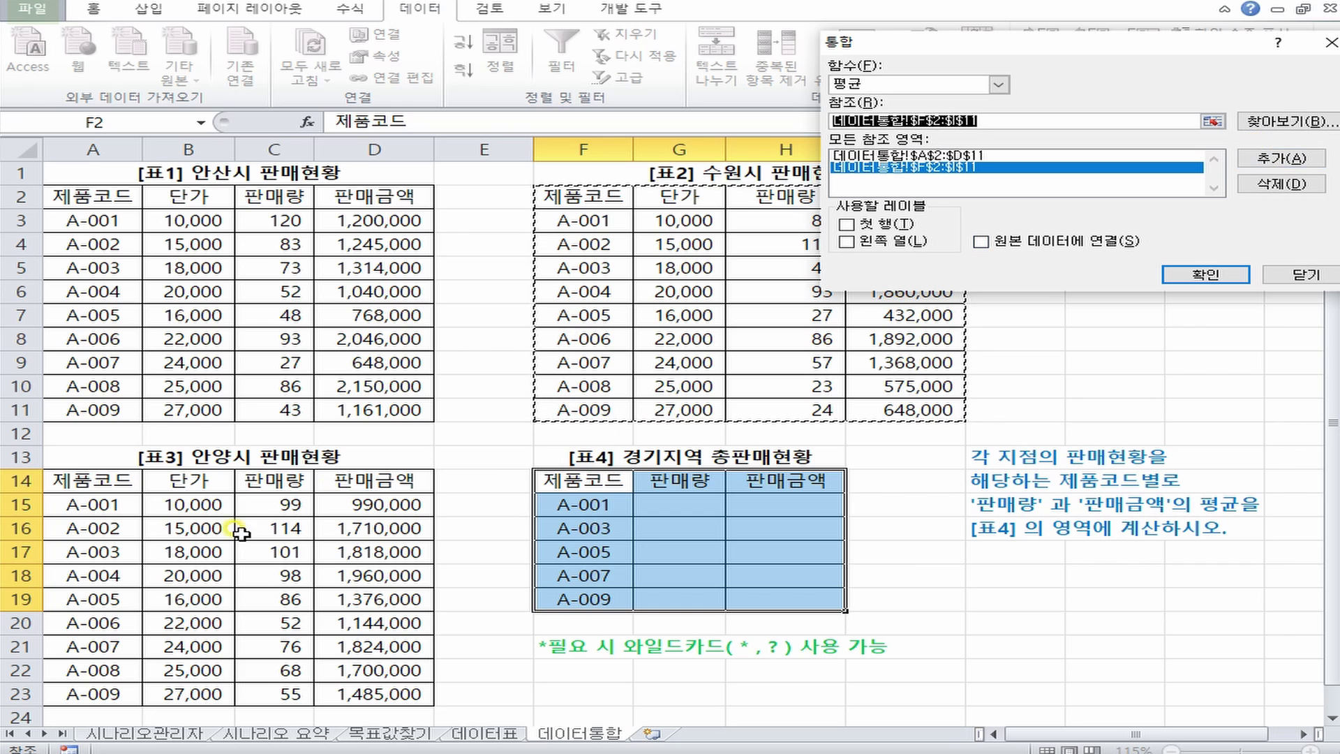
{"action": "left_click", "coordinate": [75, 479]}
{"action": "left_click_drag", "start_coordinate": [75, 479], "coordinate": [328, 696]}
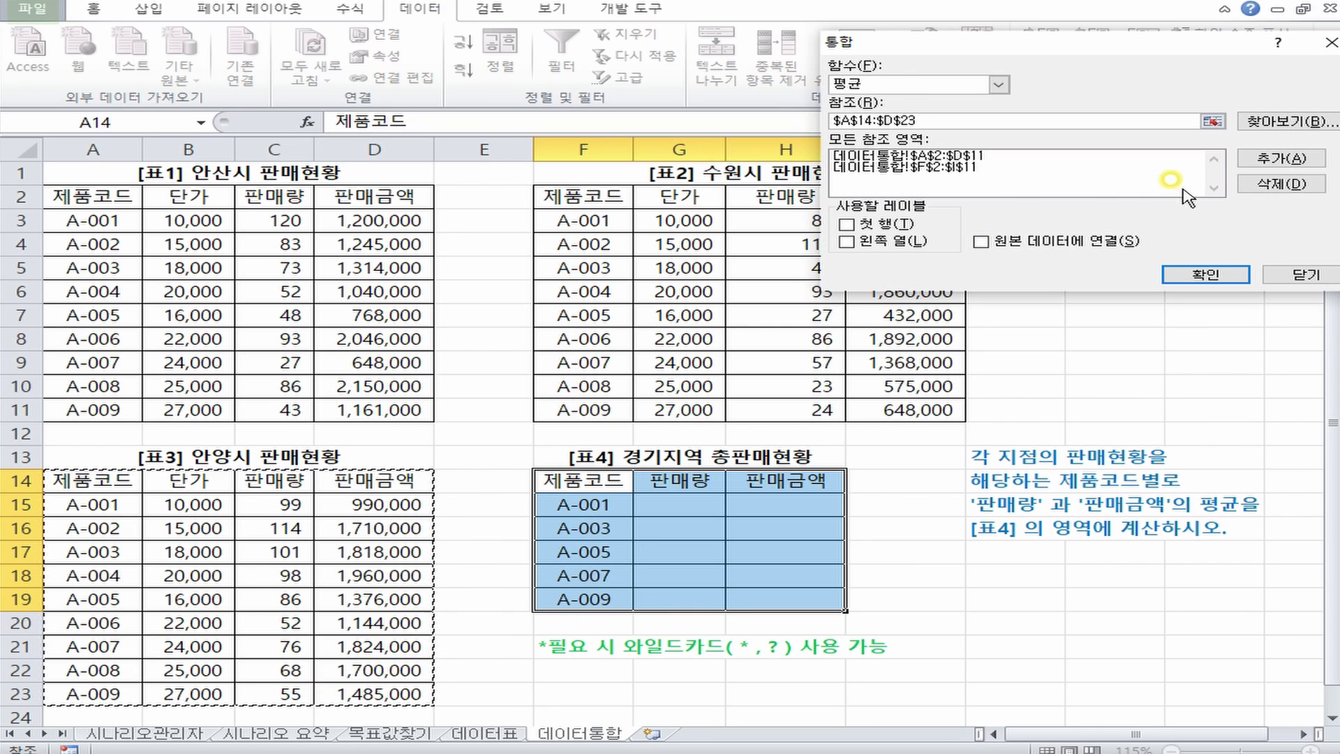
{"action": "left_click", "coordinate": [1246, 157]}
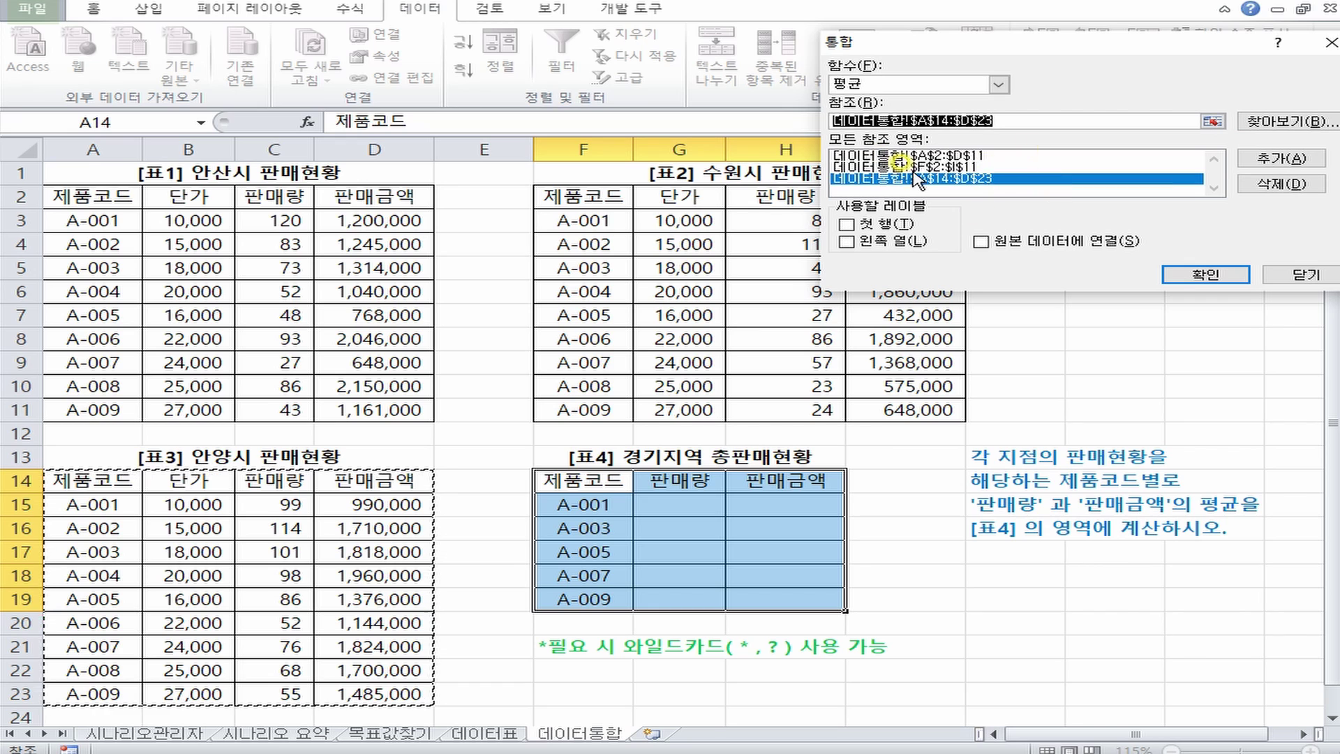
Use both 첫 행 and 왼쪽 열 as labels, and run the consolidation into [표4].
{"action": "left_click", "coordinate": [866, 223]}
{"action": "left_click", "coordinate": [881, 242]}
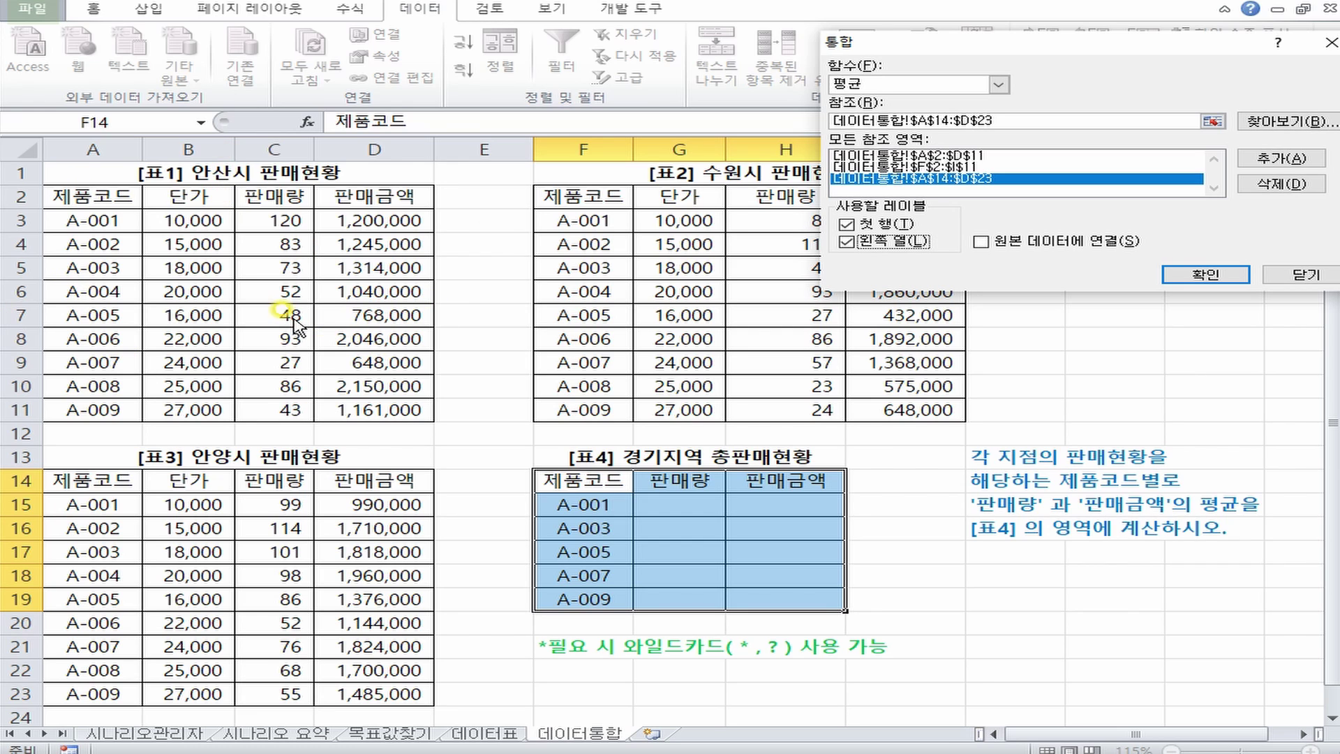
{"action": "left_click", "coordinate": [1206, 275]}
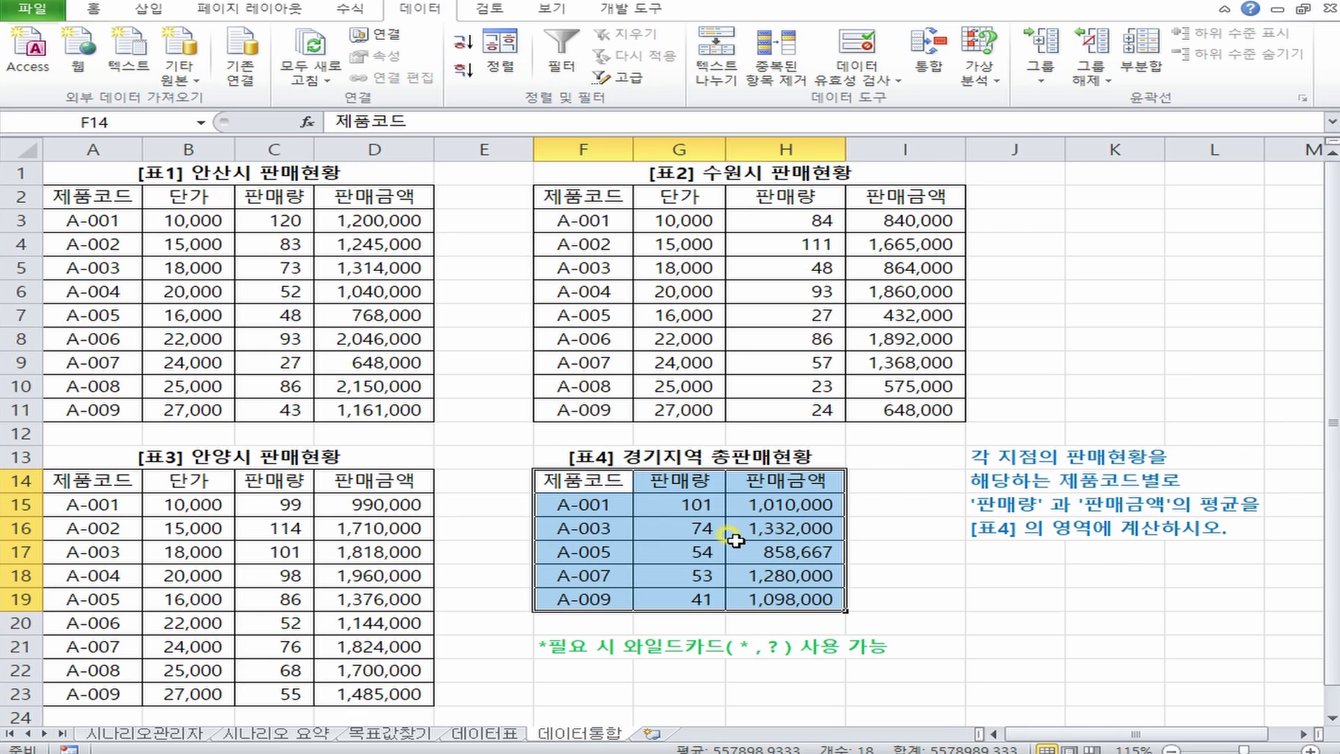
Examine the wildcard note in F21 and the 제품코드 values listed in [표1], [표2] and [표3].
{"action": "left_click", "coordinate": [594, 647]}
{"action": "left_click_drag", "start_coordinate": [598, 647], "coordinate": [890, 658]}
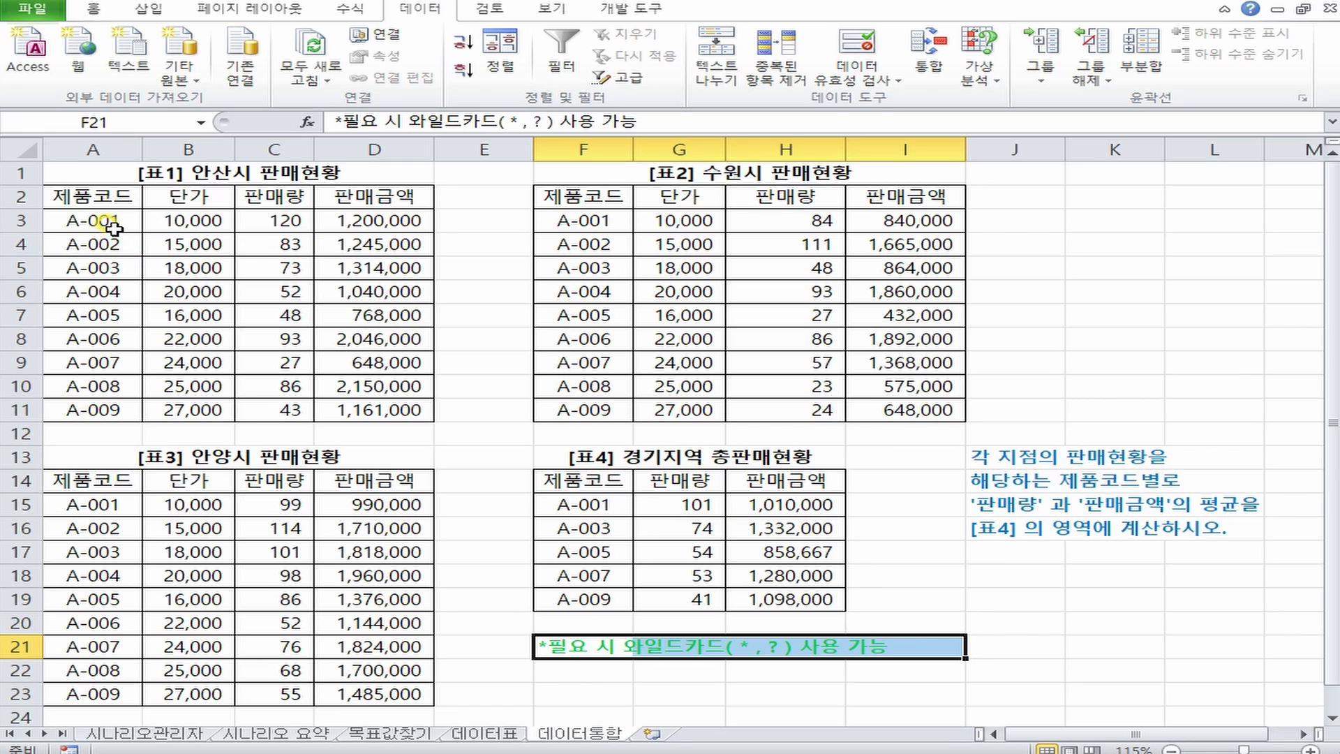
{"action": "left_click_drag", "start_coordinate": [104, 222], "coordinate": [84, 402]}
{"action": "left_click_drag", "start_coordinate": [559, 221], "coordinate": [569, 405]}
{"action": "left_click_drag", "start_coordinate": [112, 504], "coordinate": [93, 695]}
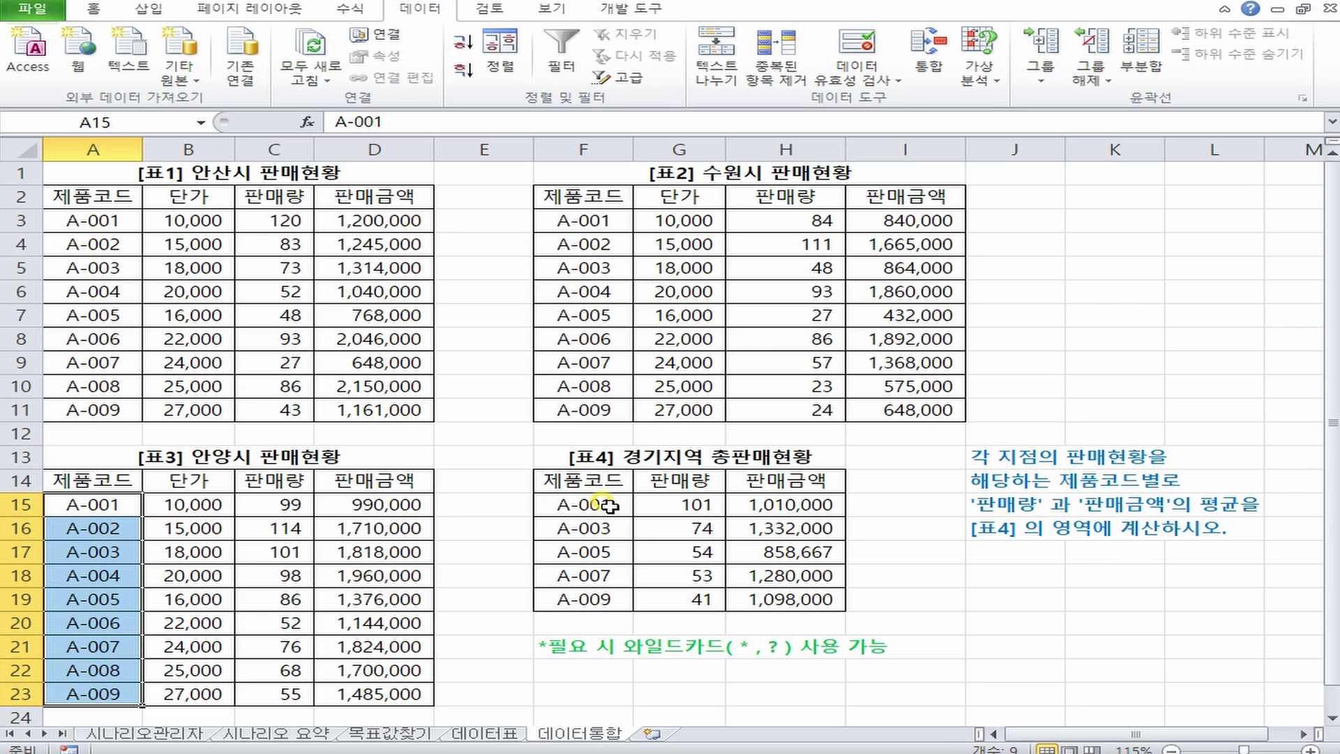
Clear F15:H19 of [표4] and enter the wildcard labels 김*, 박* and 홍* in F15:F17 under 제품코드.
{"action": "left_click_drag", "start_coordinate": [610, 506], "coordinate": [793, 594]}
{"action": "key", "text": "Delete"}
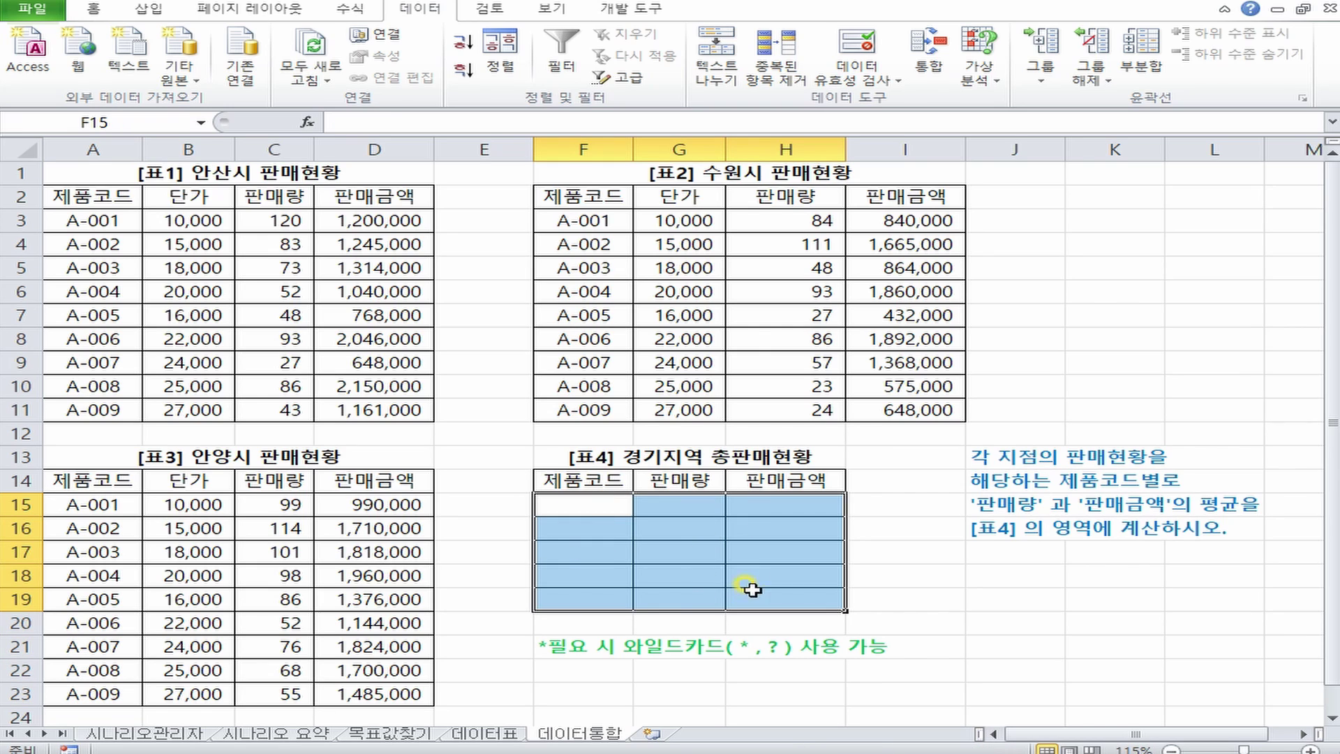
{"action": "left_click", "coordinate": [598, 509]}
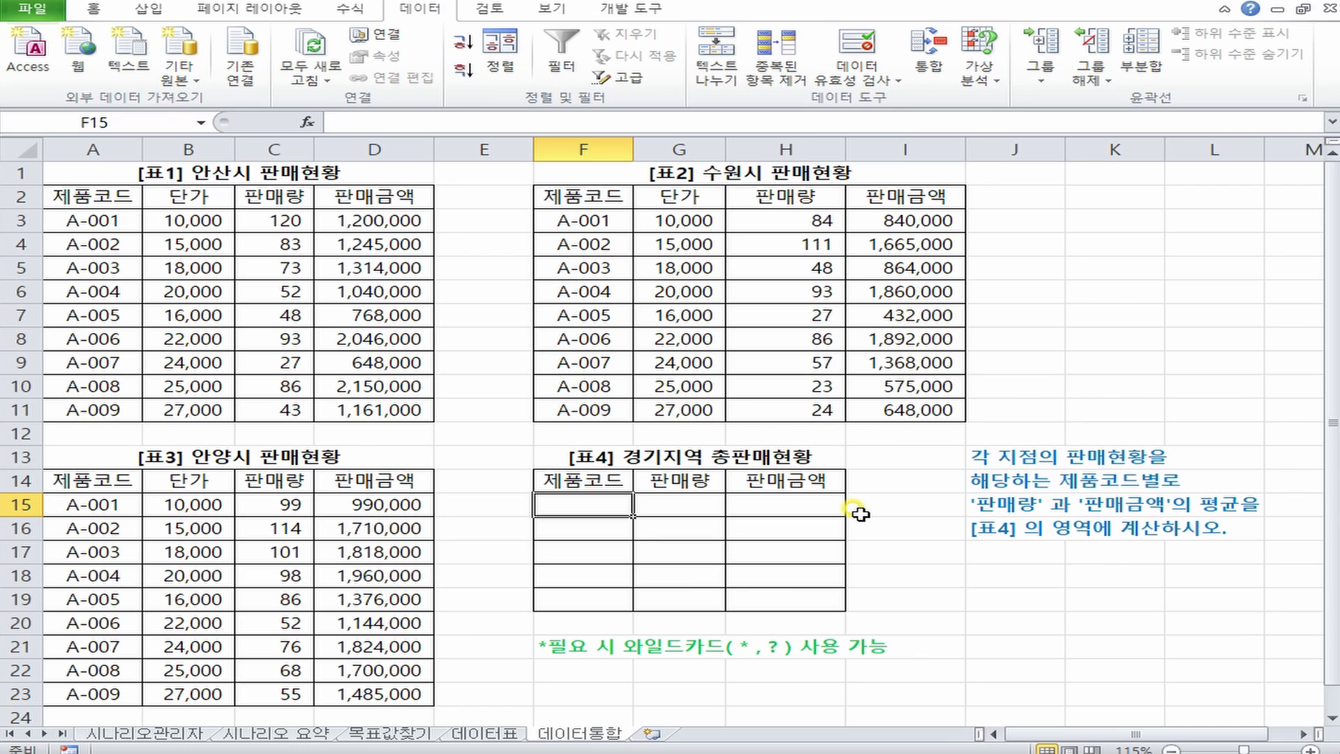
{"action": "type", "text": "김*"}
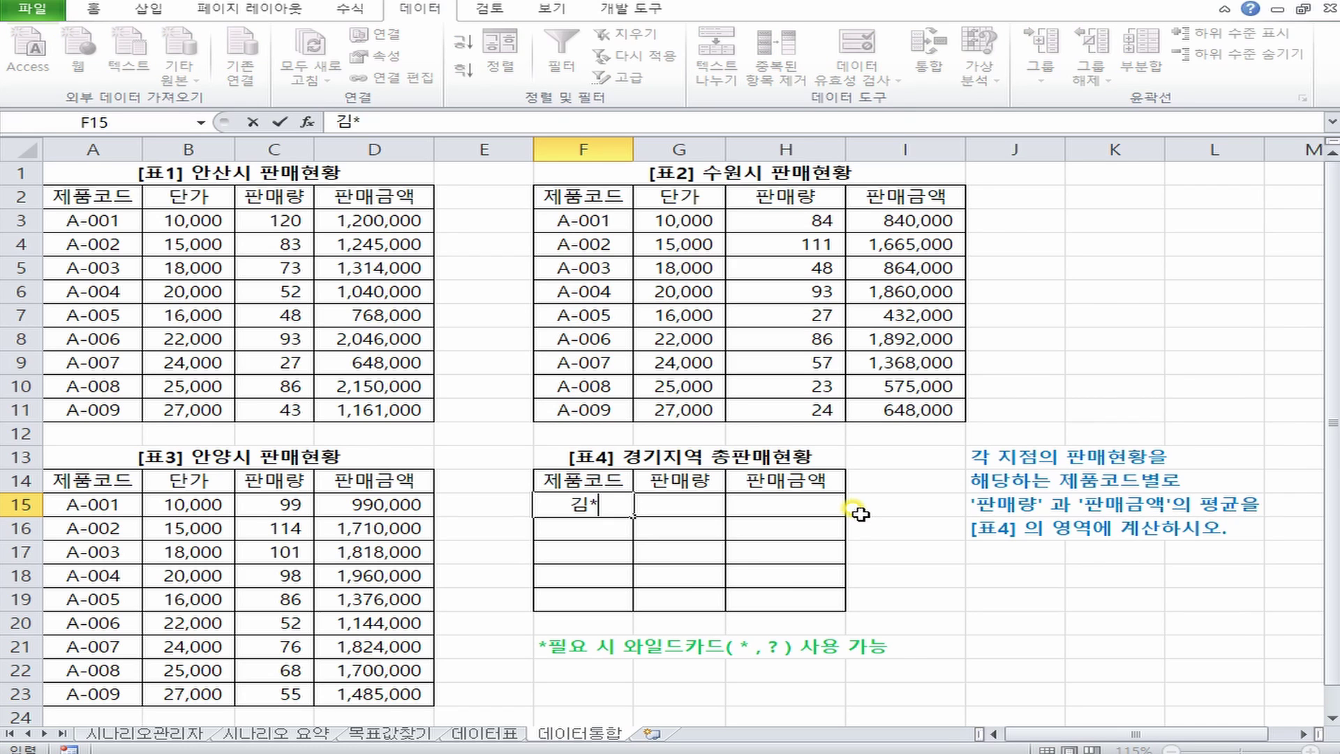
{"action": "key", "text": "Return"}
{"action": "type", "text": "바"}
{"action": "type", "text": "박*"}
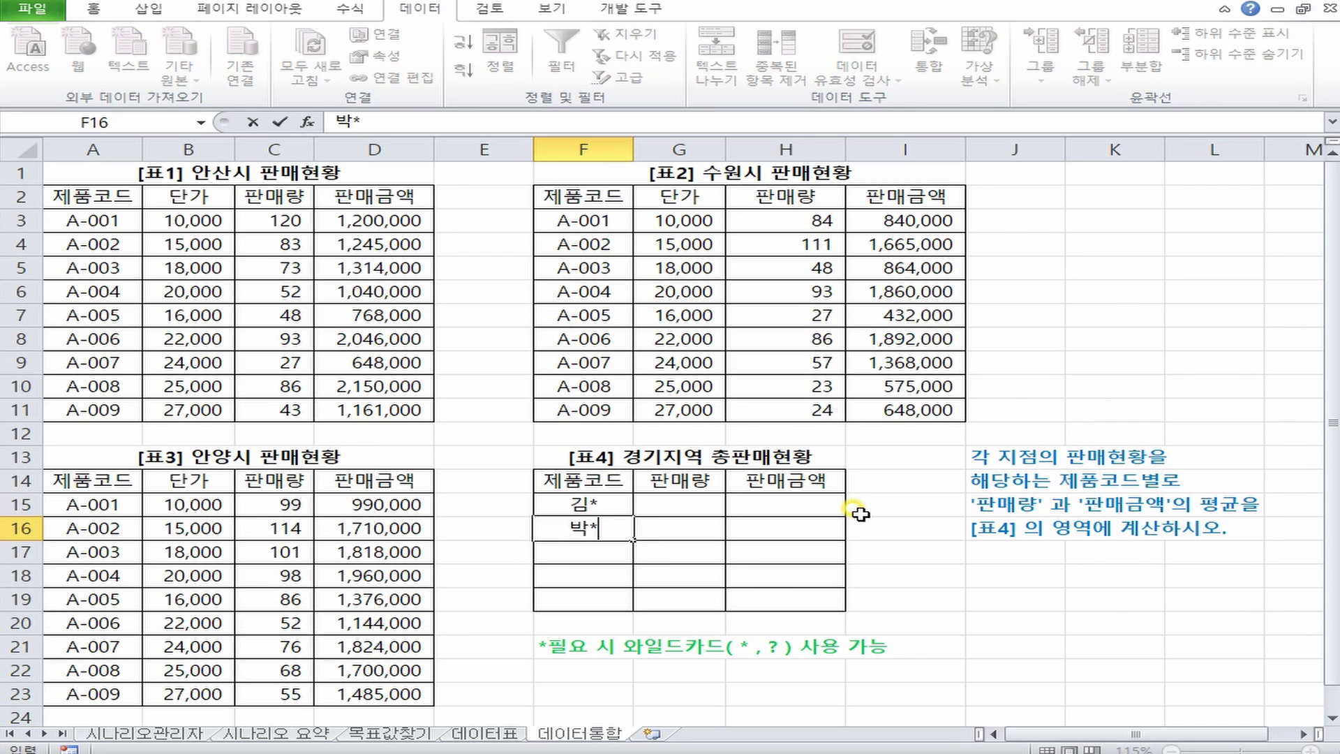
{"action": "key", "text": "Return"}
{"action": "type", "text": "홍*"}
{"action": "key", "text": "Return"}
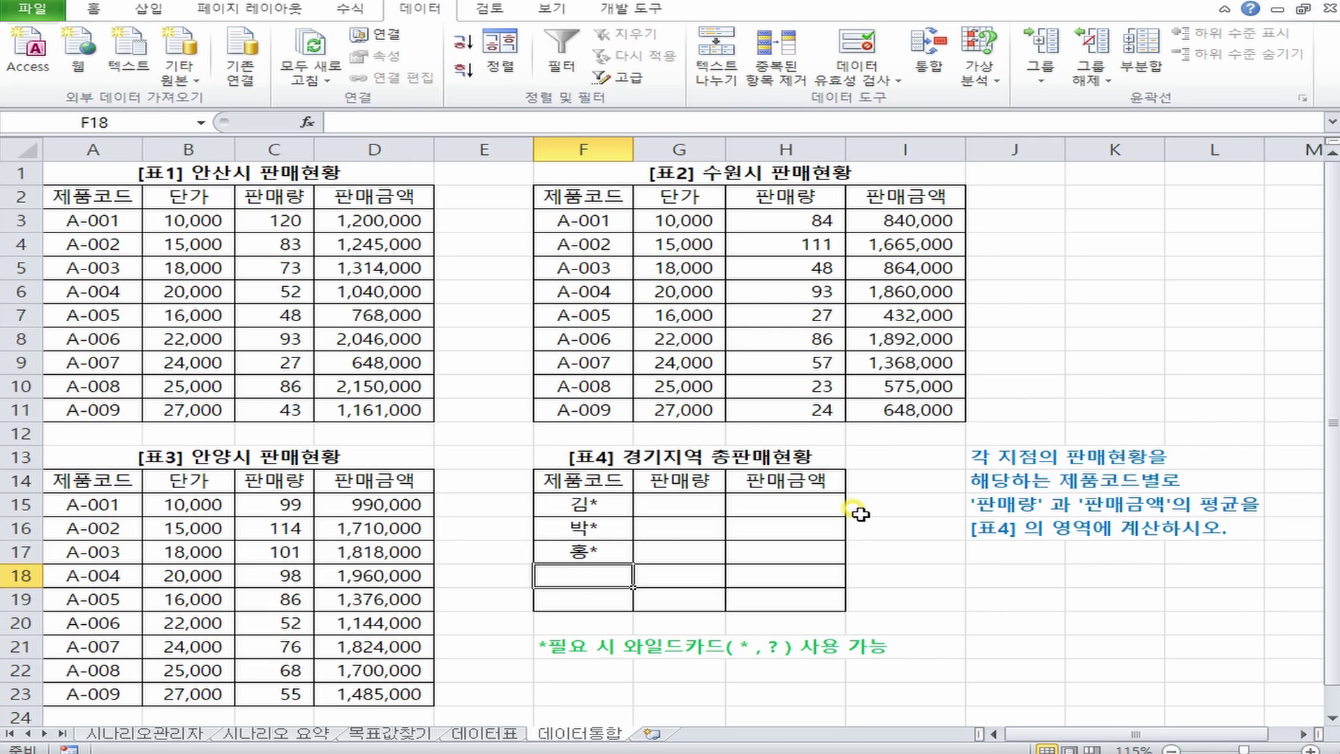
{"action": "left_click_drag", "start_coordinate": [618, 503], "coordinate": [604, 594]}
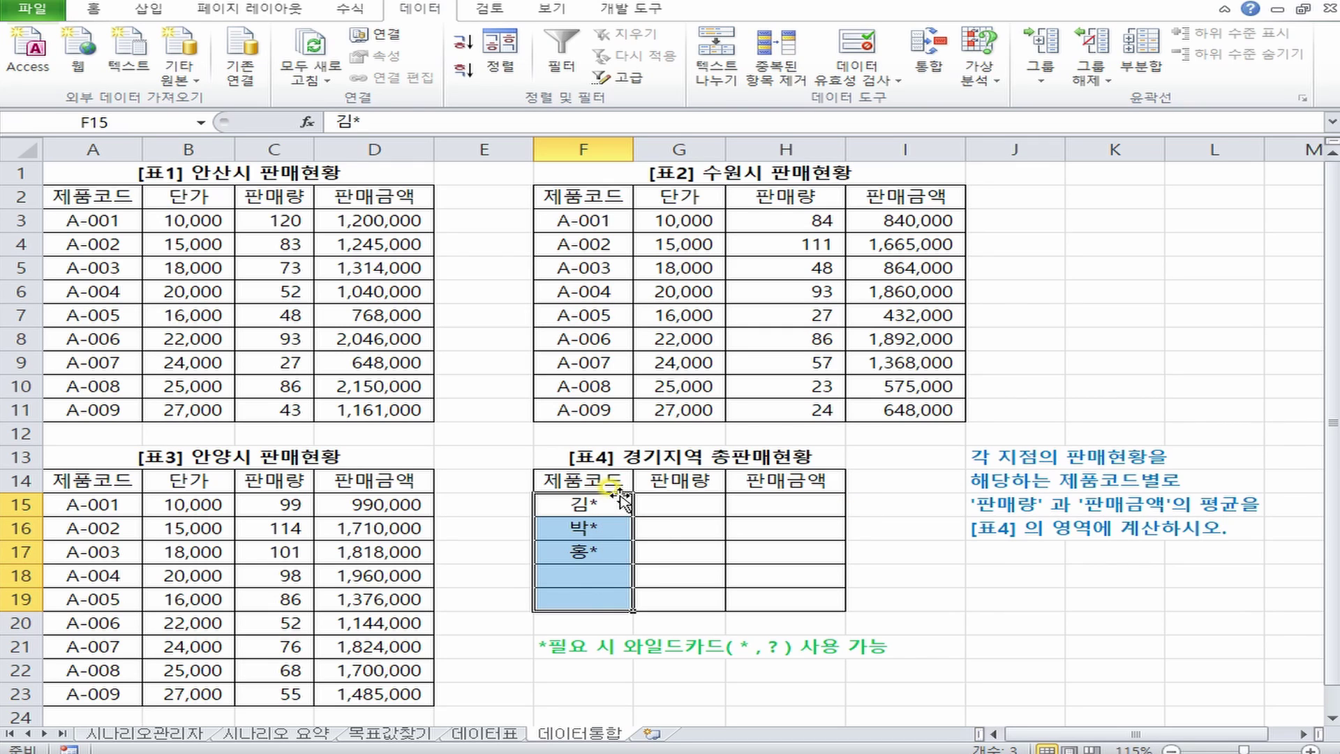